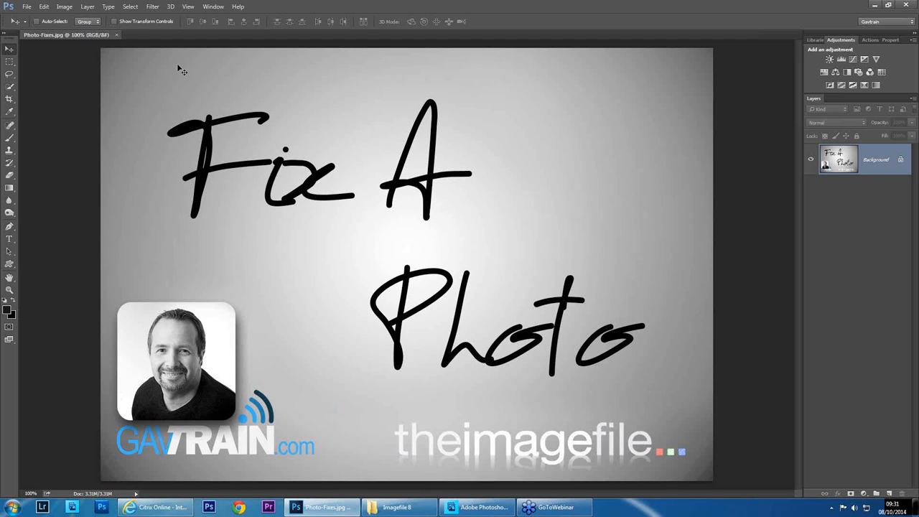
Close Photo-Fixes.jpg and the Welcome window, and open _K6C5764.CR2 from the Imagefile 8 folder in Camera Raw
click(116, 35)
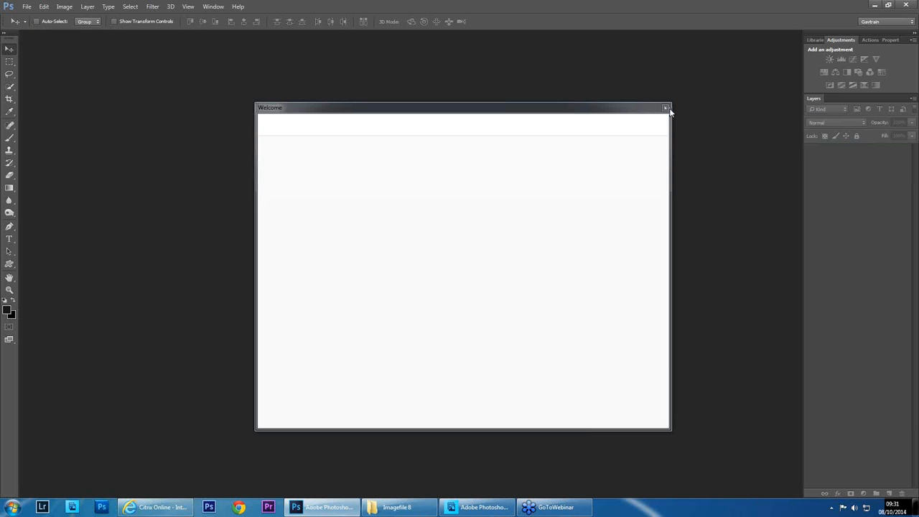
click(665, 107)
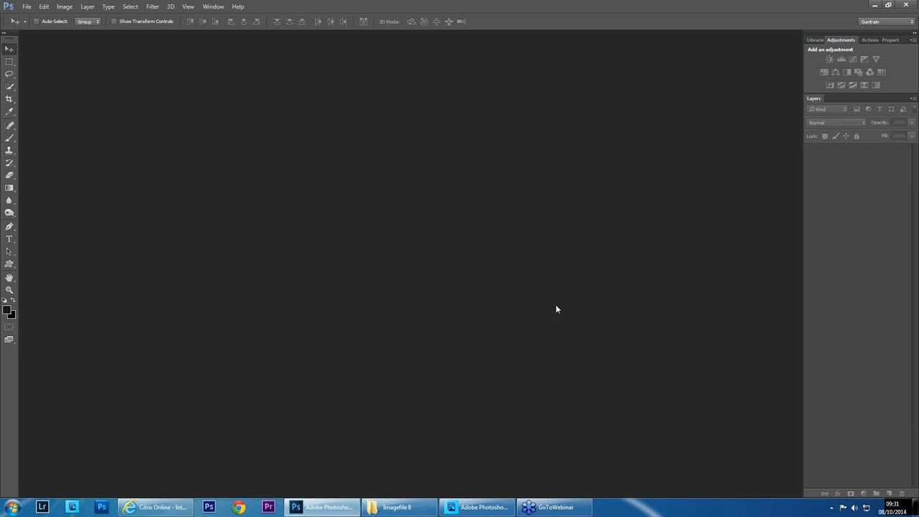
click(397, 507)
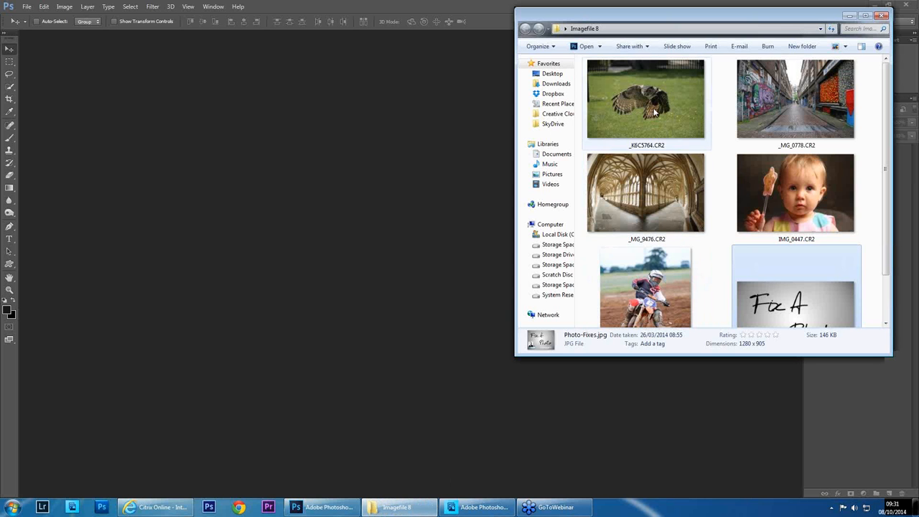
click(655, 140)
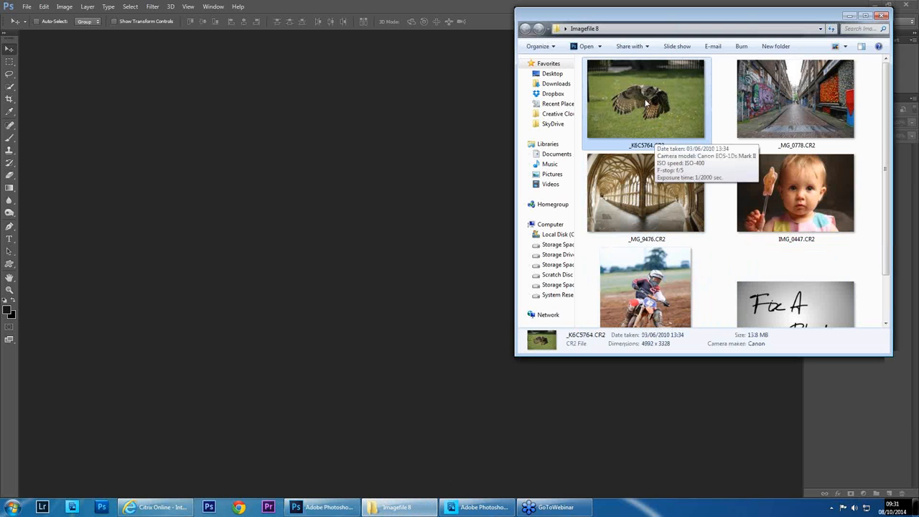
drag(655, 140, 419, 201)
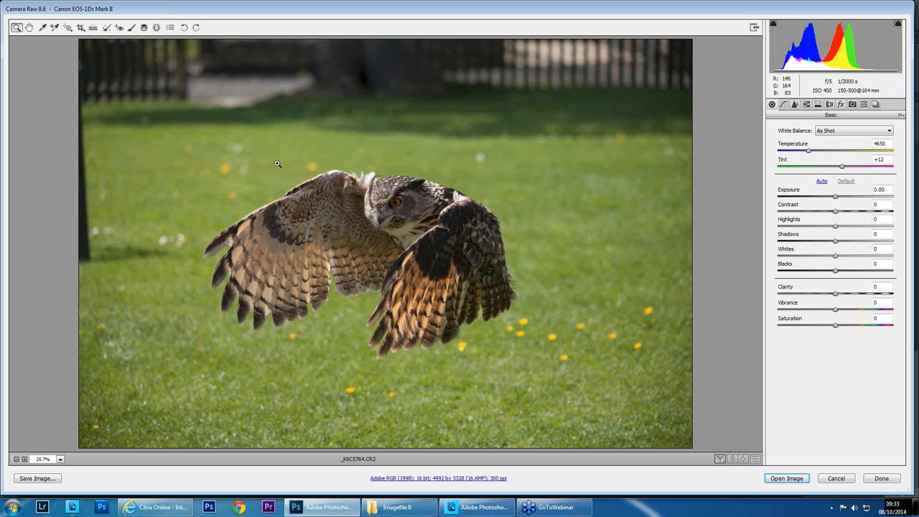
Set a custom crop ratio of 24 to 16 for the Crop tool
click(82, 29)
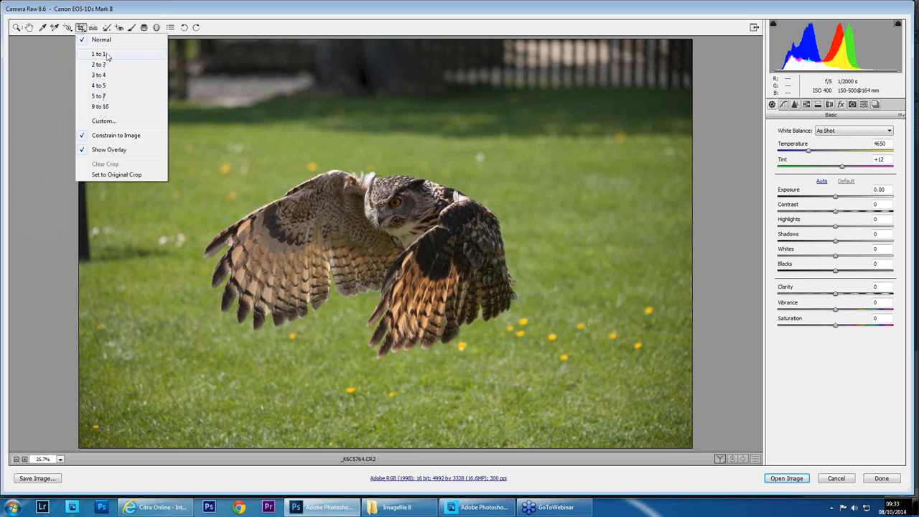
click(108, 122)
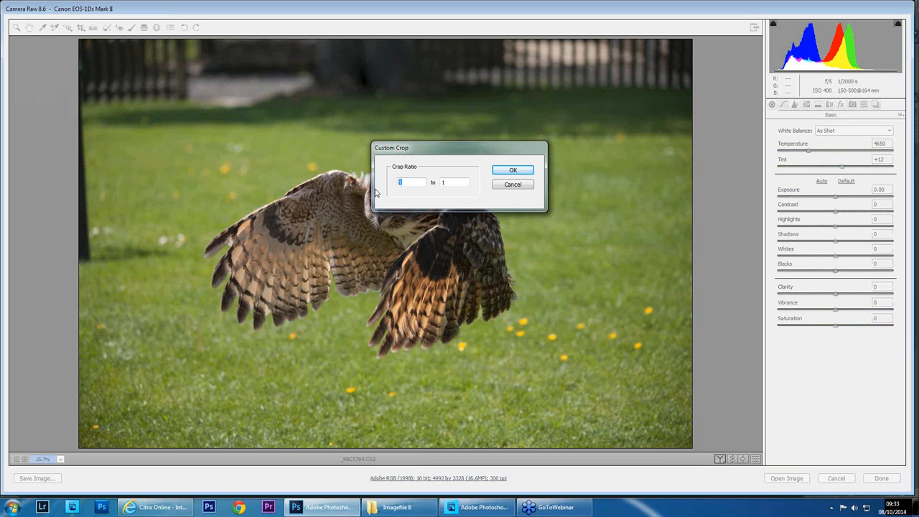
text(24)
key(Tab)
text(16)
click(502, 173)
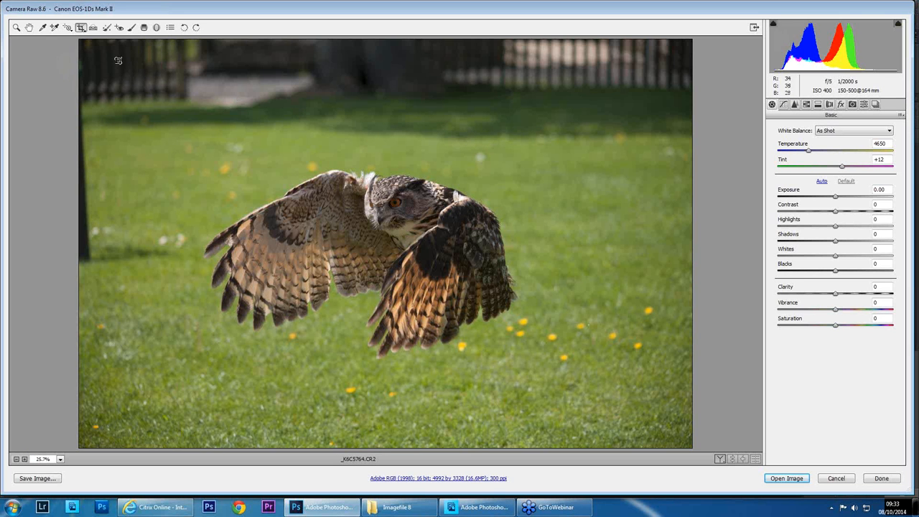
Crop the photo closer around the owl to about 3759 by 2506 pixels, cutting off the fence, and apply the crop
click(82, 30)
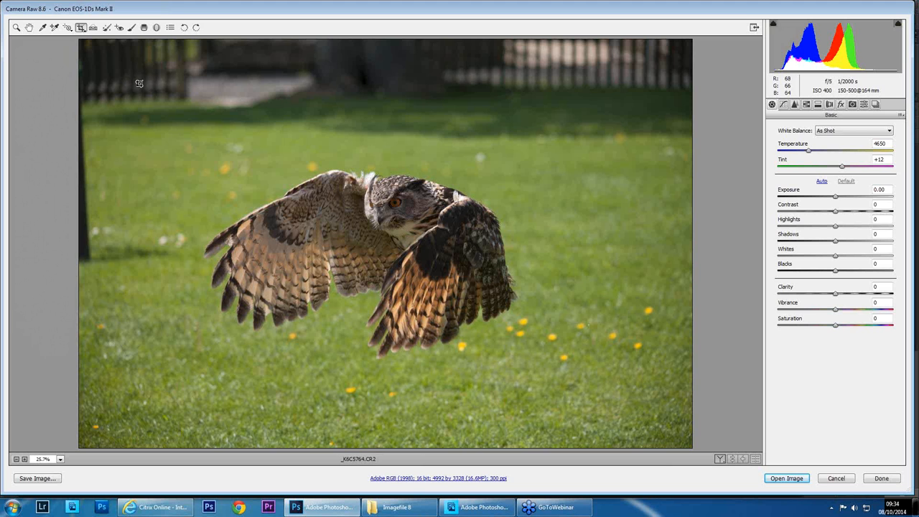
drag(118, 140, 669, 452)
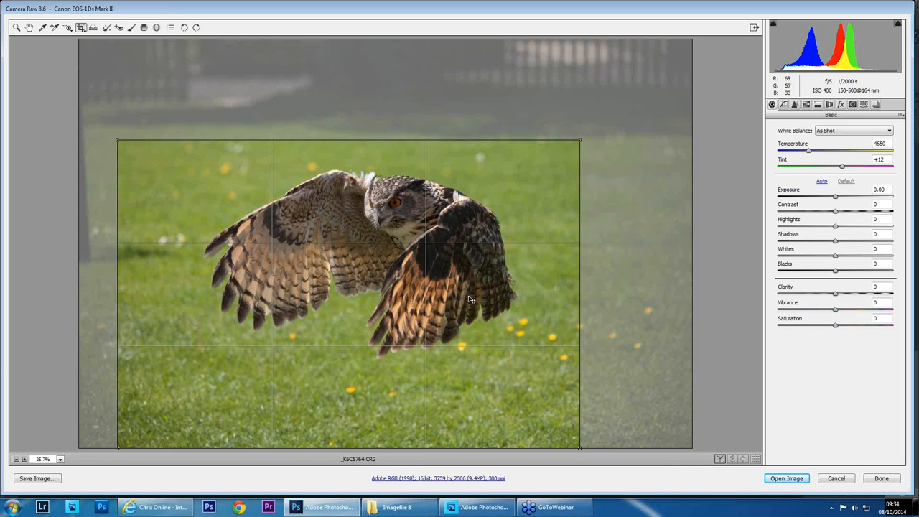
key(z)
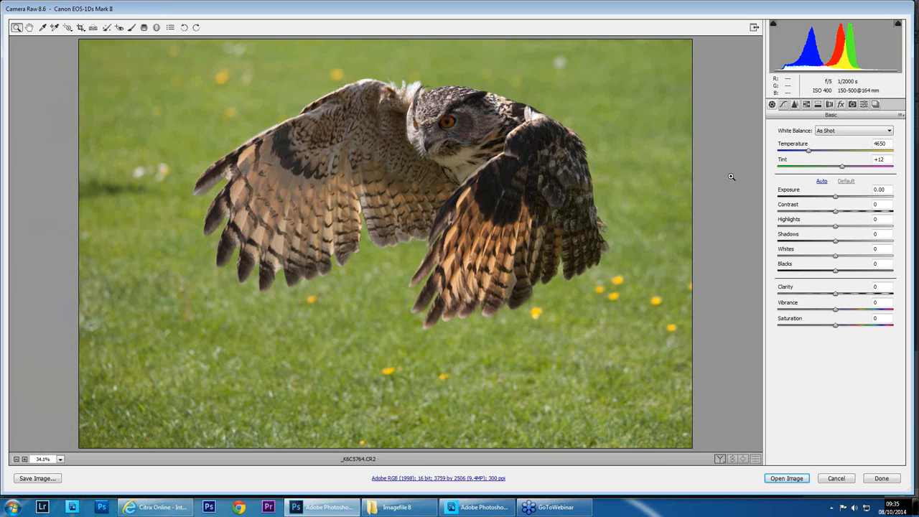
Try the Cloudy white balance, switch to Daylight, and fine-tune the temperature to 5150
click(843, 135)
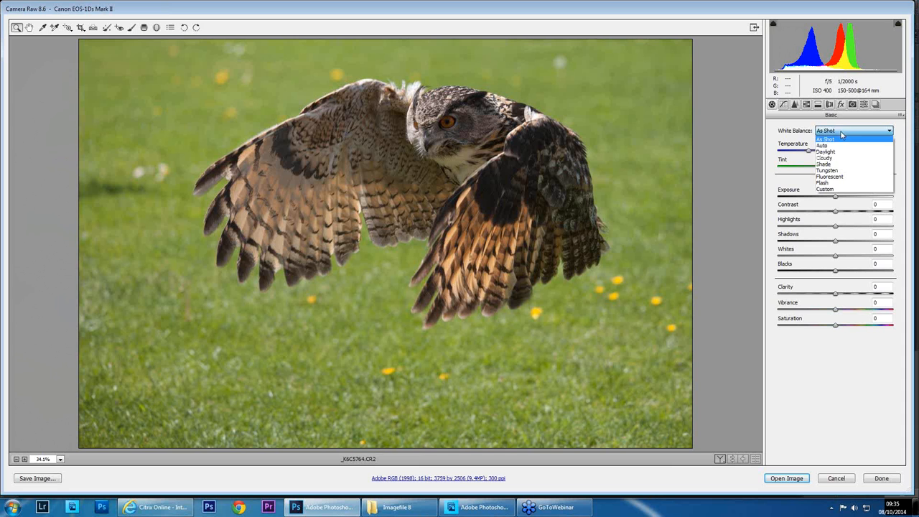
click(838, 159)
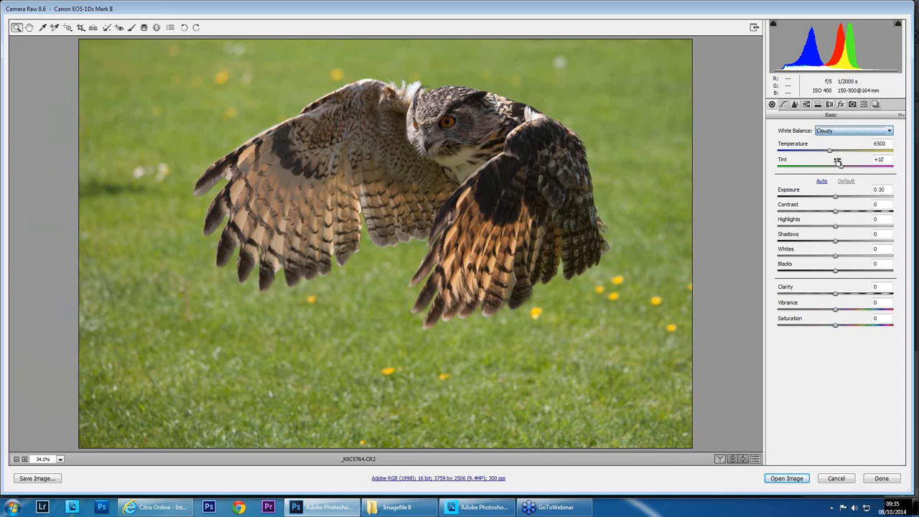
click(849, 130)
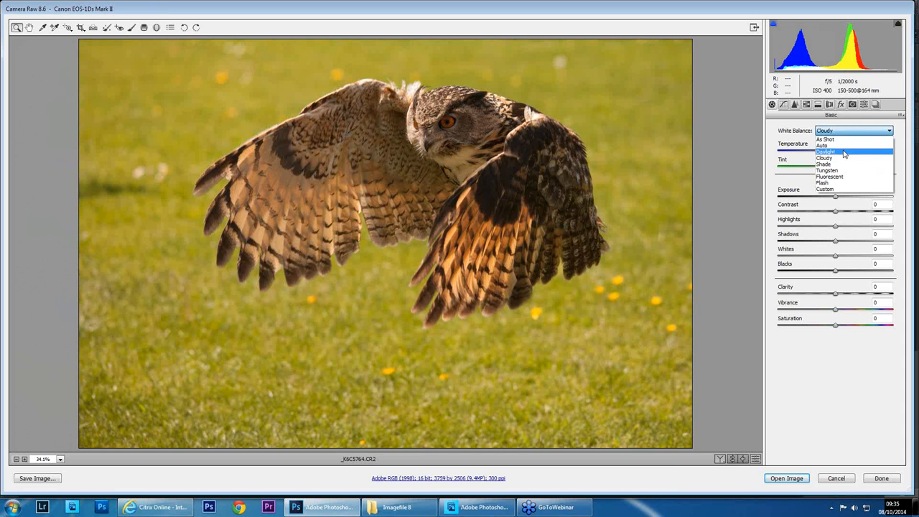
click(845, 153)
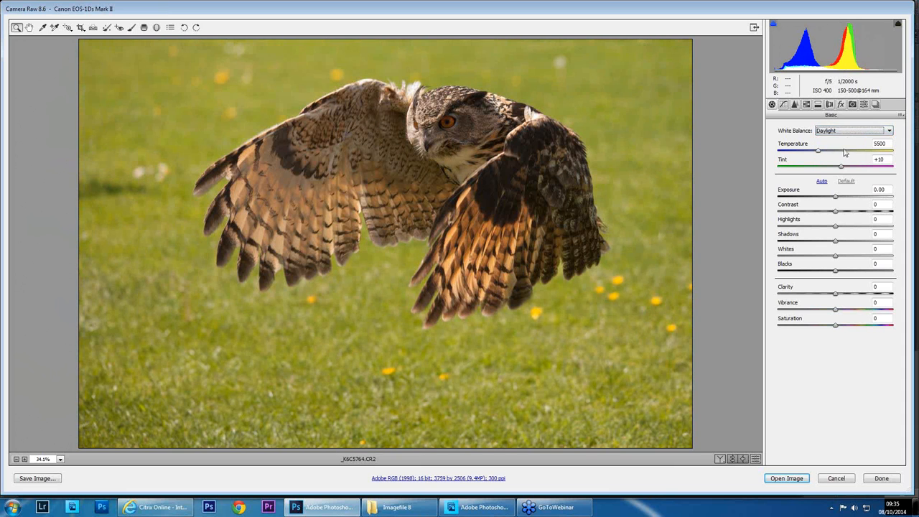
drag(820, 153, 814, 151)
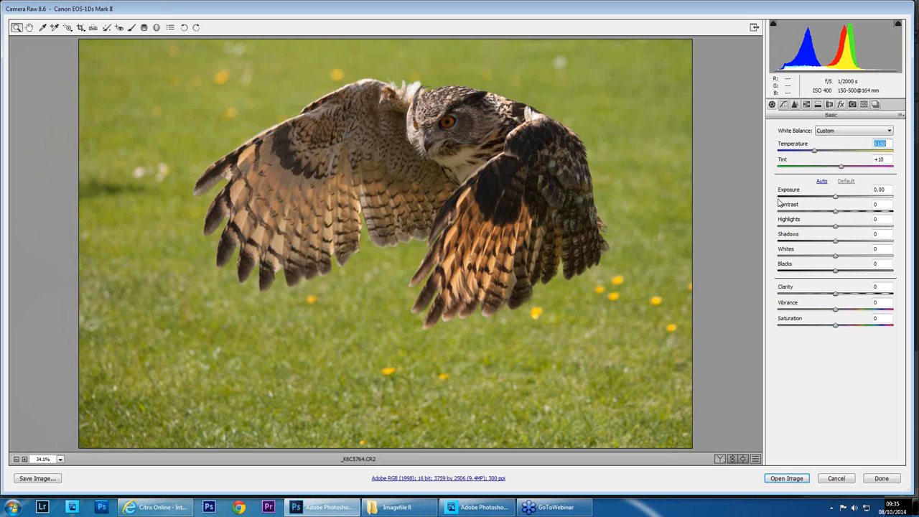
Try the automatic tone adjustments, restore the defaults, and set Exposure to +0.40
click(823, 184)
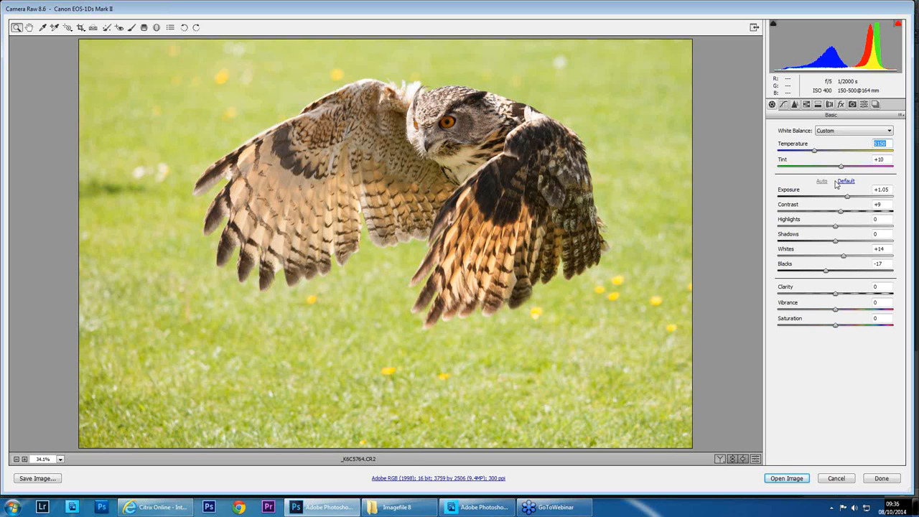
click(847, 184)
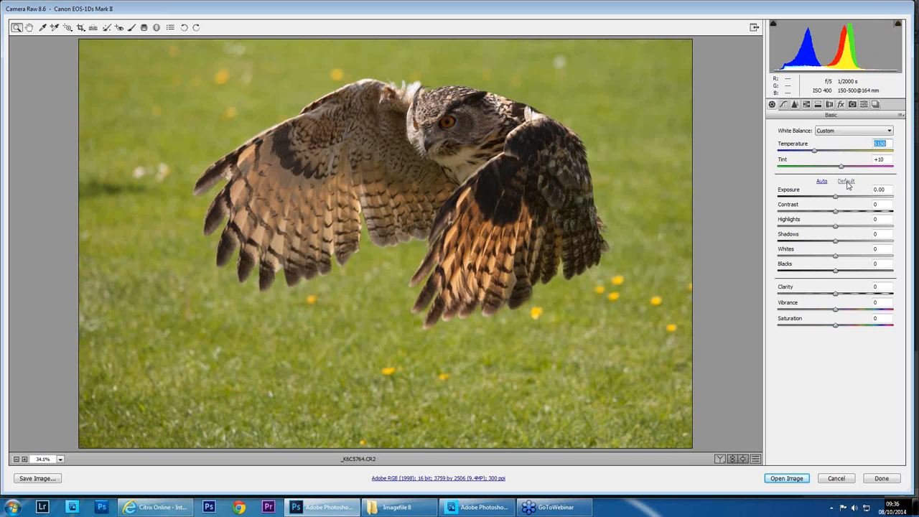
click(837, 200)
drag(837, 200, 841, 200)
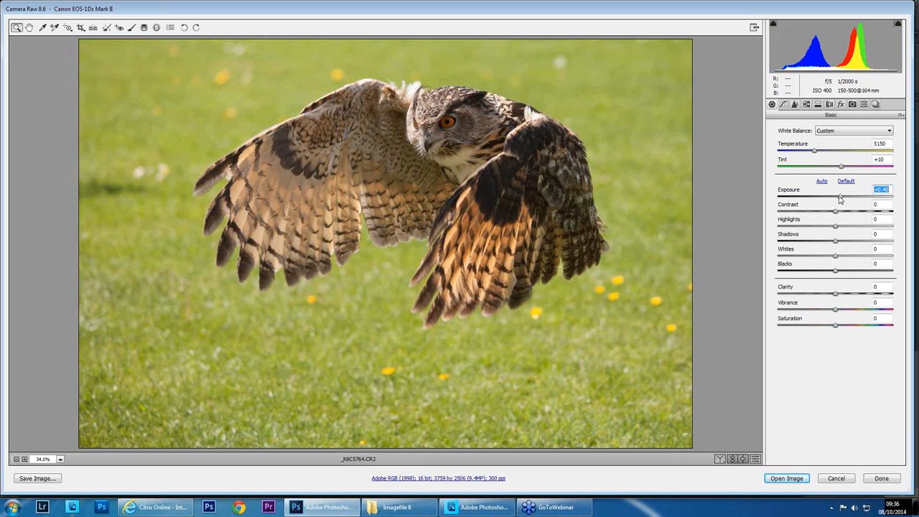
Set Shadows to +71, Highlights to -28 and Clarity to +23
click(846, 240)
drag(848, 245, 876, 246)
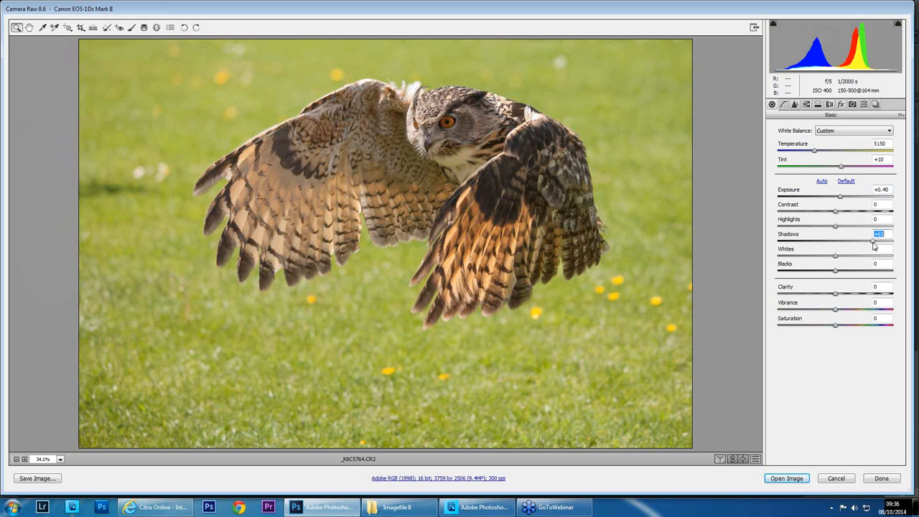
click(820, 226)
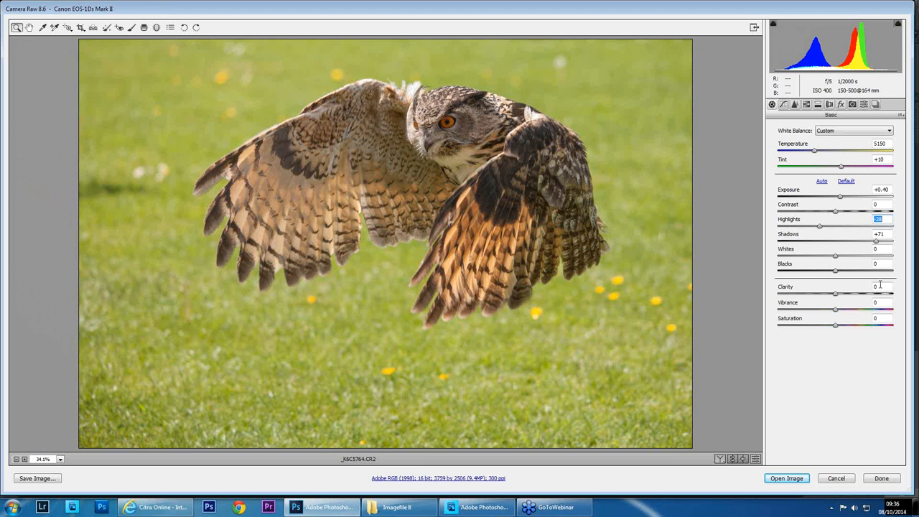
click(837, 294)
drag(839, 294, 852, 301)
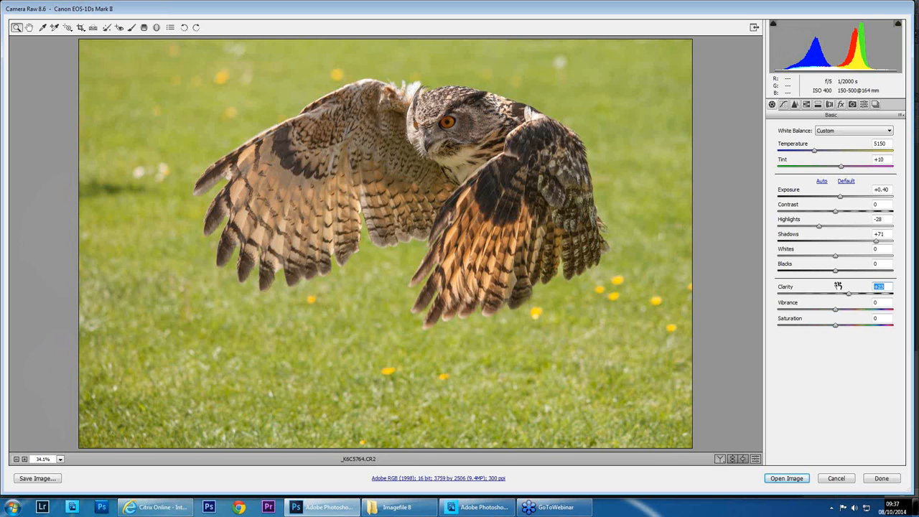
Add a graduated filter from the photo's lower-left corner toward the owl's wing tip, with Exposure set to -1.00
click(145, 29)
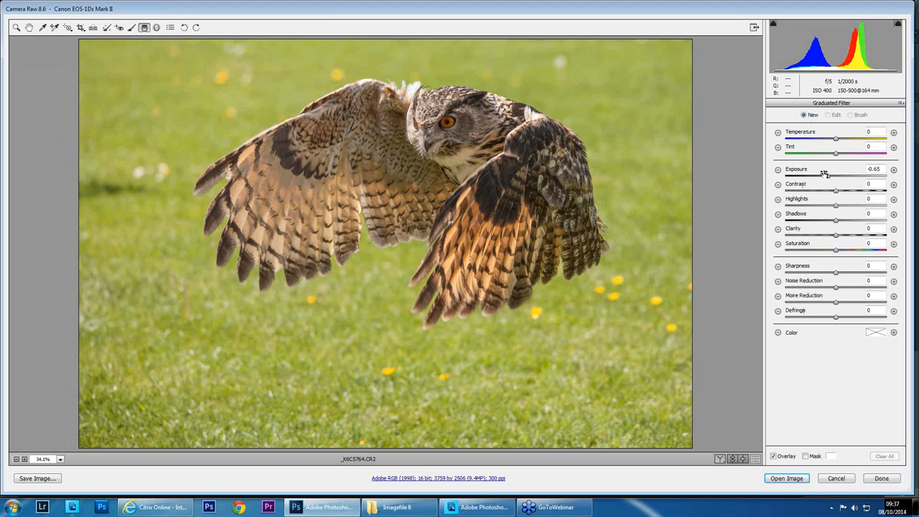
drag(830, 179, 826, 179)
drag(107, 405, 278, 282)
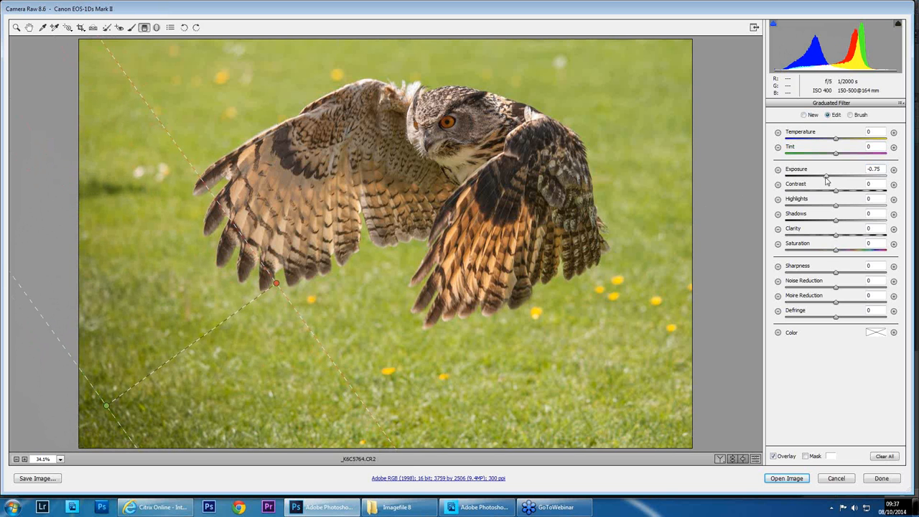
mouse_move(826, 176)
mouse_down()
mouse_move(801, 182)
mouse_move(856, 182)
mouse_move(821, 184)
mouse_up()
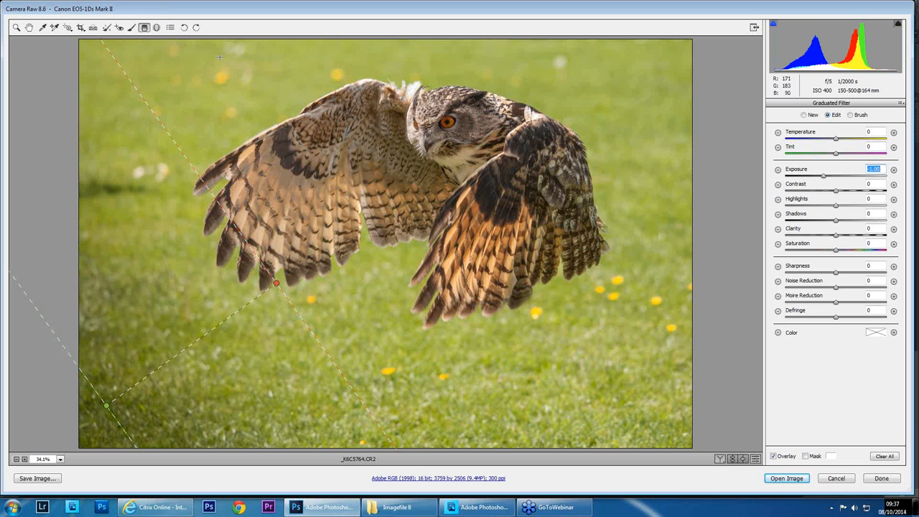
Add a second graduated filter down from the photo's upper edge with Exposure -0.85, and leave the filter tool
drag(219, 57, 233, 127)
drag(824, 177, 827, 177)
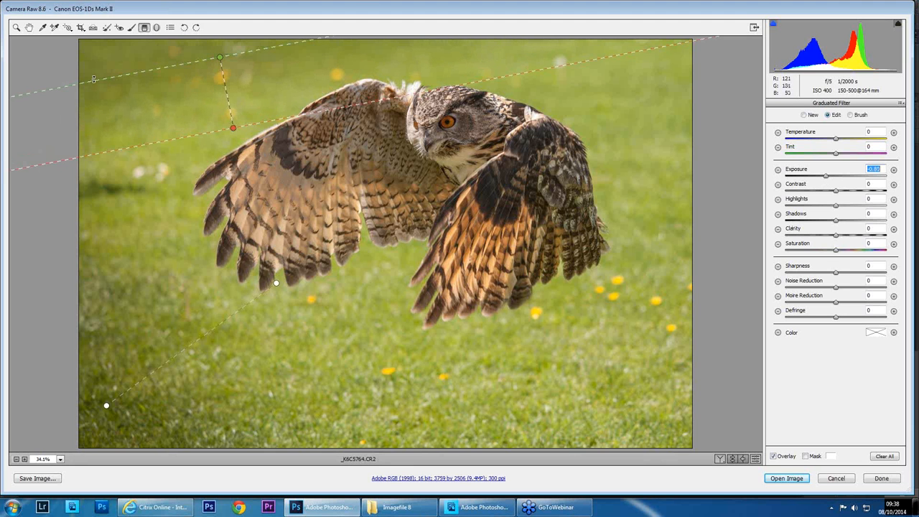
click(30, 29)
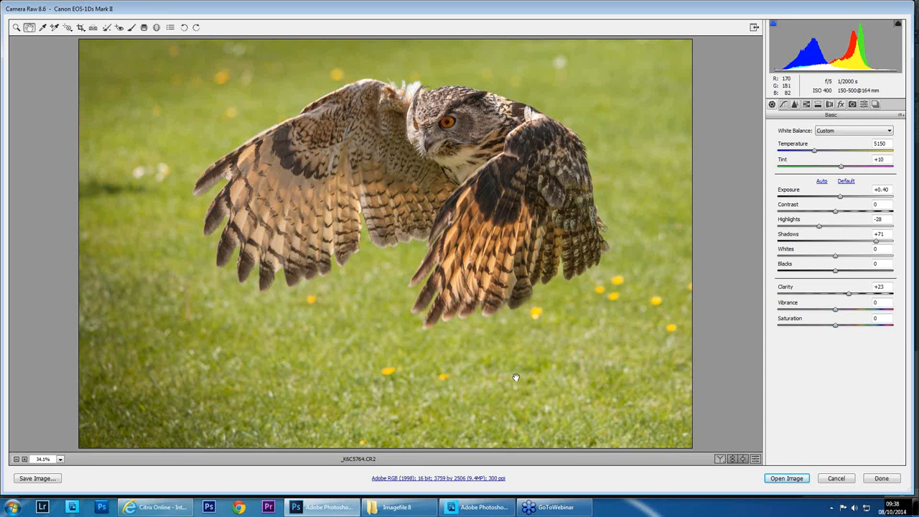
Compare the owl photo before and after the adjustments
click(733, 459)
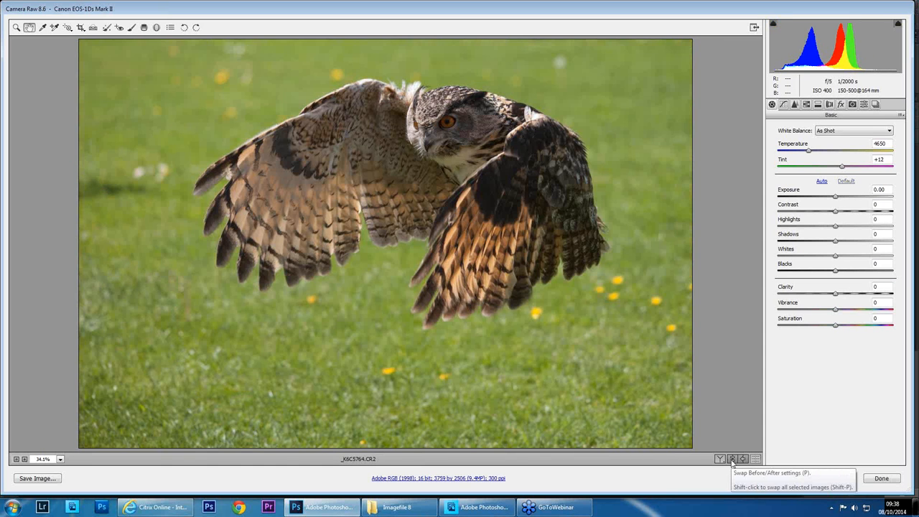
click(733, 460)
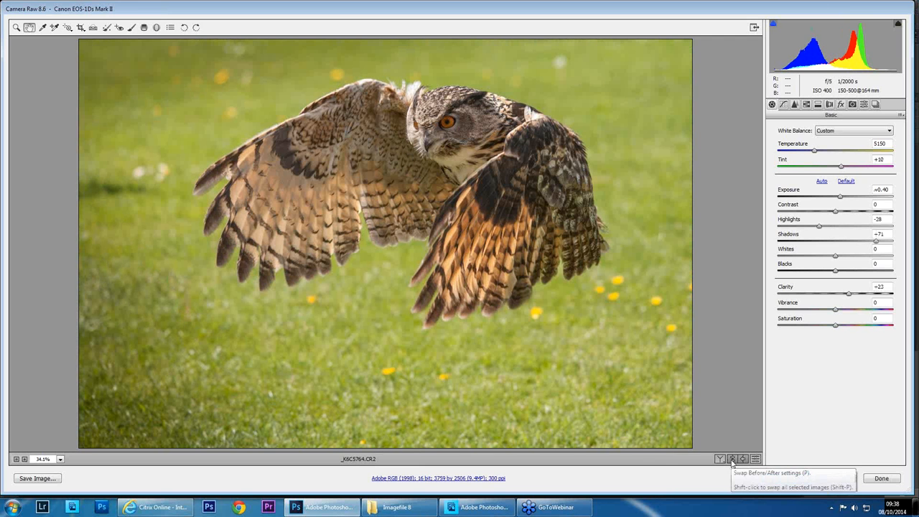
click(732, 460)
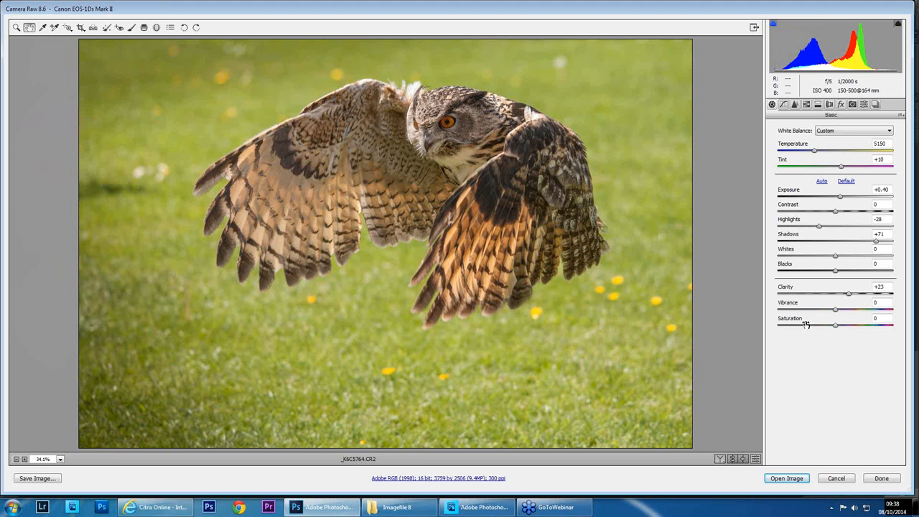
Adjust the HSL saturation by colour: Oranges to +63, Yellows to +28 and Greens to about -75
click(807, 105)
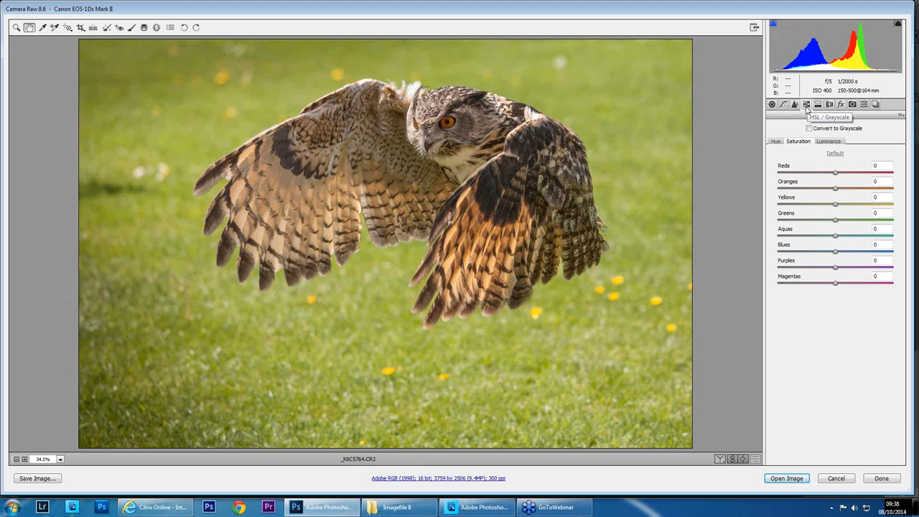
click(780, 144)
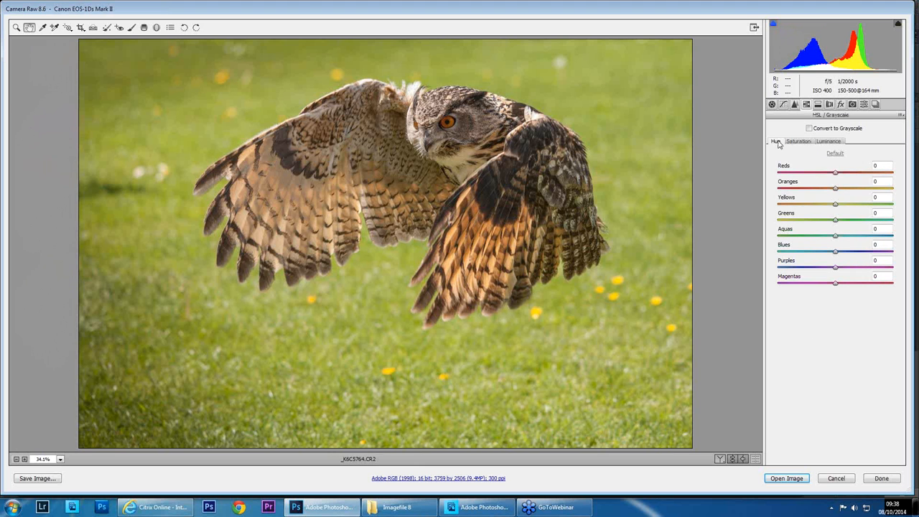
click(796, 145)
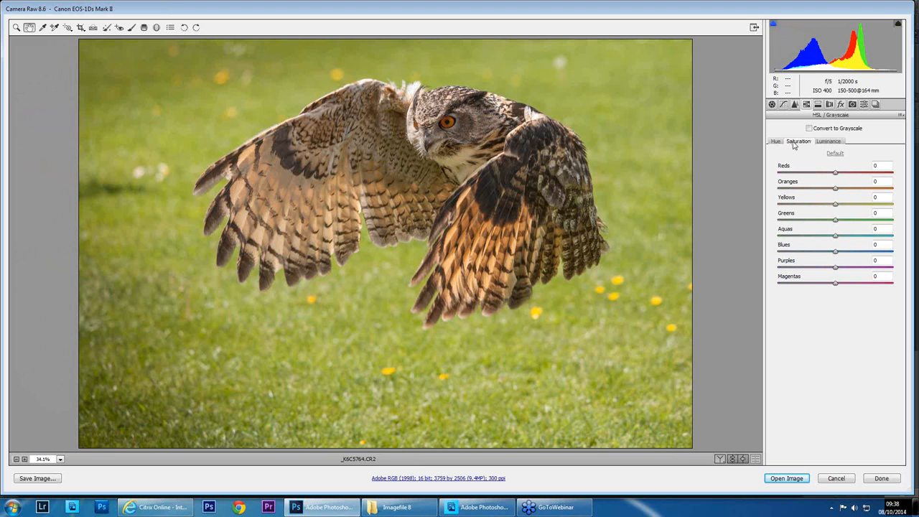
click(829, 143)
click(800, 143)
click(837, 205)
drag(837, 205, 803, 222)
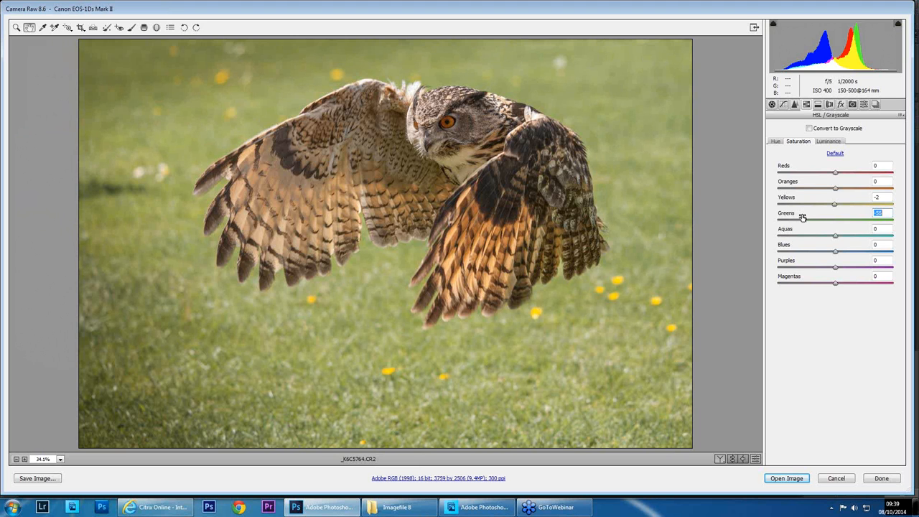
click(836, 190)
drag(836, 191, 793, 224)
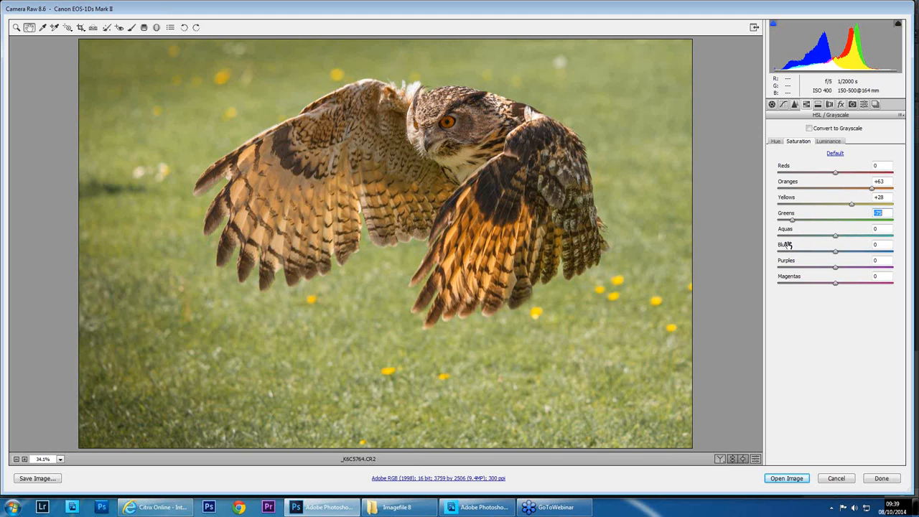
Compare the owl photo before and after the colour saturation changes
click(733, 459)
click(732, 459)
click(732, 459)
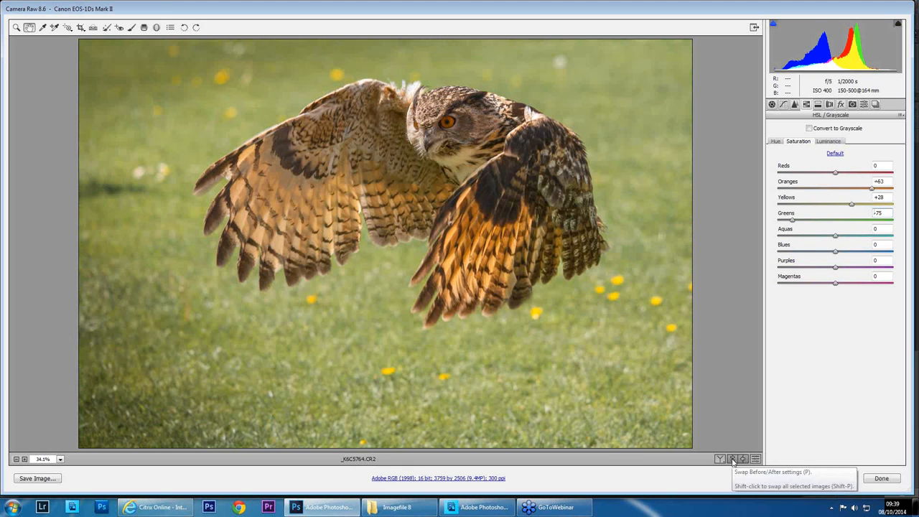
click(733, 459)
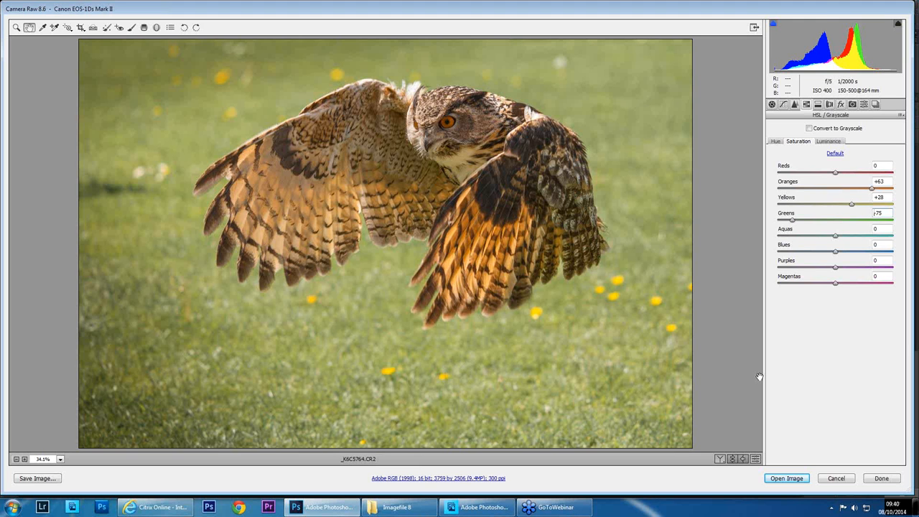
Open the photo in Photoshop and heal away the yellow flowers in the grass below the owl with the content-aware Spot Healing Brush
click(786, 479)
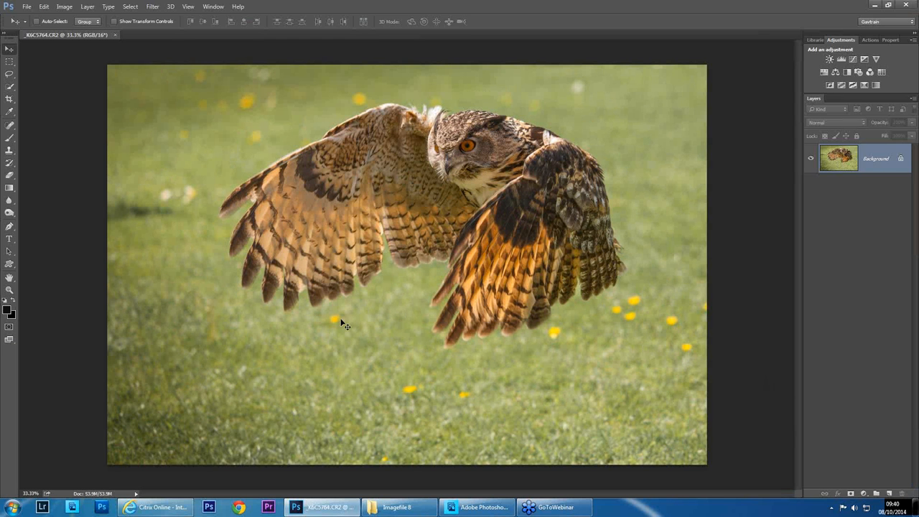
click(10, 125)
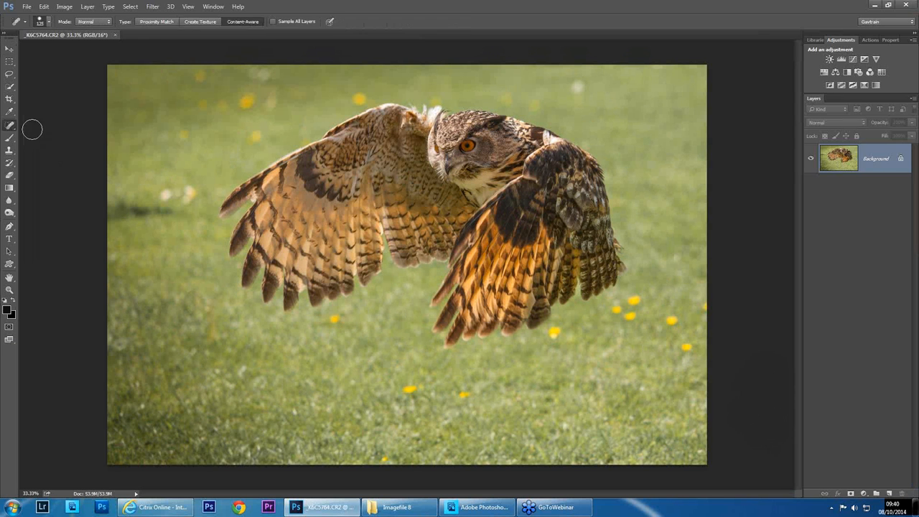
click(410, 389)
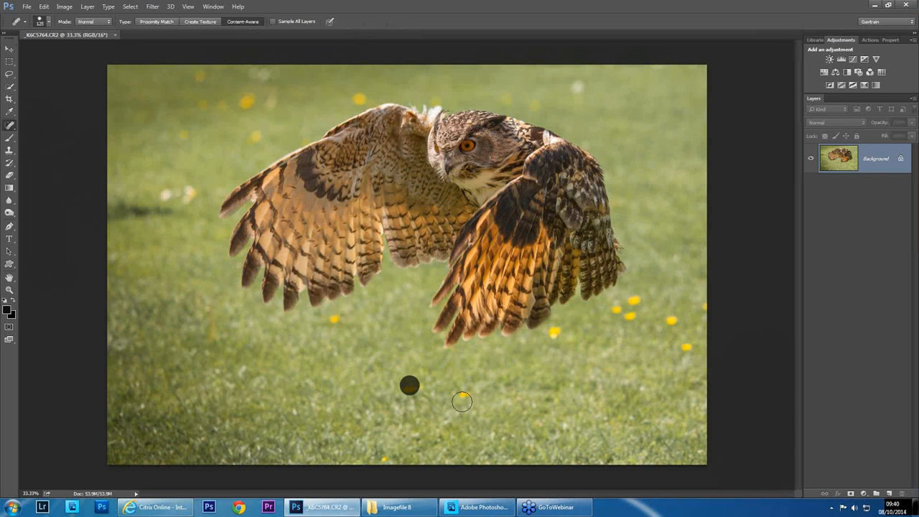
click(465, 394)
click(558, 333)
click(619, 314)
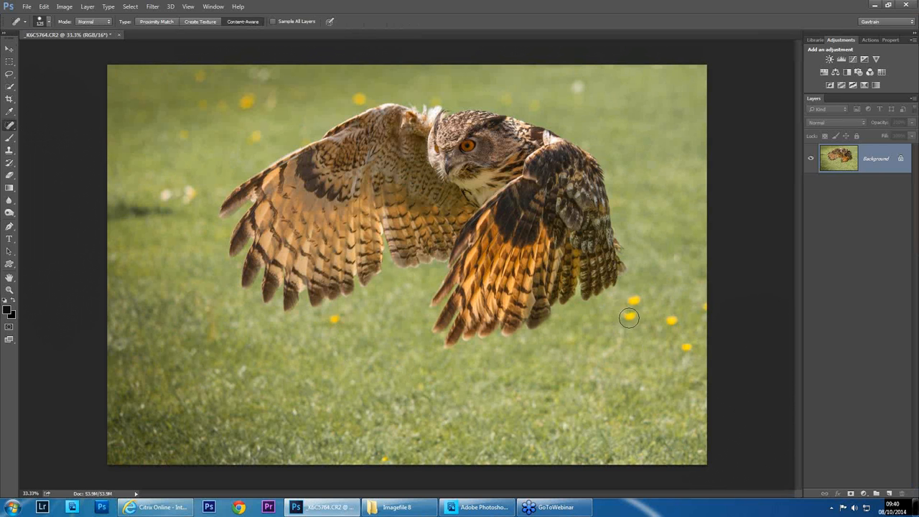
click(630, 317)
click(670, 319)
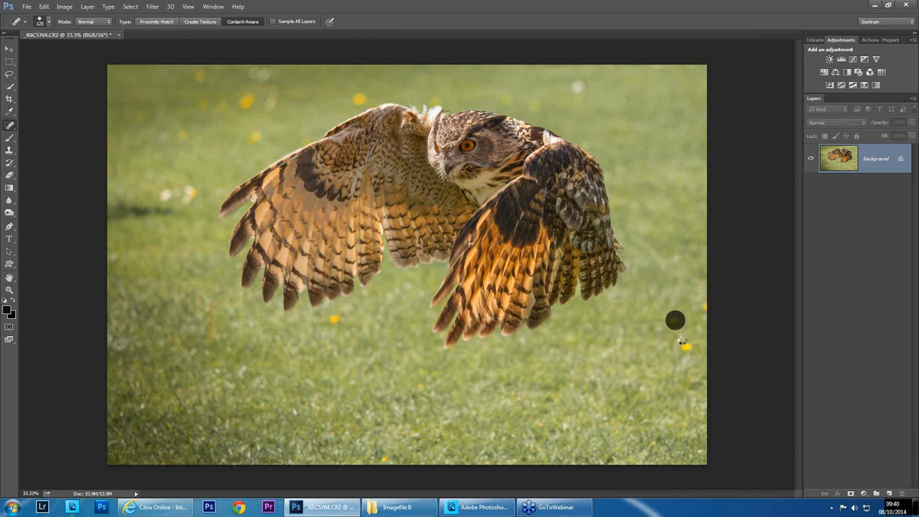
click(688, 349)
click(704, 311)
click(338, 322)
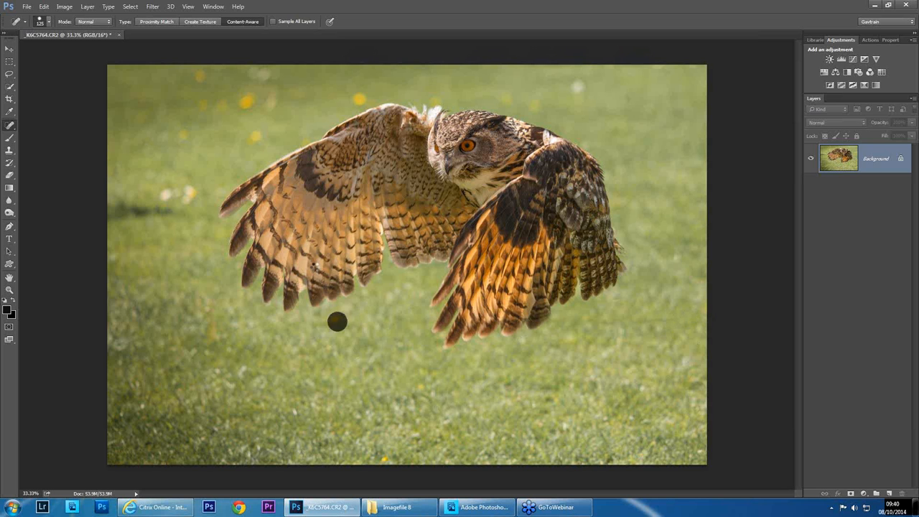
Heal away the yellow and white flowers above the owl and around its outstretched wing
click(254, 141)
click(358, 98)
click(247, 100)
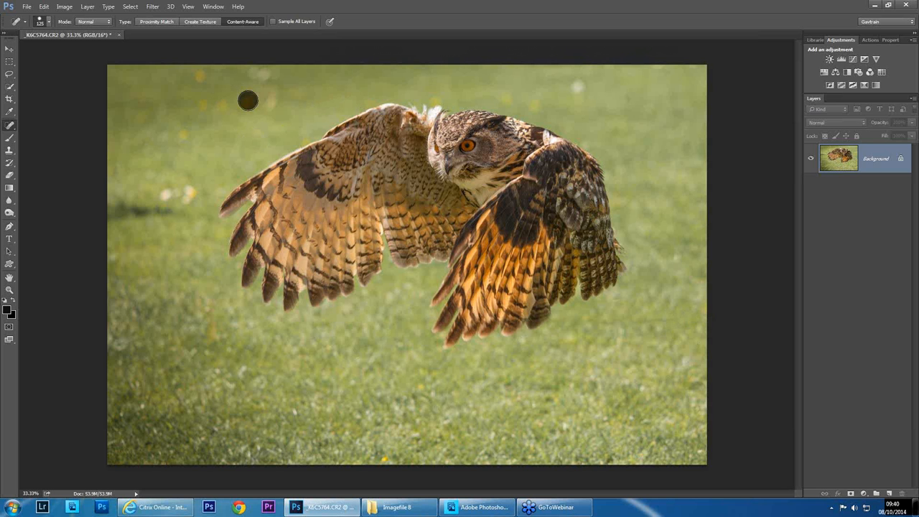
click(214, 107)
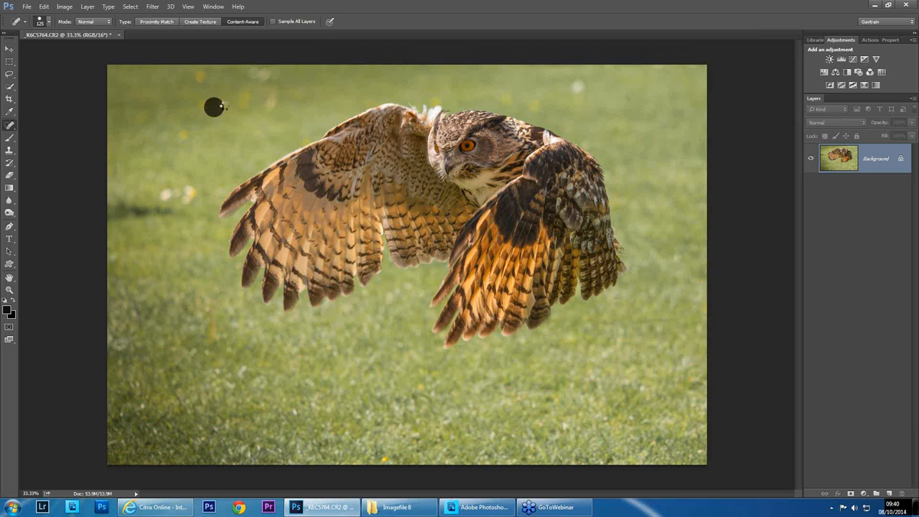
click(574, 84)
click(505, 96)
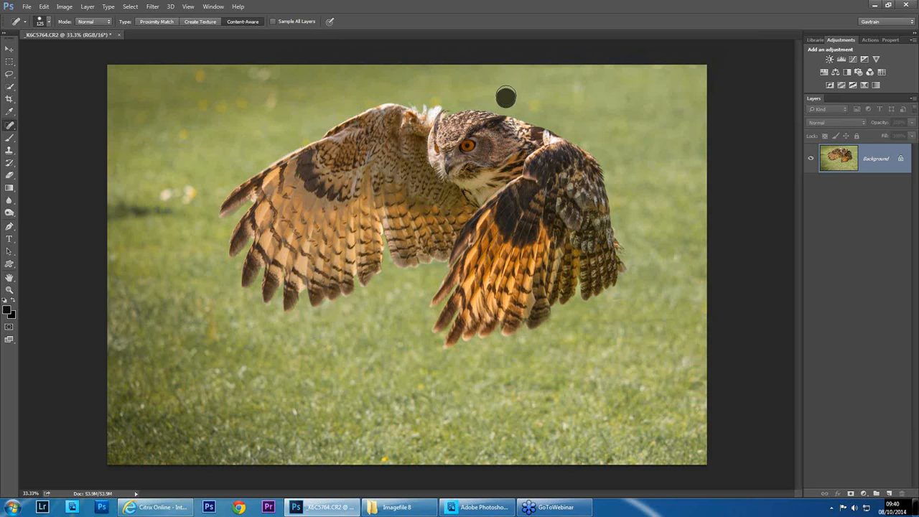
click(202, 74)
click(203, 103)
click(220, 104)
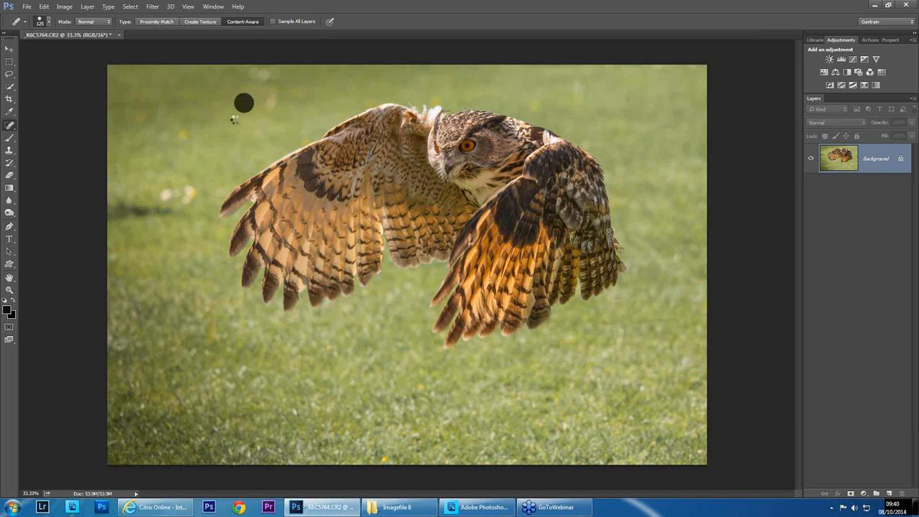
click(219, 138)
click(189, 134)
click(188, 192)
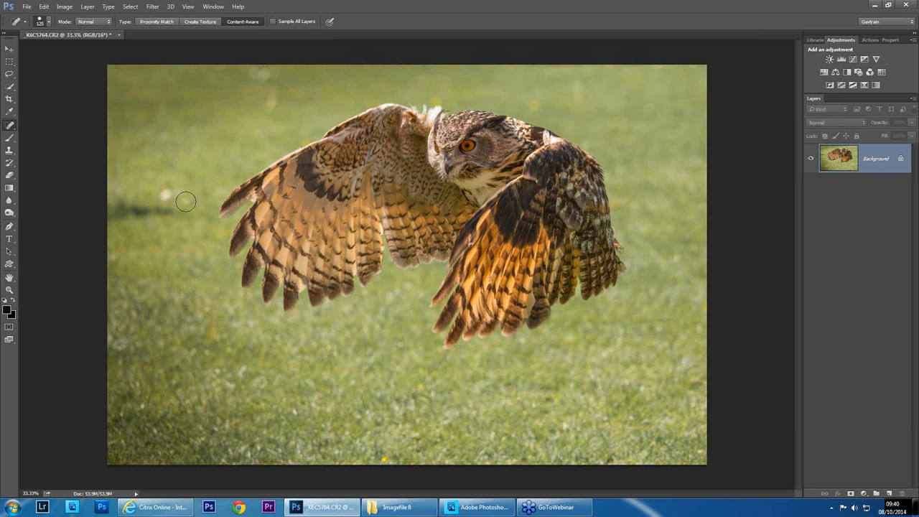
click(215, 330)
Clear the Crop tool's values and crop the whole photo by W x H x Resolution to 24 in by 16 in at 300 px/in
click(10, 101)
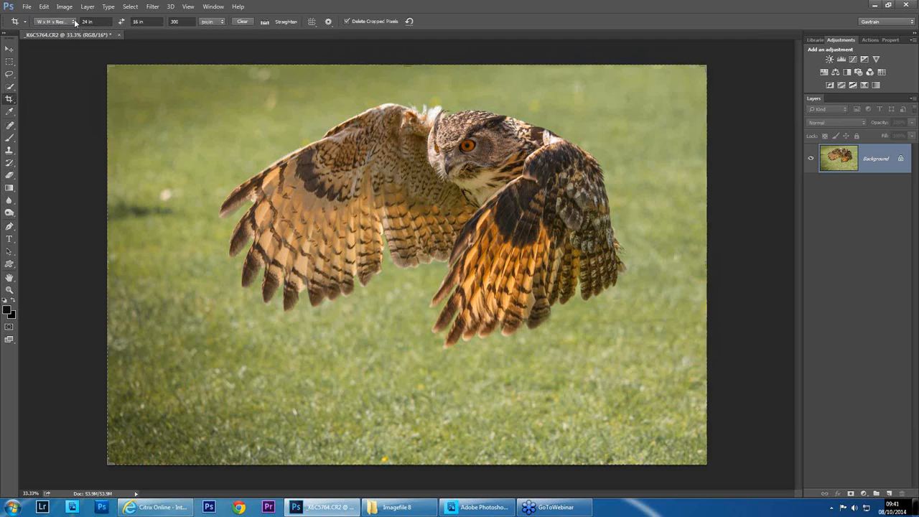
click(72, 22)
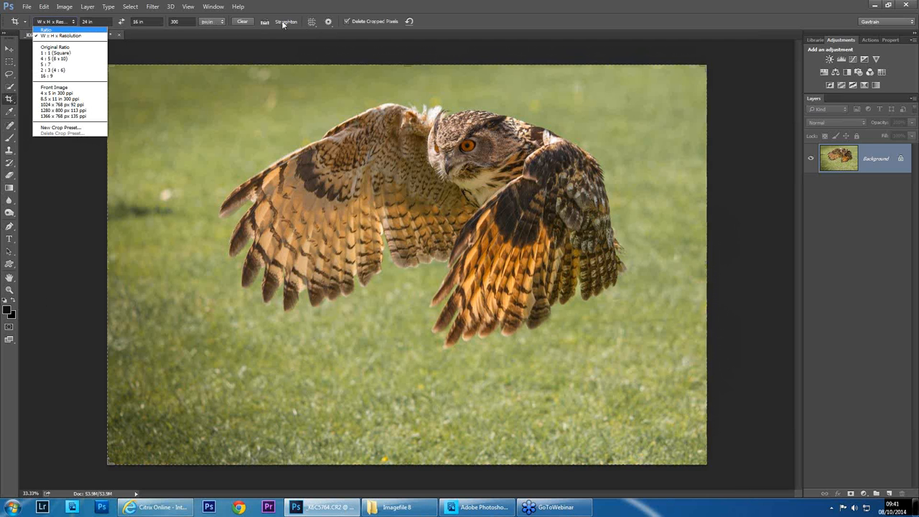
click(242, 21)
click(73, 22)
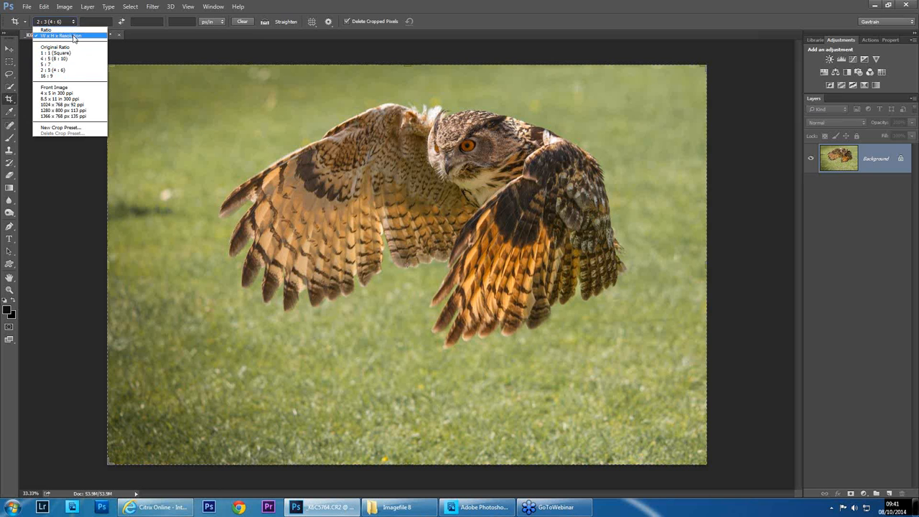
click(72, 36)
click(93, 23)
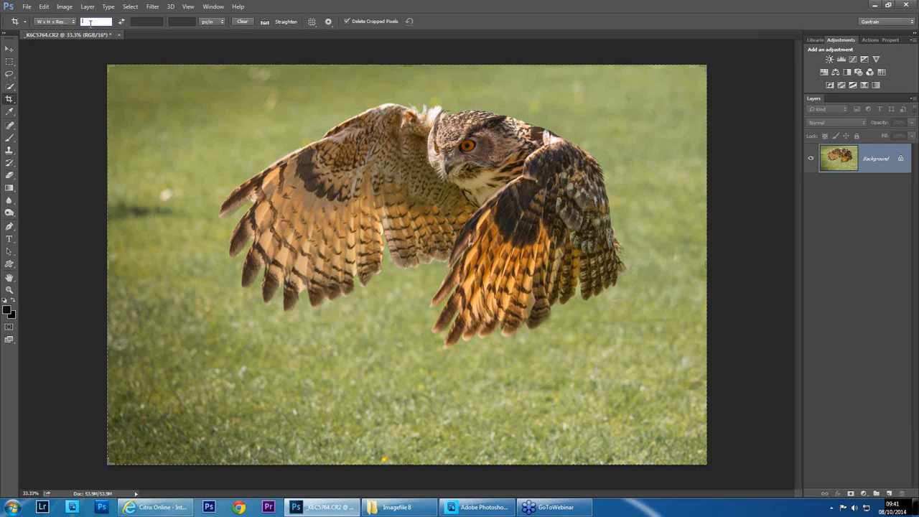
text(24in)
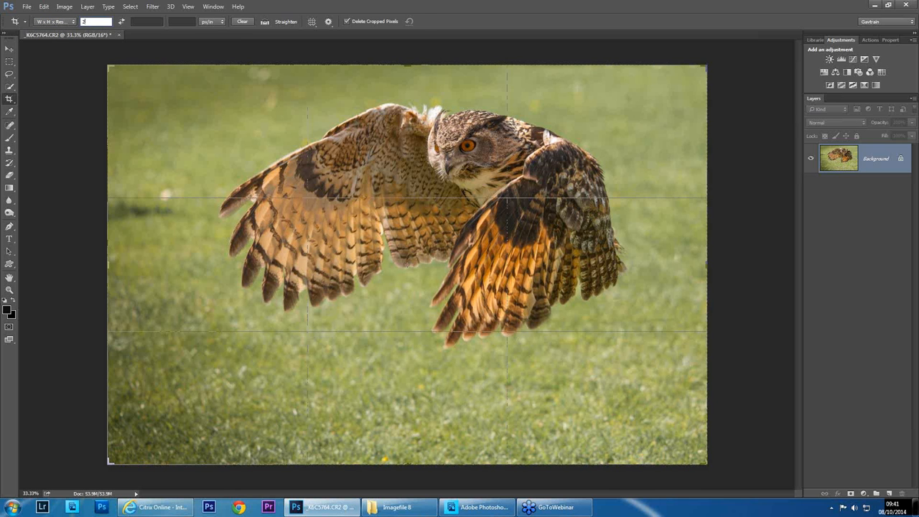
click(136, 22)
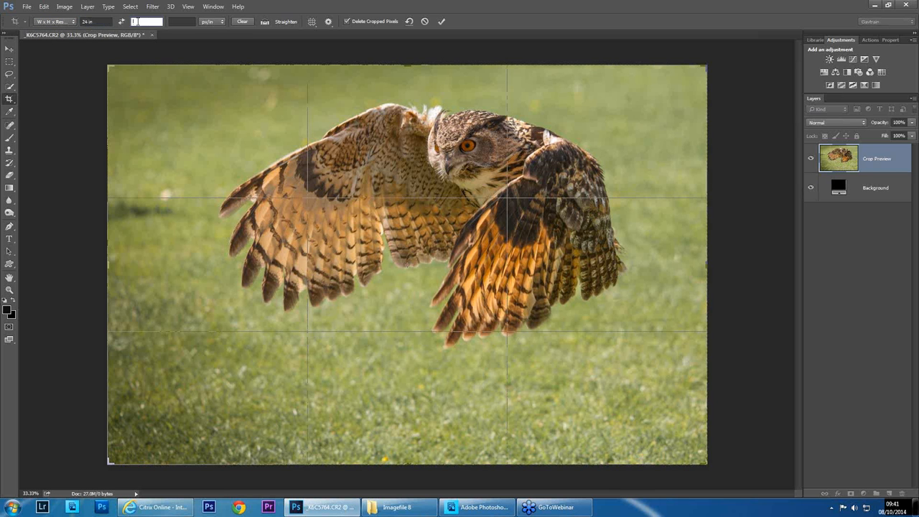
text(16in)
click(177, 22)
text(300)
click(443, 21)
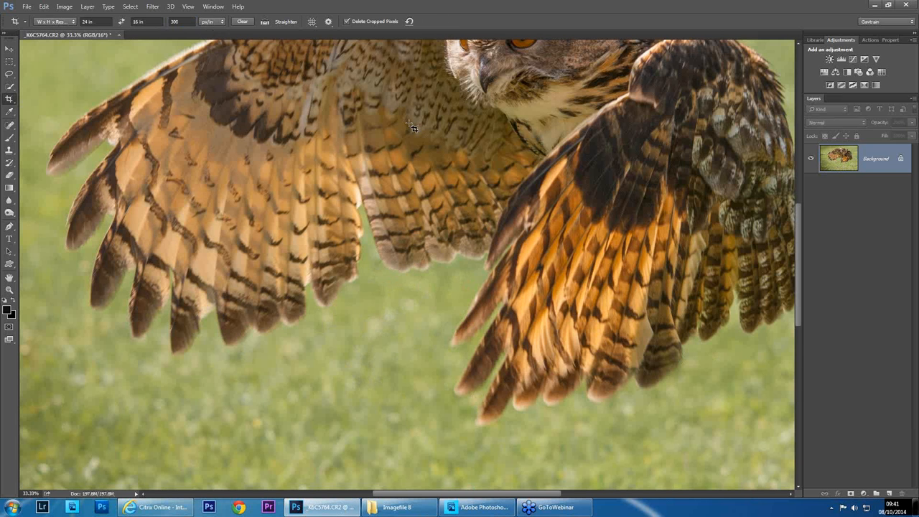
Inspect the cropped owl up close and check the photo's Image Size in inches, leaving the size unchanged
click(9, 277)
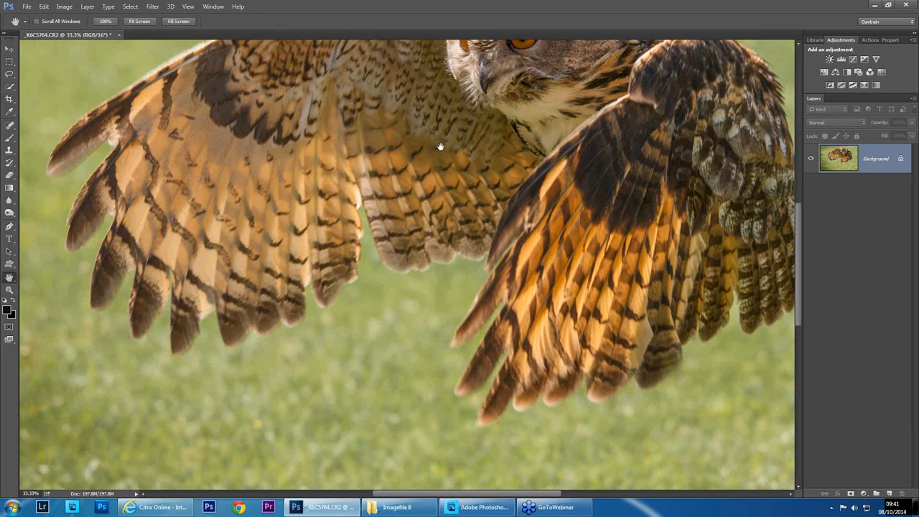
drag(441, 148, 411, 217)
click(64, 6)
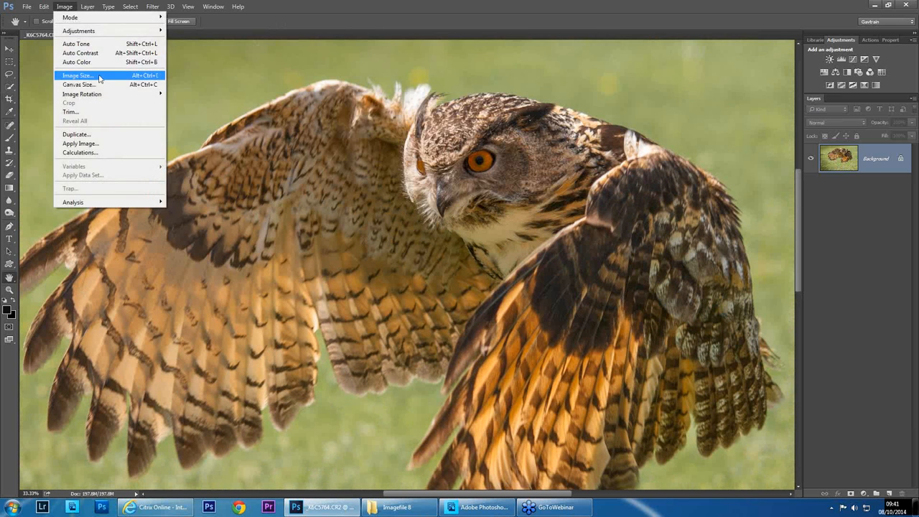
click(83, 76)
click(509, 91)
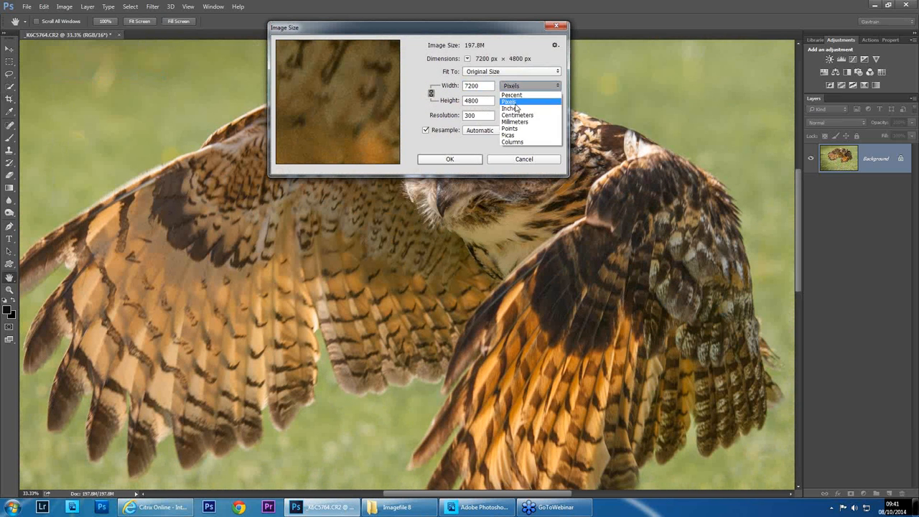
click(514, 102)
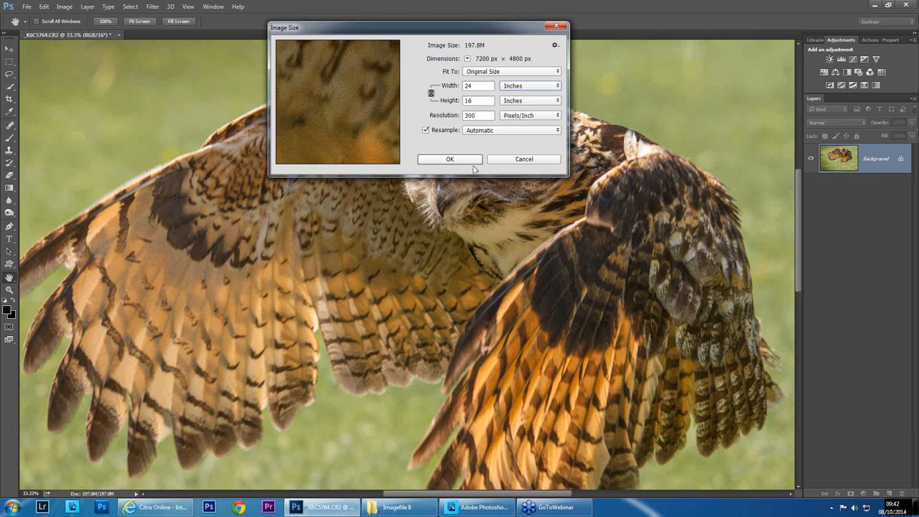
click(507, 159)
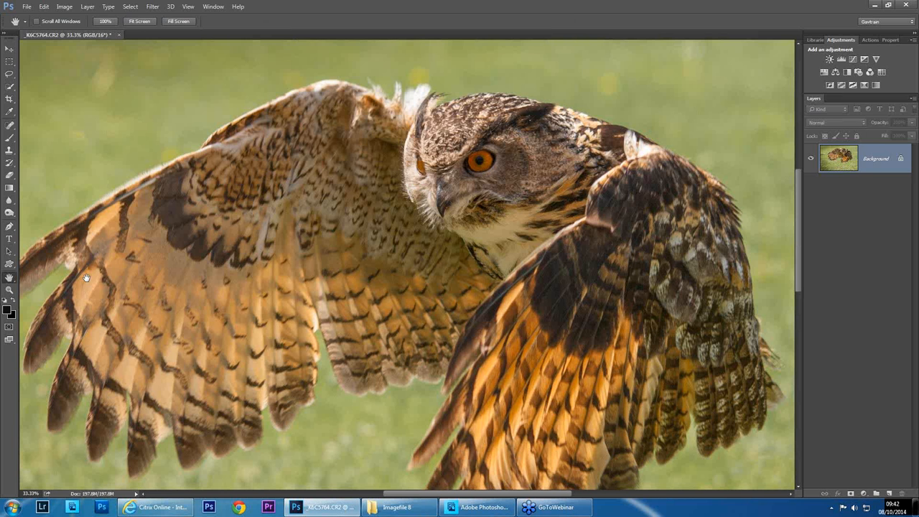
double_click(9, 279)
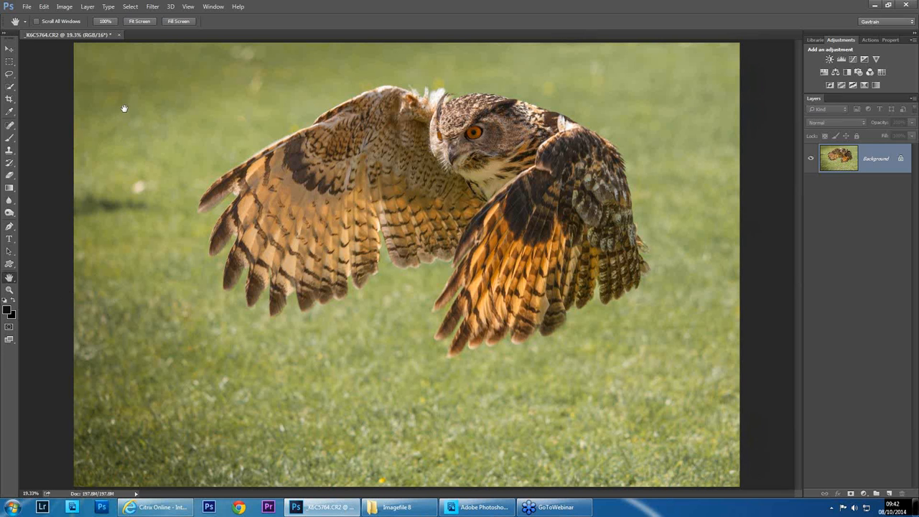
Close the owl photo without saving and dismiss the Welcome window
click(120, 36)
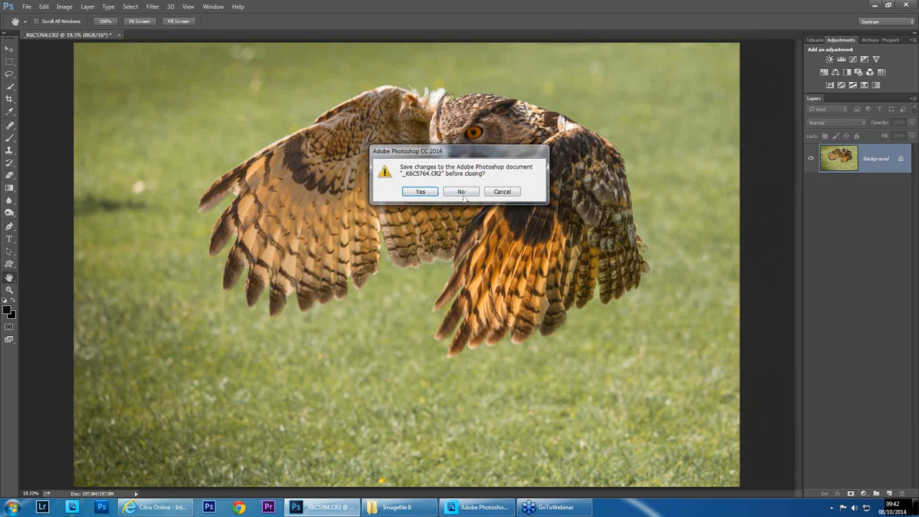
click(461, 192)
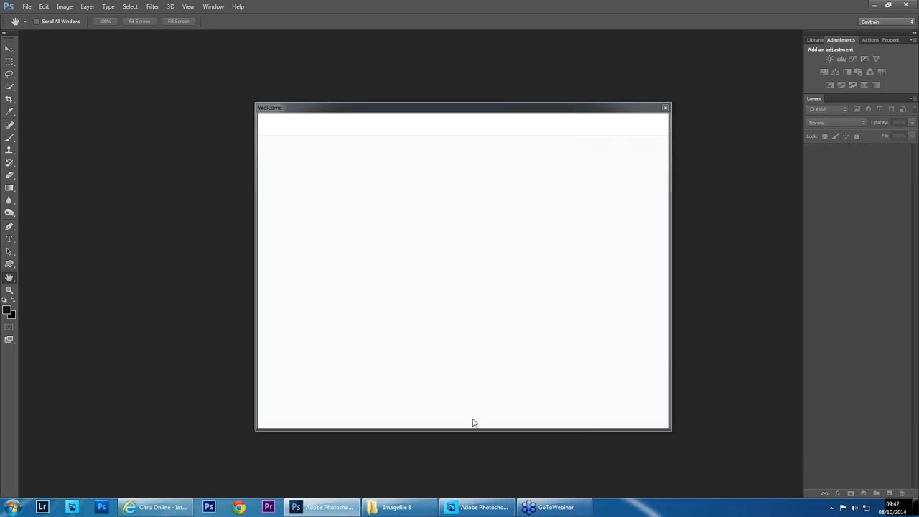
click(395, 507)
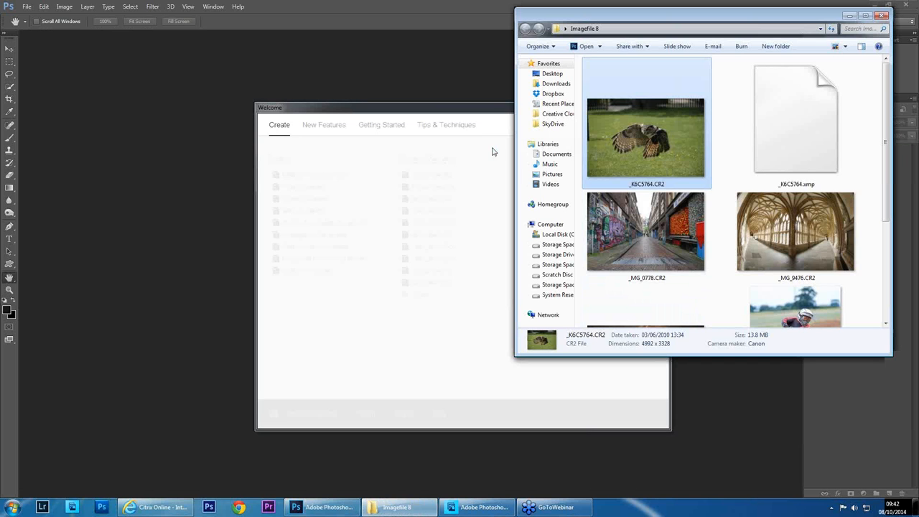
drag(493, 113, 356, 128)
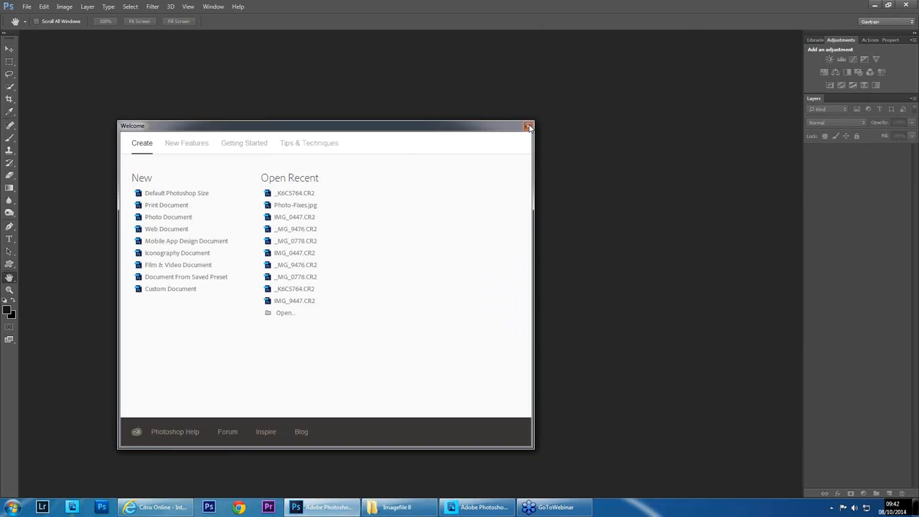
click(527, 125)
Open _MG_9476.CR2 from the Imagefile 8 folder in Camera Raw to view it, and cancel without making changes
click(416, 507)
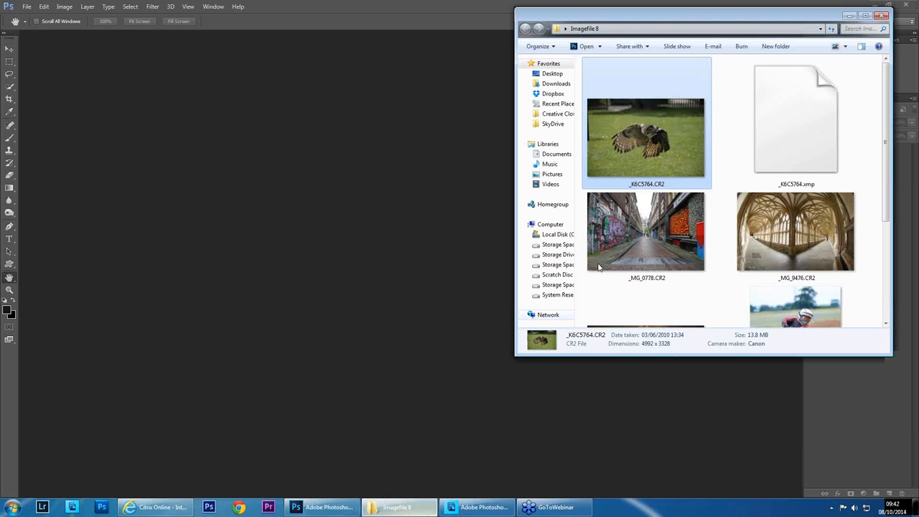
click(668, 230)
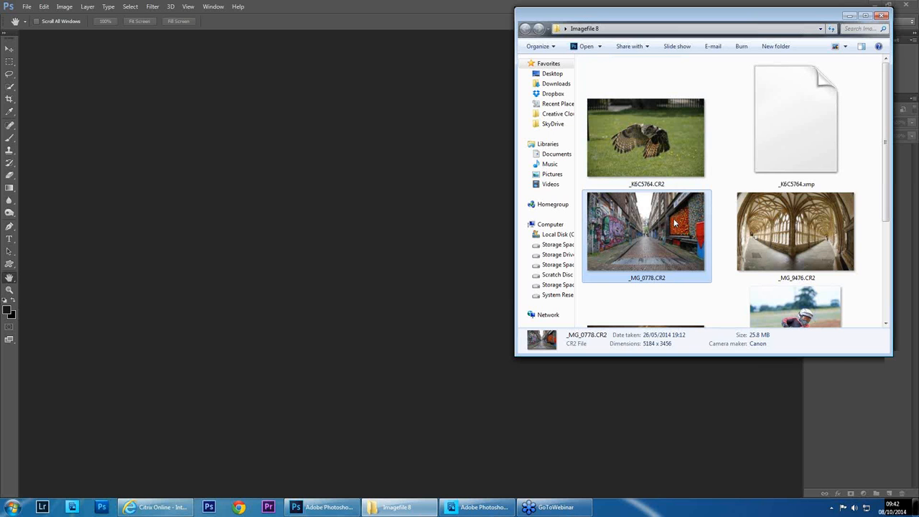
mouse_move(684, 231)
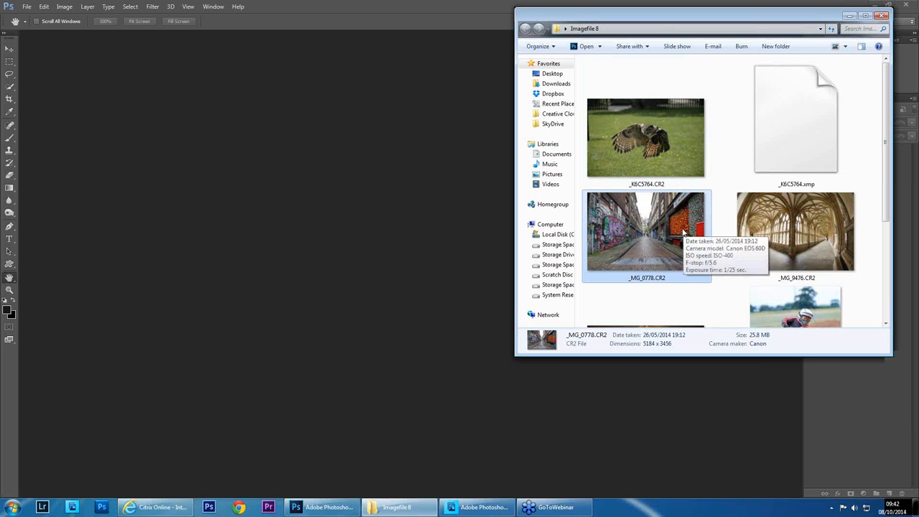
drag(790, 226, 339, 180)
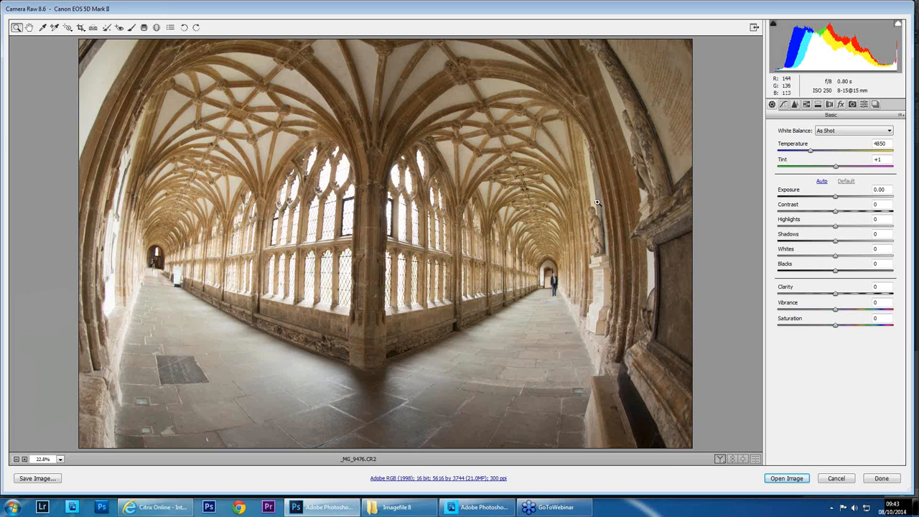
click(836, 479)
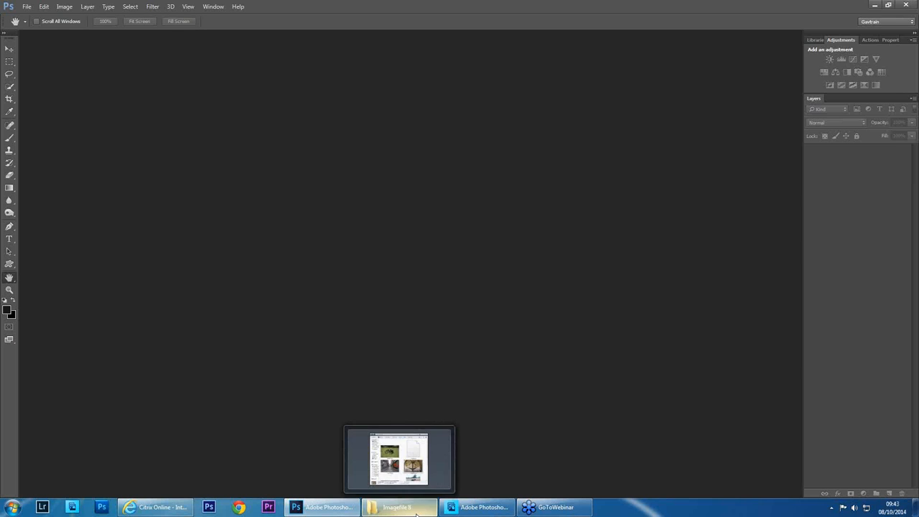
Open _MG_0778.CR2 from the Imagefile 8 folder in Camera Raw and enable lens profile corrections for it
click(394, 507)
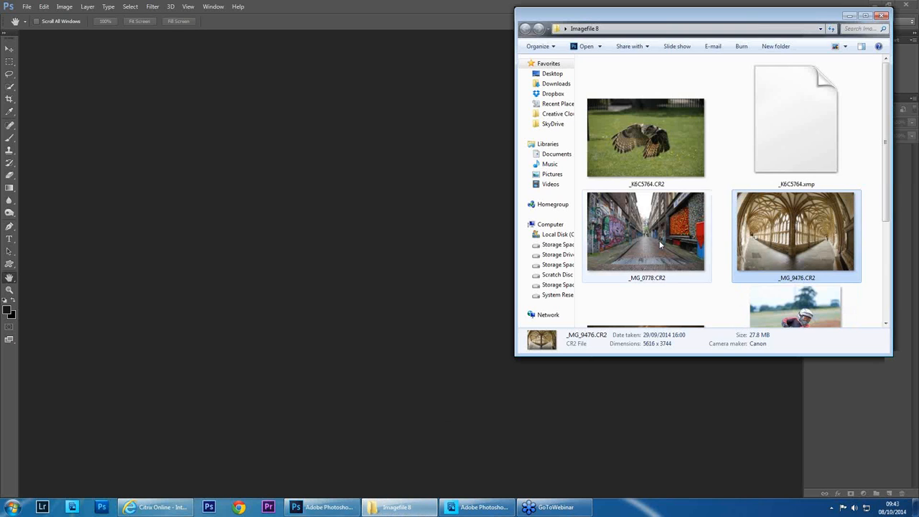
drag(659, 241, 370, 232)
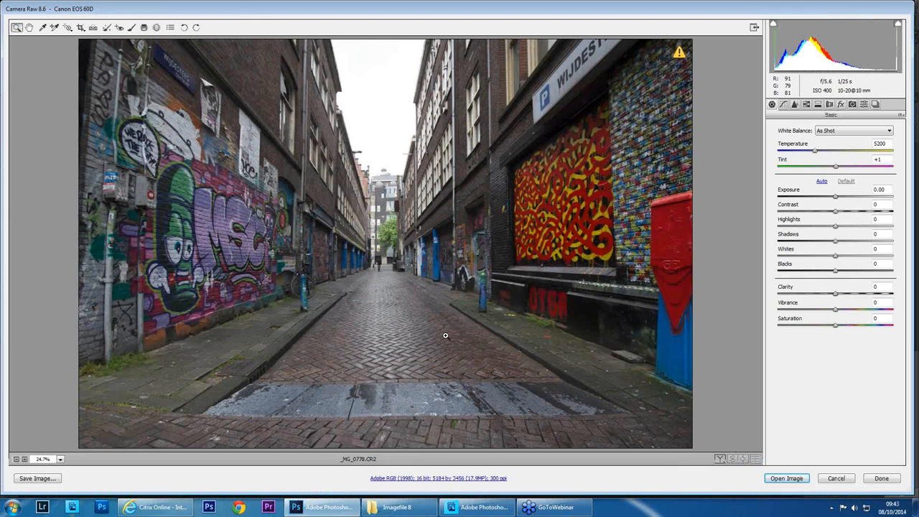
click(830, 104)
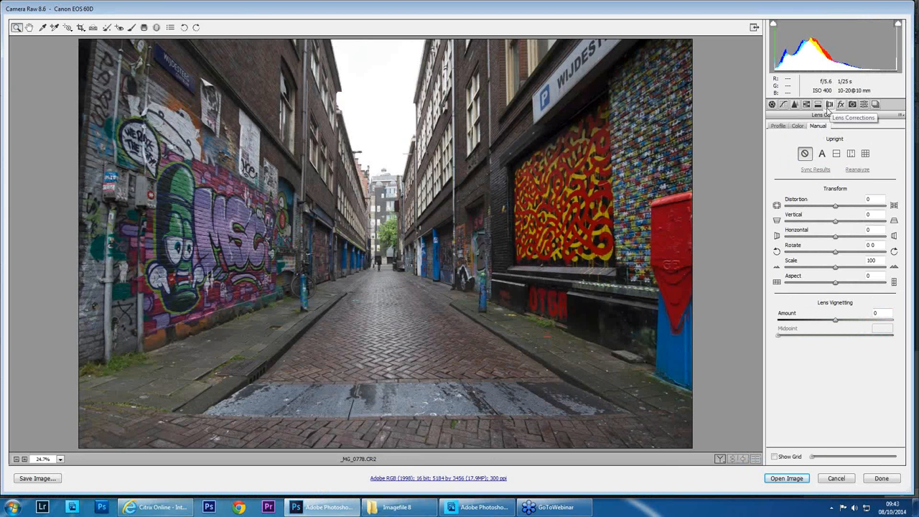
click(778, 126)
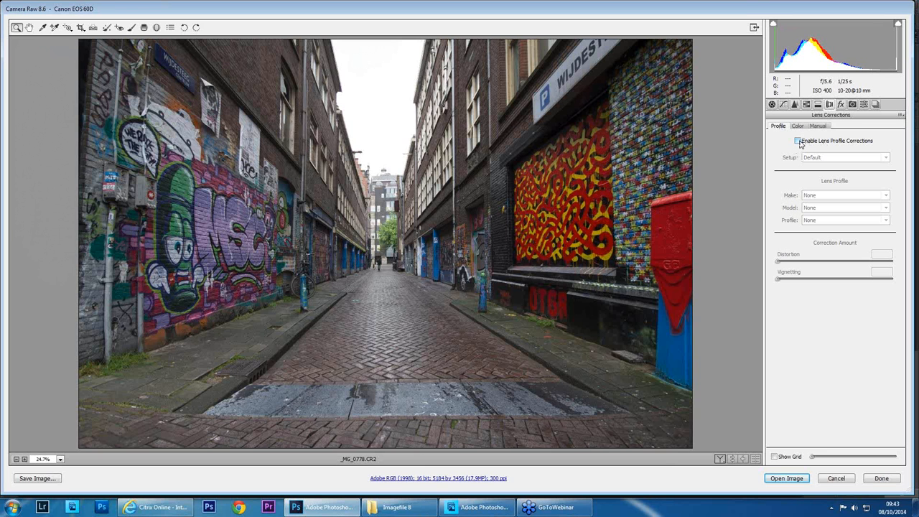
click(798, 141)
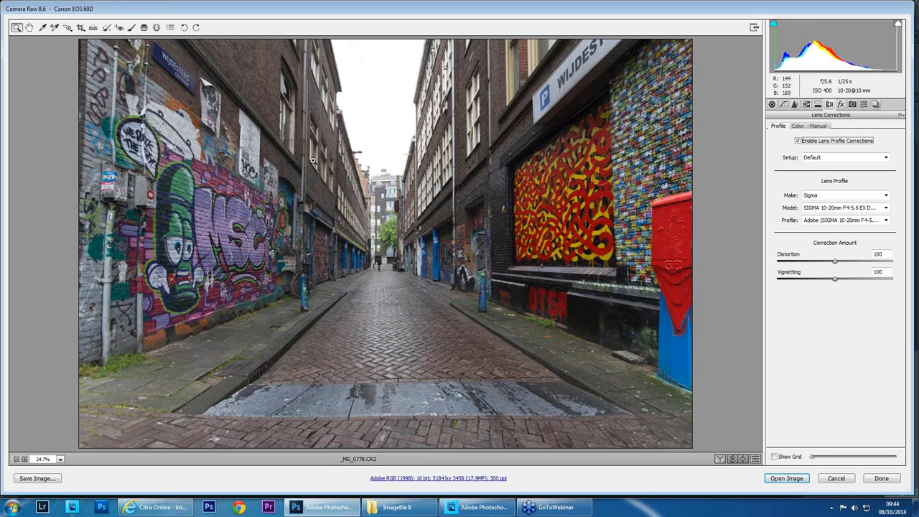
Compare the street photo with and without lens profile corrections, and cancel out of Camera Raw without keeping changes
click(797, 141)
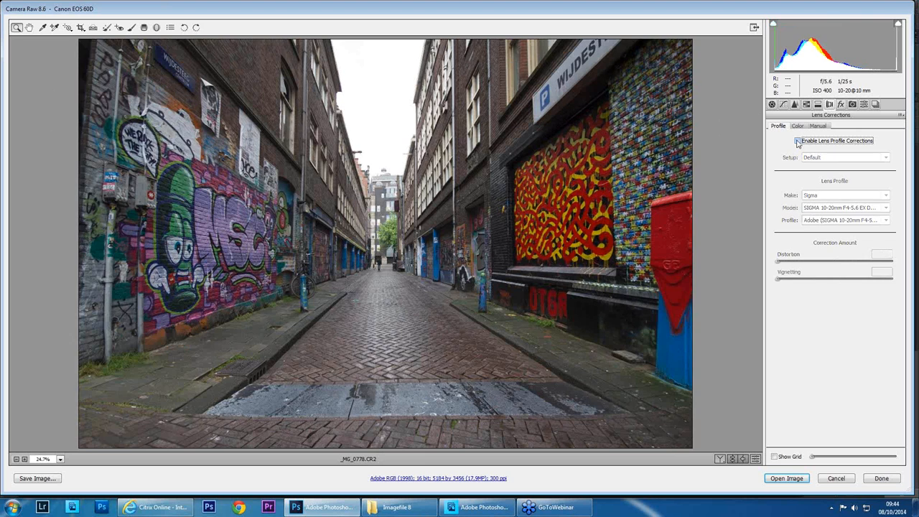
click(797, 142)
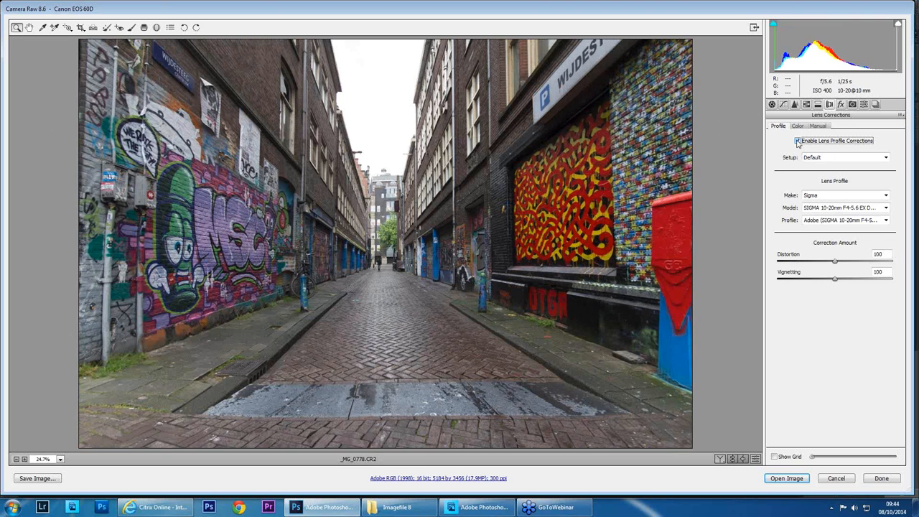
click(797, 141)
click(798, 141)
click(798, 141)
click(797, 141)
click(797, 142)
click(798, 141)
click(837, 478)
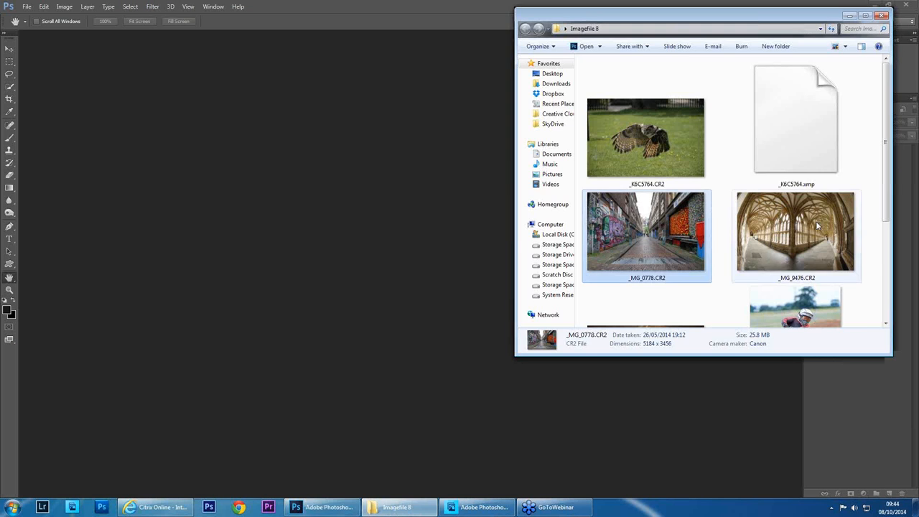
Open _MG_9476.CR2 from the Imagefile 8 folder in Camera Raw and enable lens profile corrections
drag(794, 232, 341, 252)
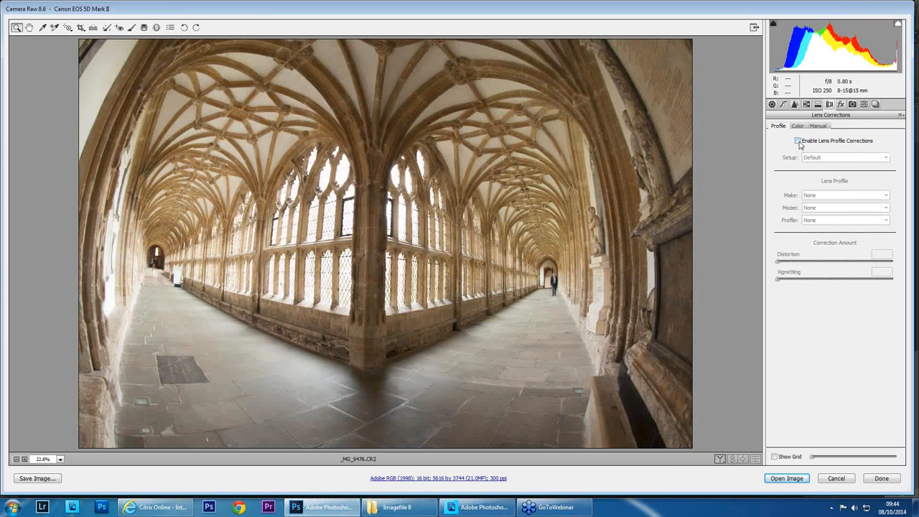
click(797, 141)
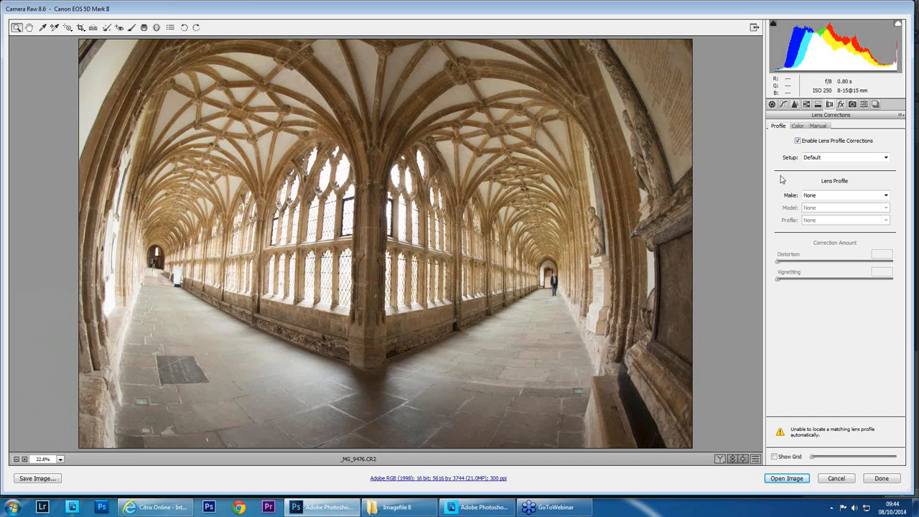
Set the lens profile make to Canon and look through its lens models without choosing another one
click(828, 197)
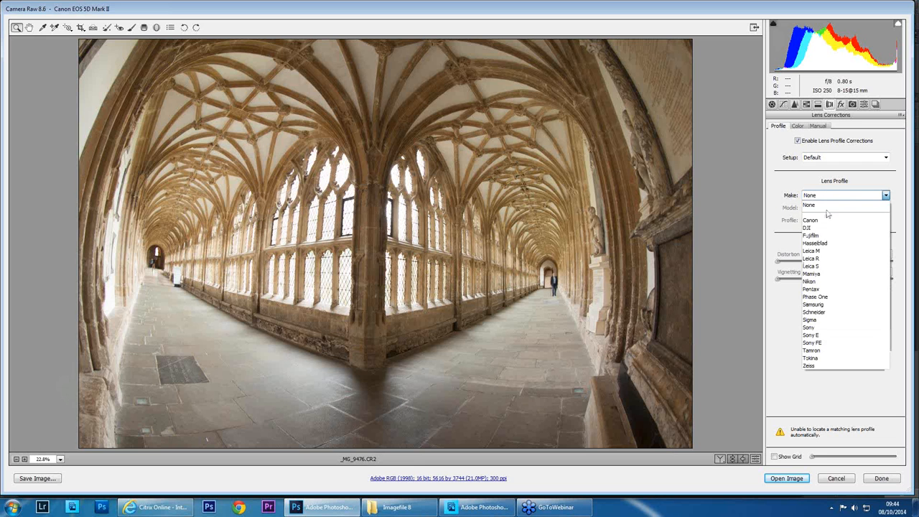
click(826, 220)
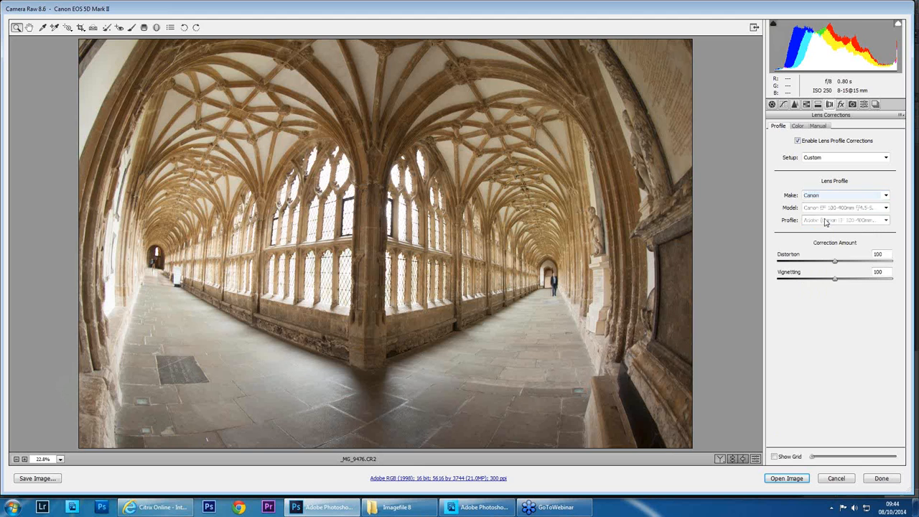
click(833, 208)
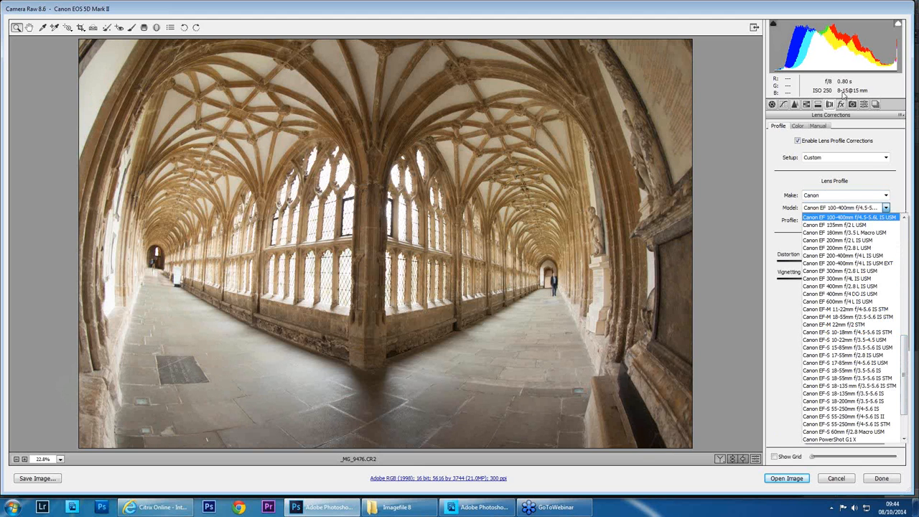
drag(906, 343, 906, 225)
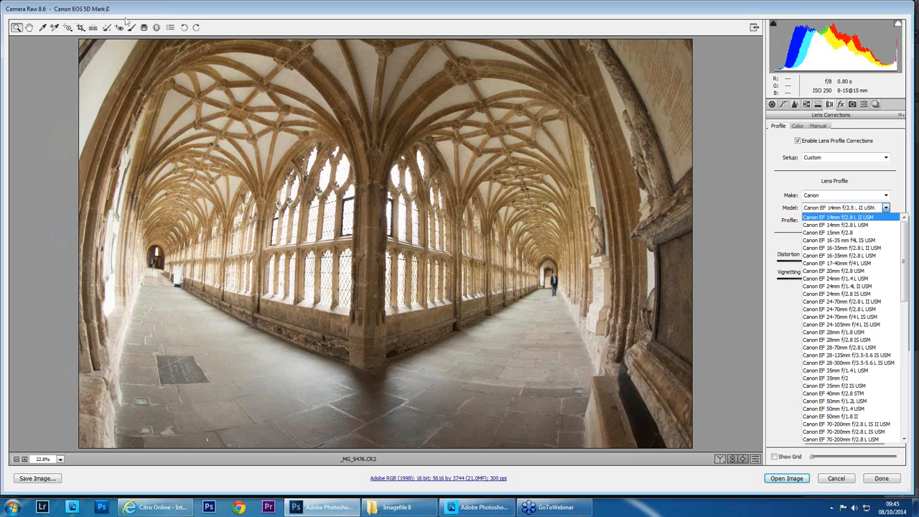
click(777, 161)
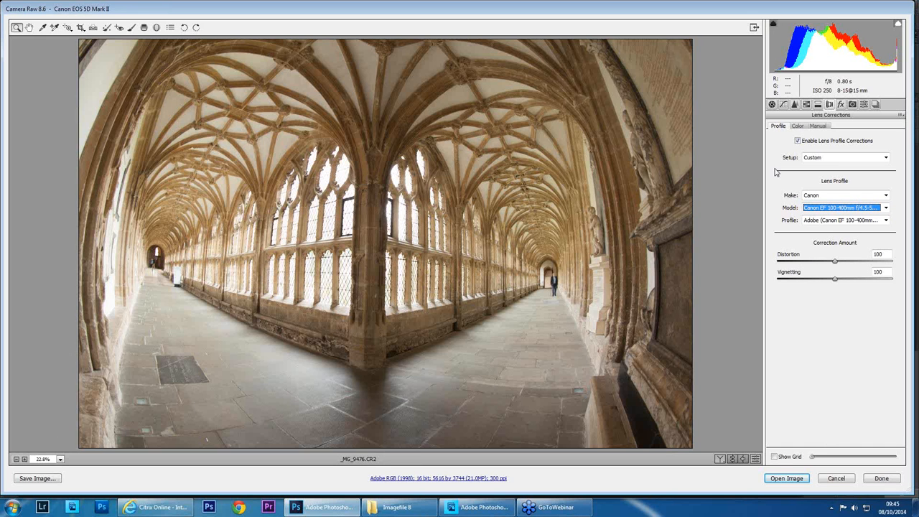
Set the lens profile make to Tokina and the model to Tokina AT-X107 DX Fisheye 10-17mm F3.5-4.5
click(848, 197)
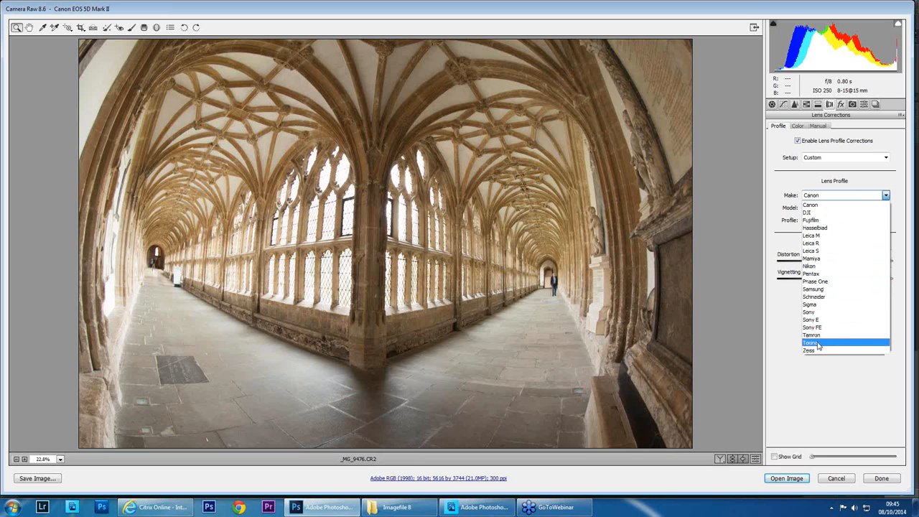
click(818, 344)
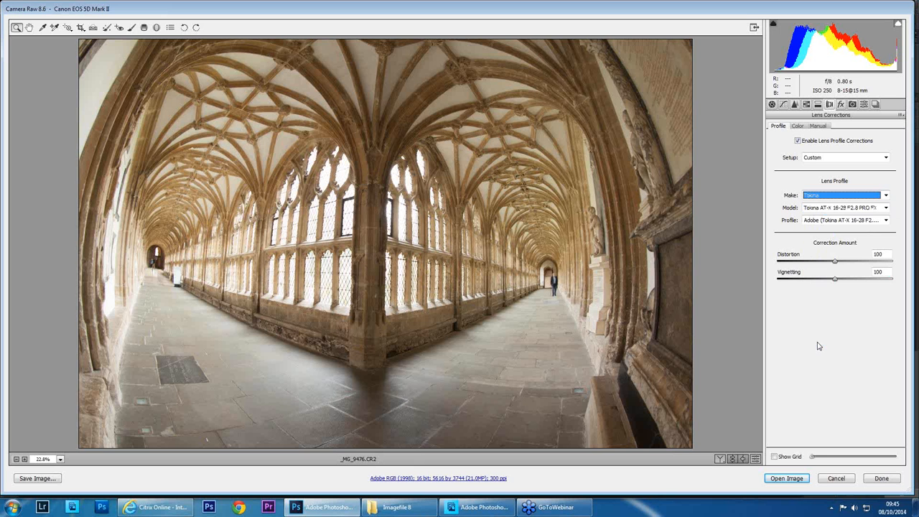
click(846, 209)
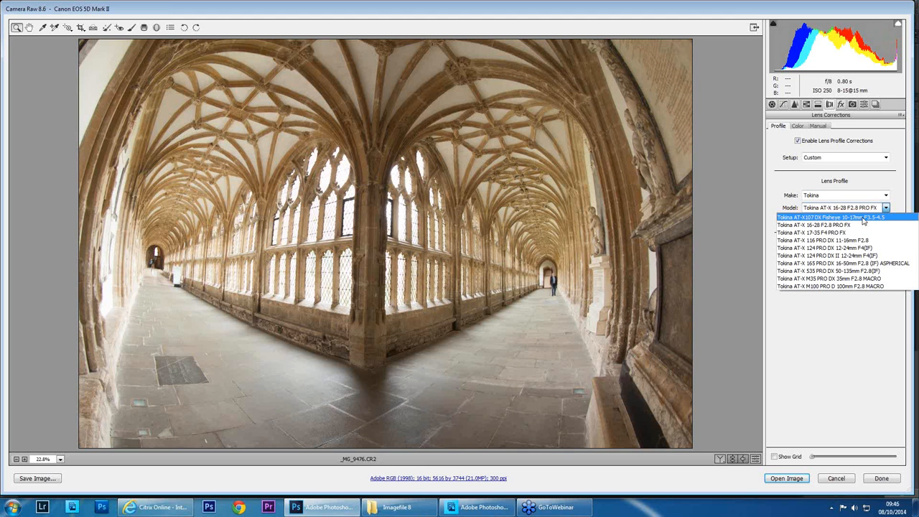
click(864, 217)
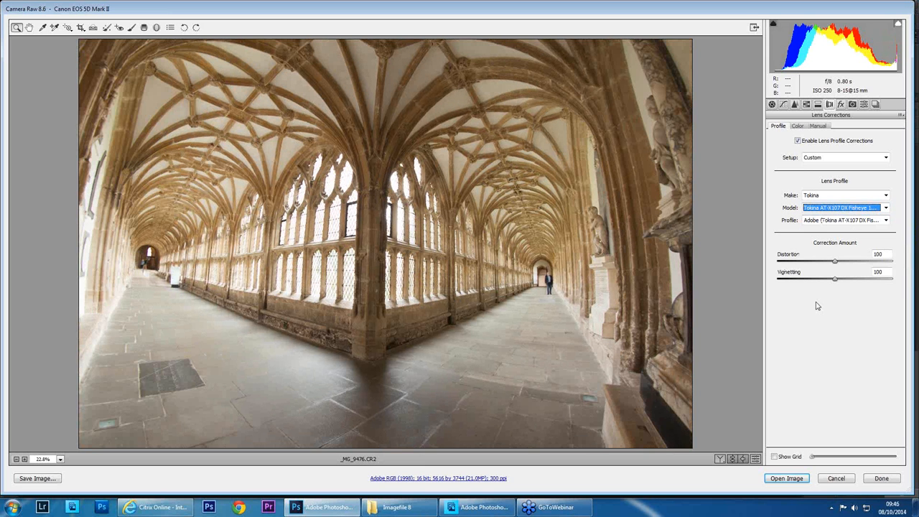
Compare the cloister photo with and without the Tokina fisheye correction, leaving the correction enabled
click(797, 142)
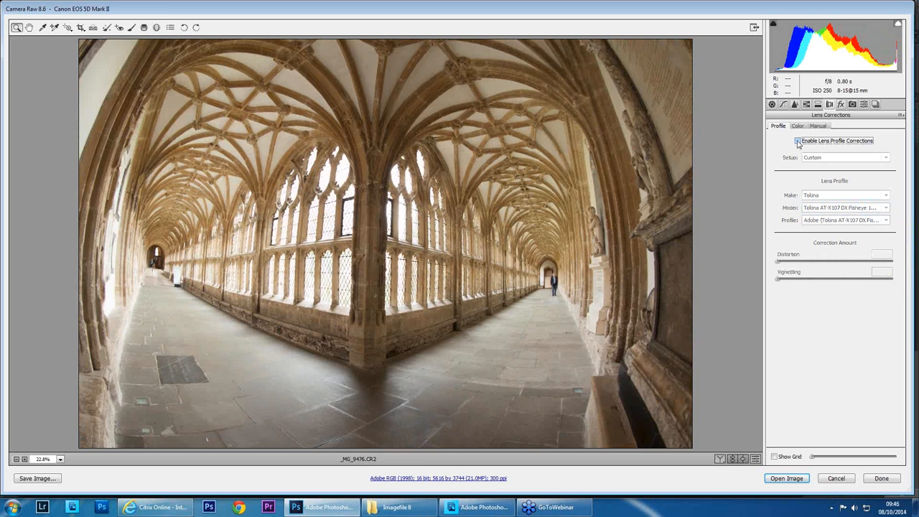
click(797, 141)
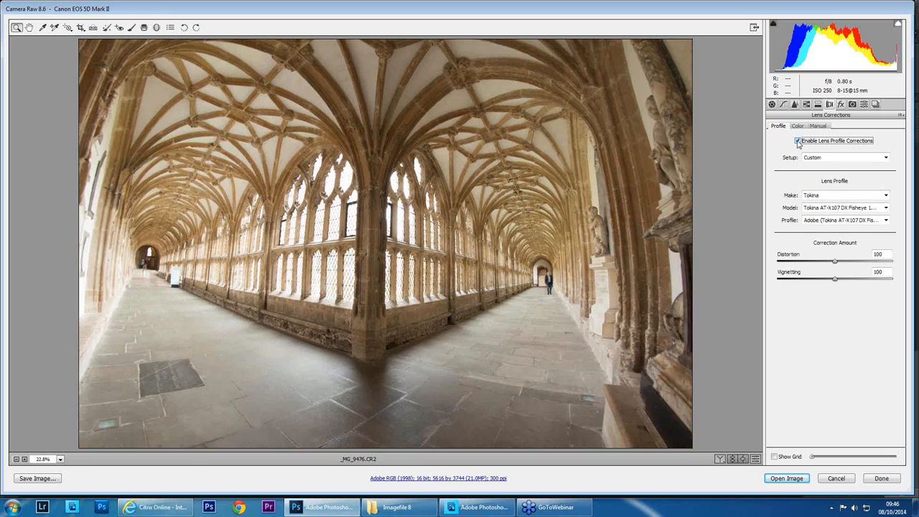
click(797, 142)
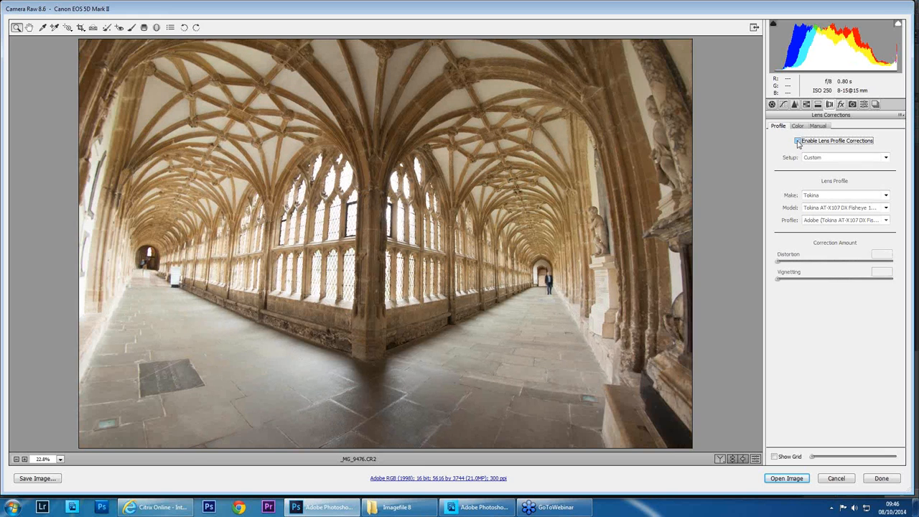
click(797, 142)
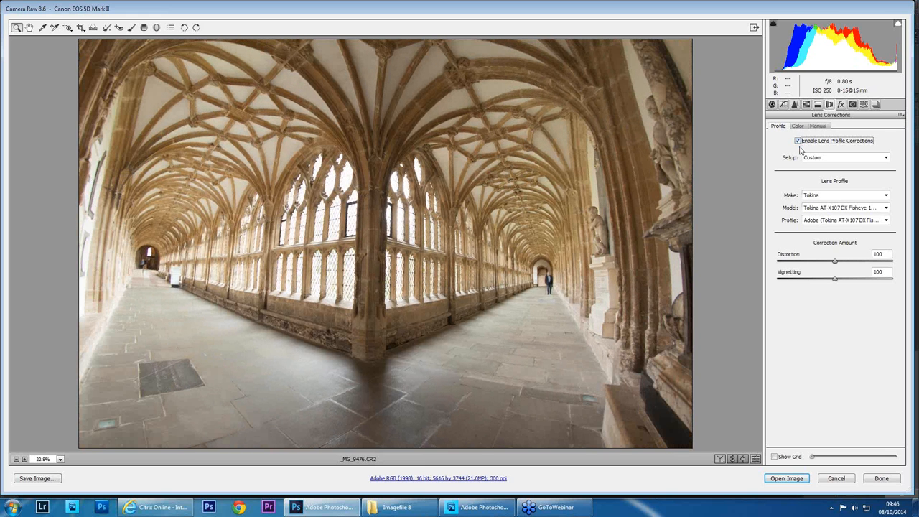
Set the lens profile make to Sigma and the model to SIGMA 15mm F2.8 EX DG DIAGONAL FISHEYE
click(831, 197)
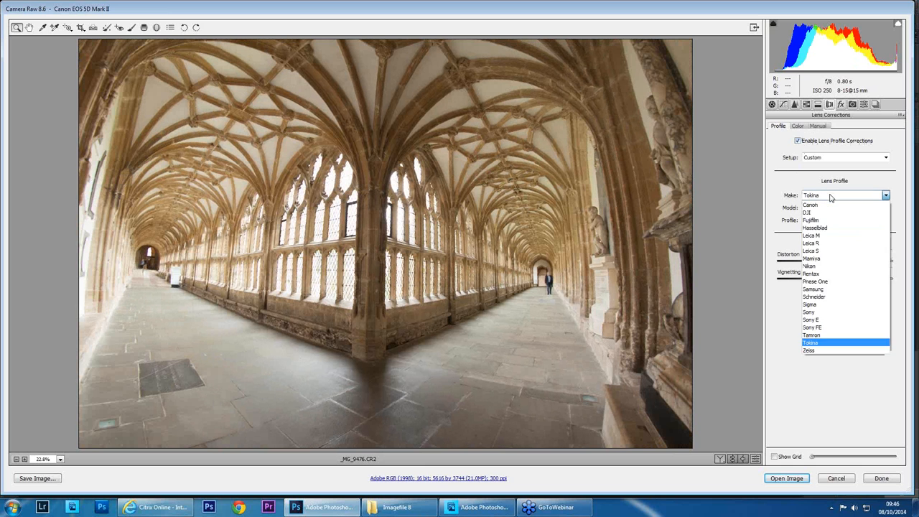
click(830, 306)
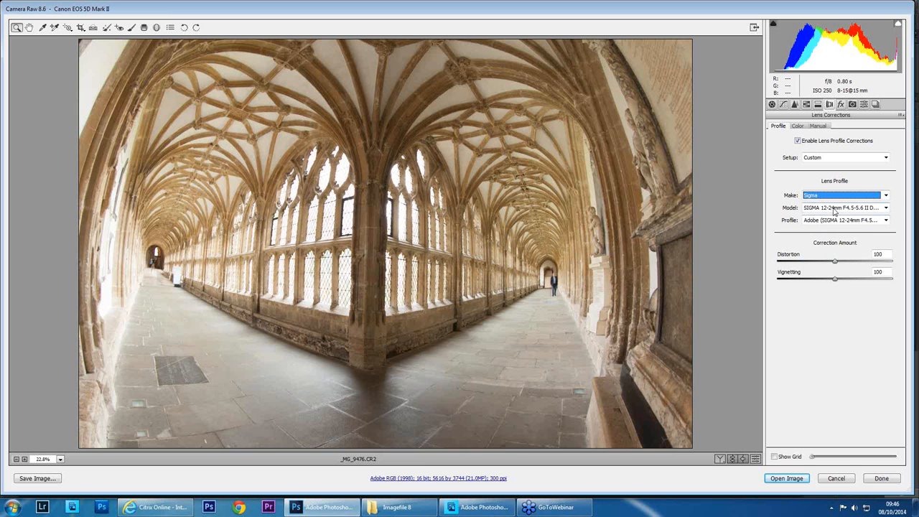
click(837, 208)
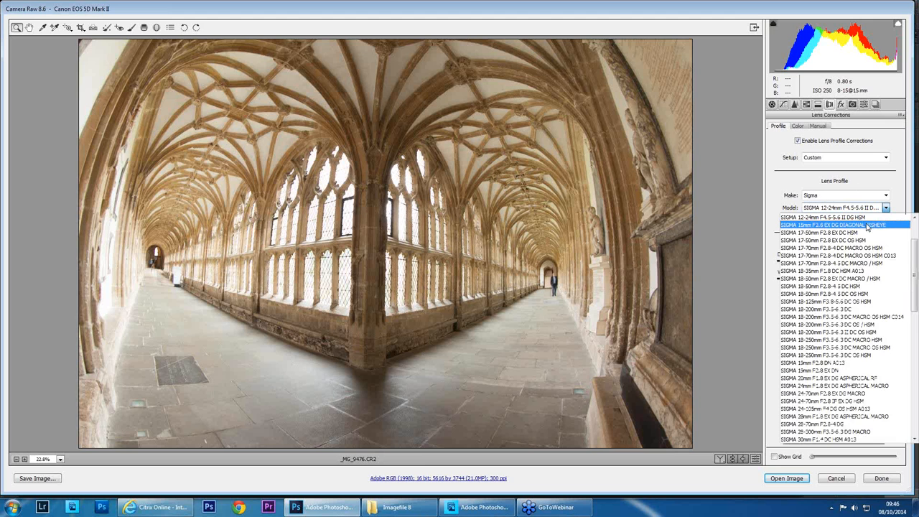
click(869, 227)
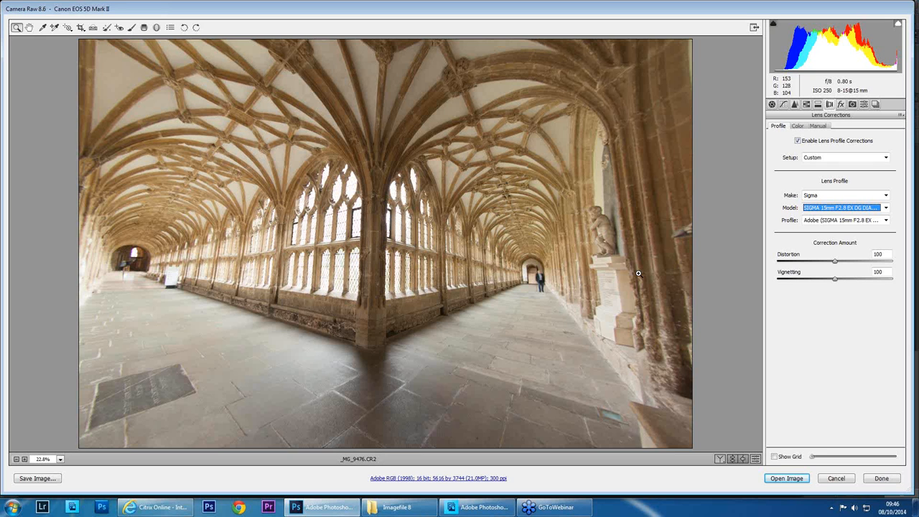
Correct the cloister's perspective manually with a Vertical transform of -43 and an Aspect of +61
click(819, 128)
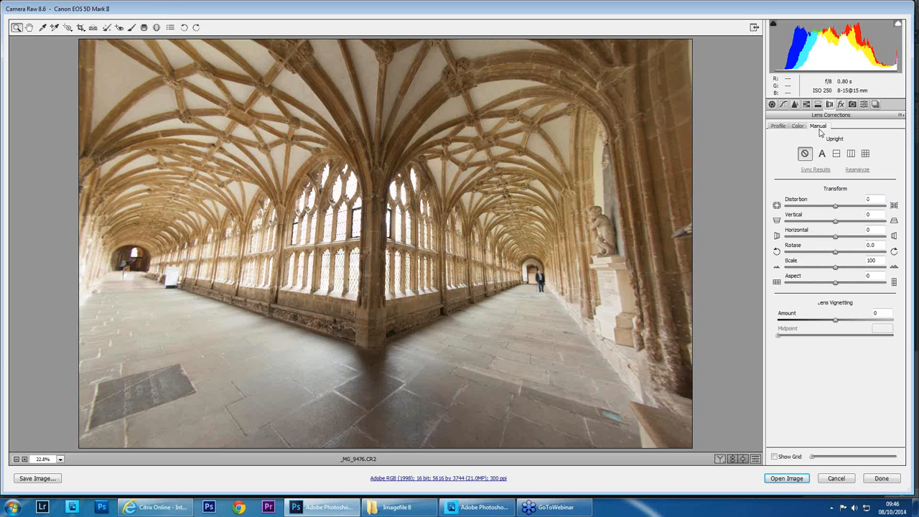
click(836, 222)
drag(836, 225, 814, 223)
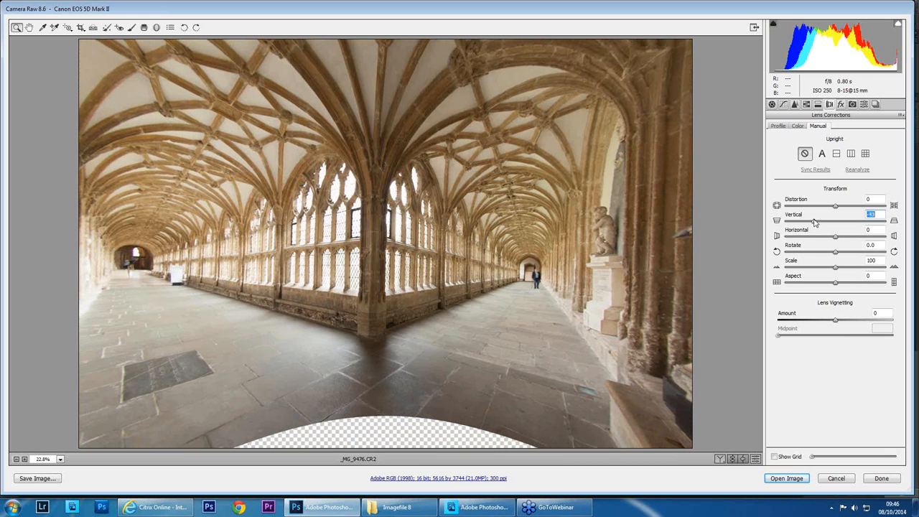
click(833, 303)
drag(833, 305, 864, 300)
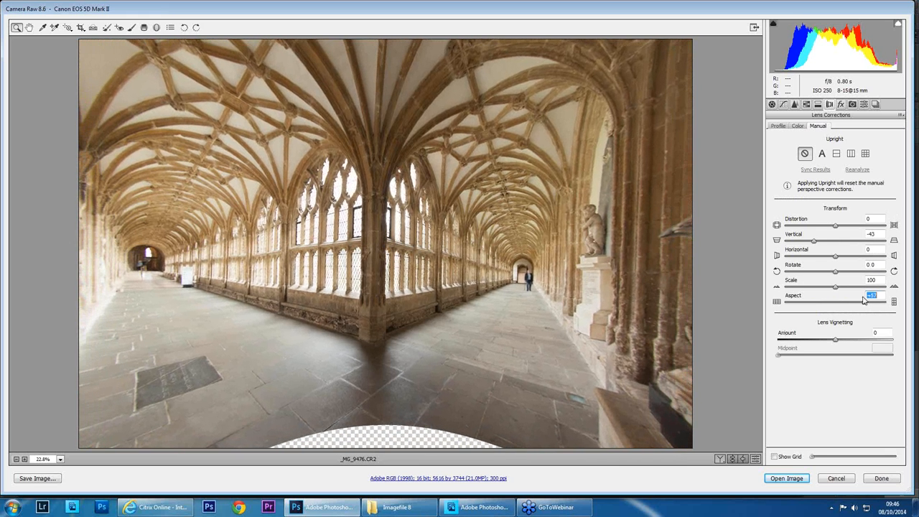
Crop the cloister photo with an unconstrained ratio to about 5248 by 3345 pixels, excluding the transparent arc and the dark edge beside the statue
click(80, 27)
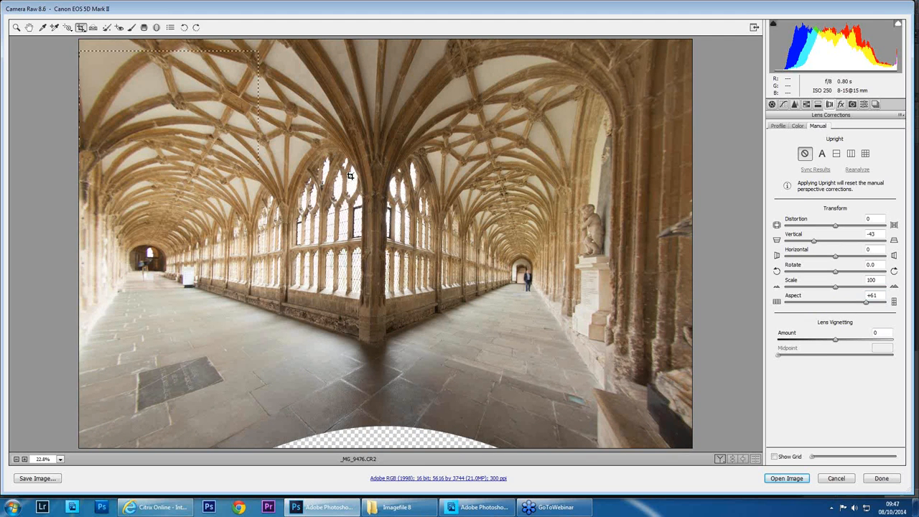
drag(79, 50, 334, 221)
click(82, 30)
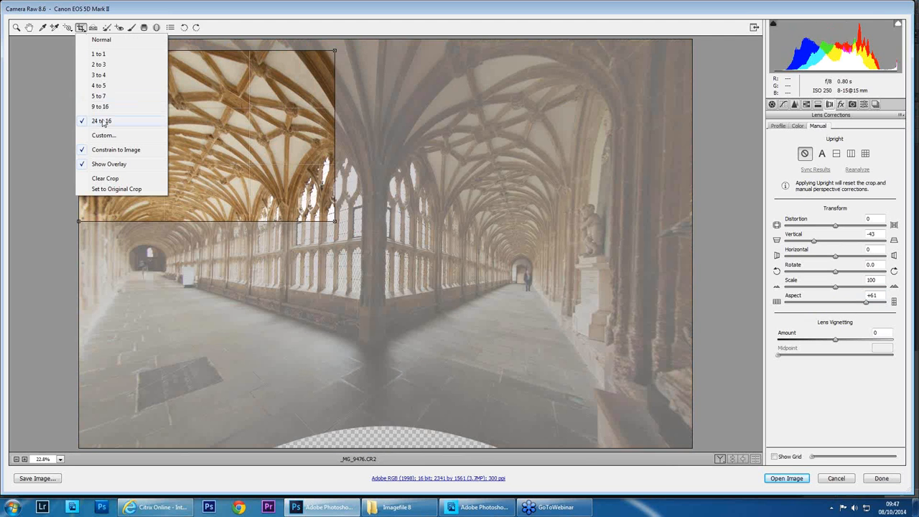
click(103, 41)
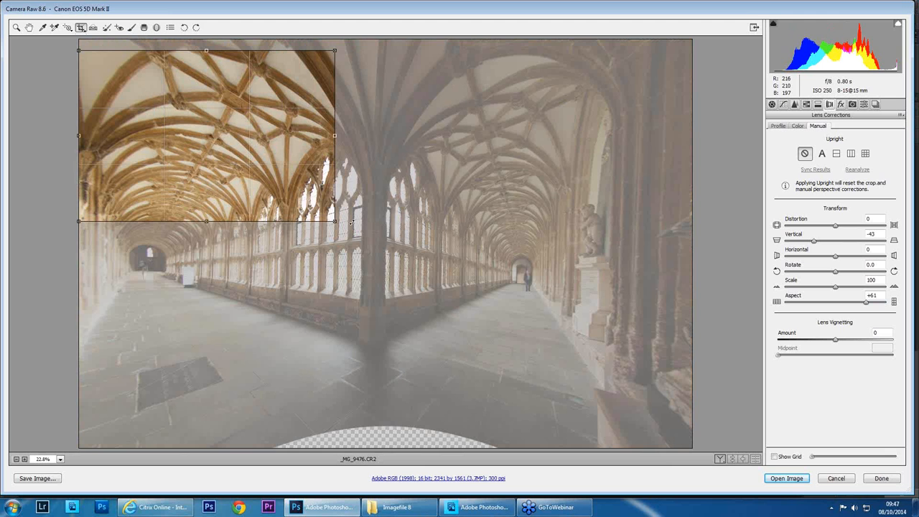
drag(336, 222, 693, 420)
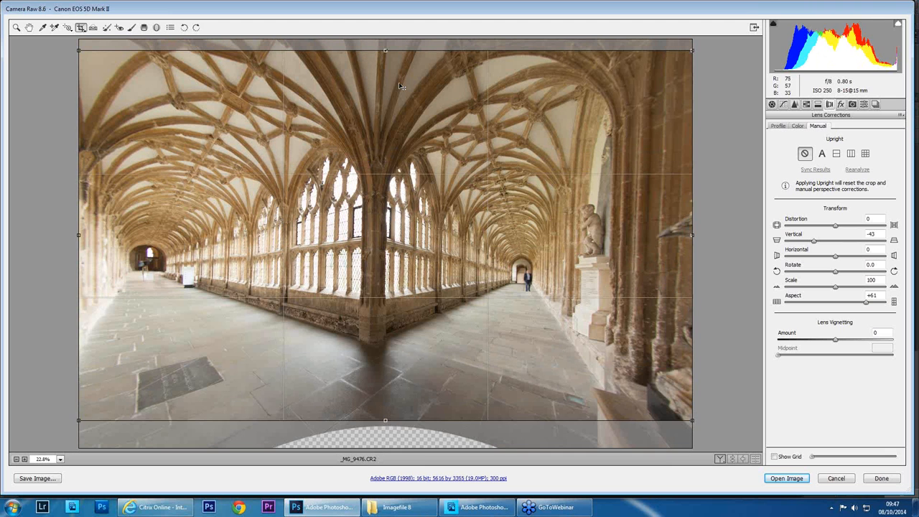
drag(385, 51, 385, 55)
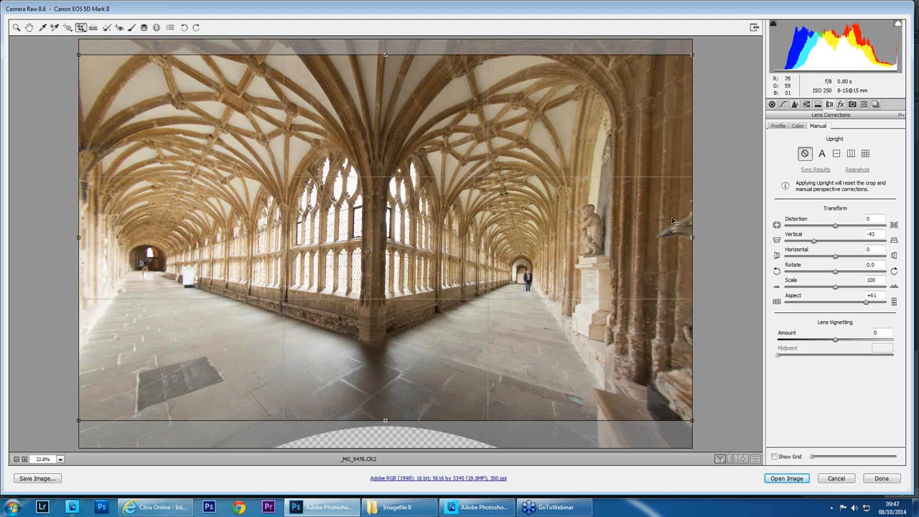
drag(694, 240, 655, 240)
key(z)
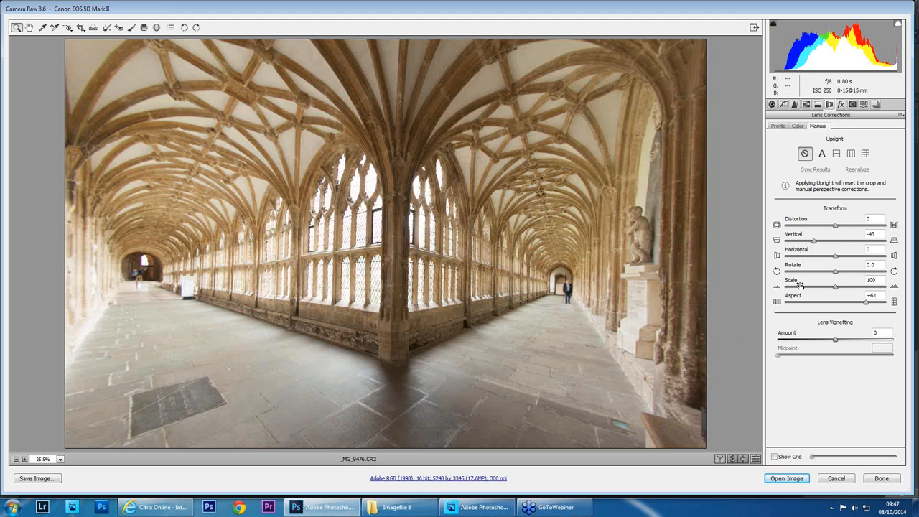
Compare the cloister photo with and without its lens and transform corrections, leaving the corrected version active
click(901, 116)
click(891, 139)
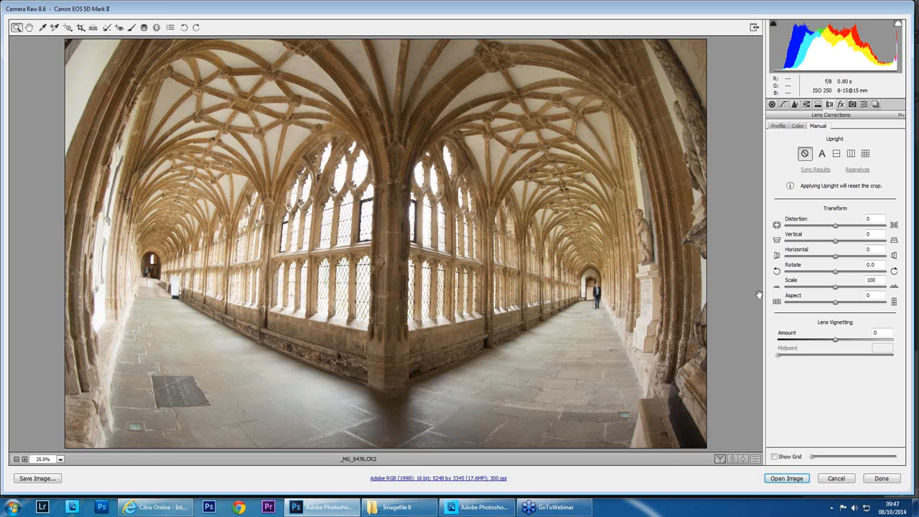
key(ctrl+z)
key(p)
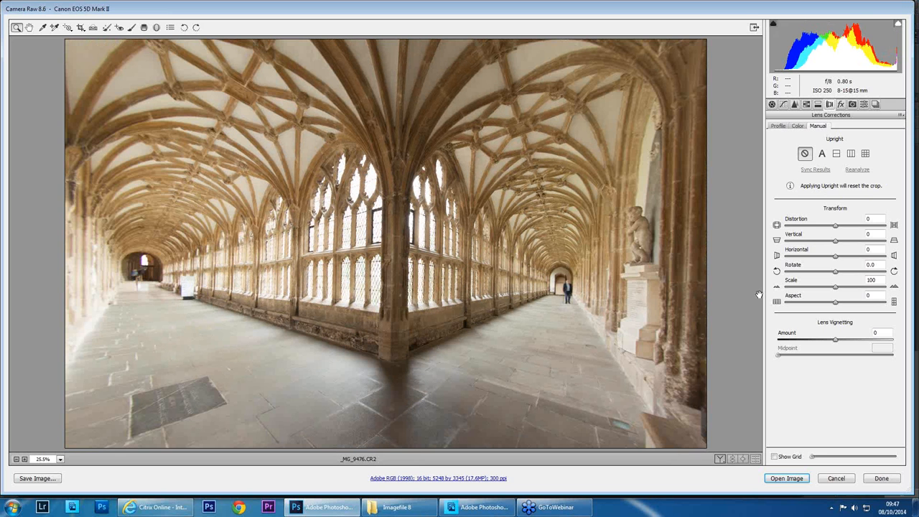
key(p)
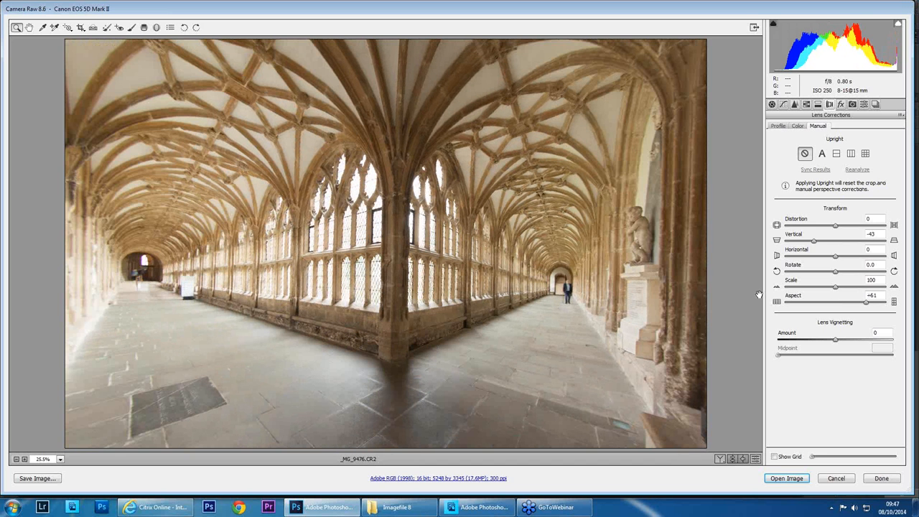
key(p)
key(p)
Cancel the cloister photo's raw edits and open the baby portrait IMG_0447.CR2 from the Imagefile 8 folder
click(836, 479)
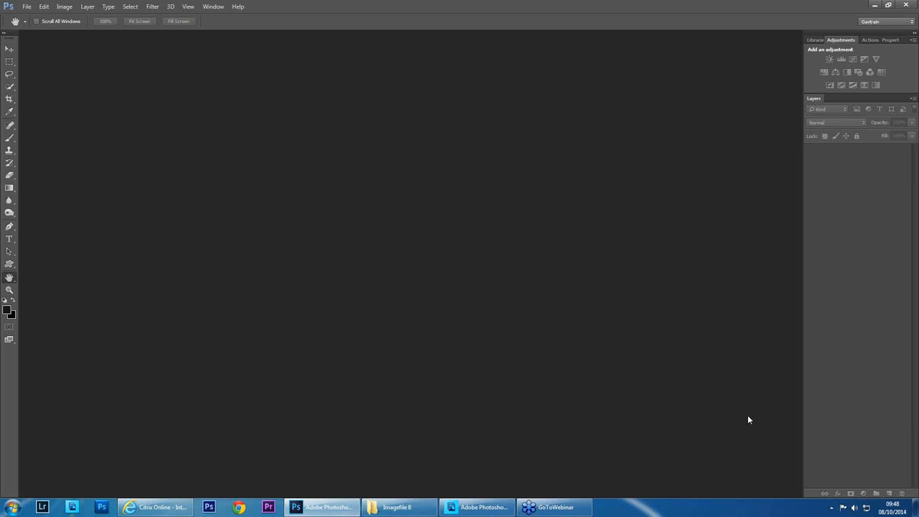
click(417, 510)
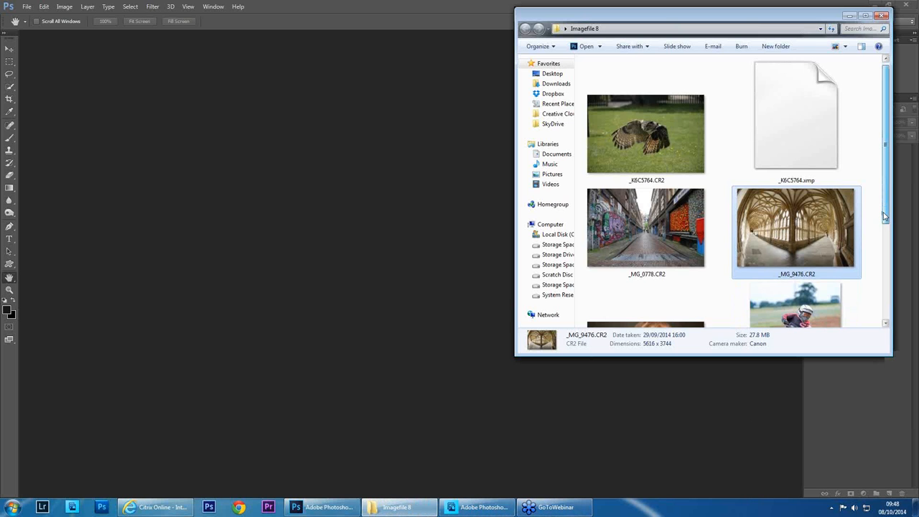
scroll(662, 269, down, 3)
double_click(662, 269)
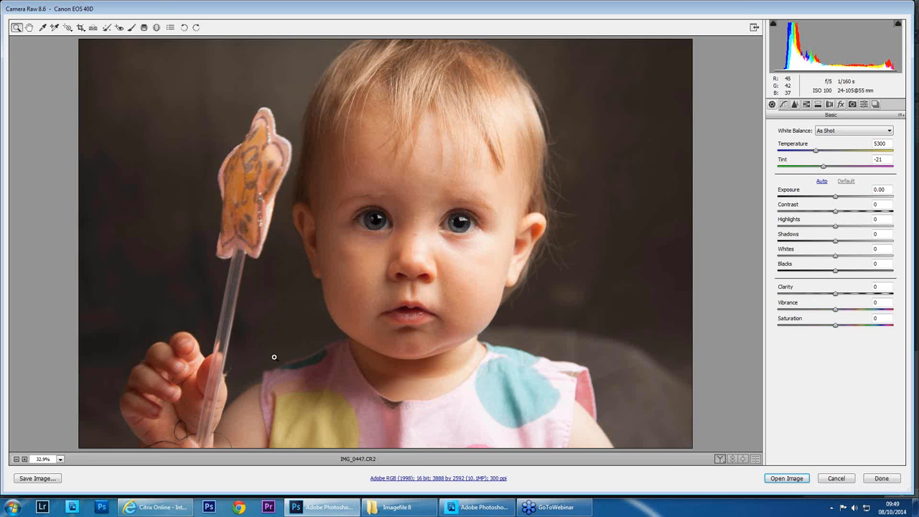
Heal away the baby's toy wand and the leftover edge beside the hair using Spot Removal at size 20 and feather 14
click(108, 28)
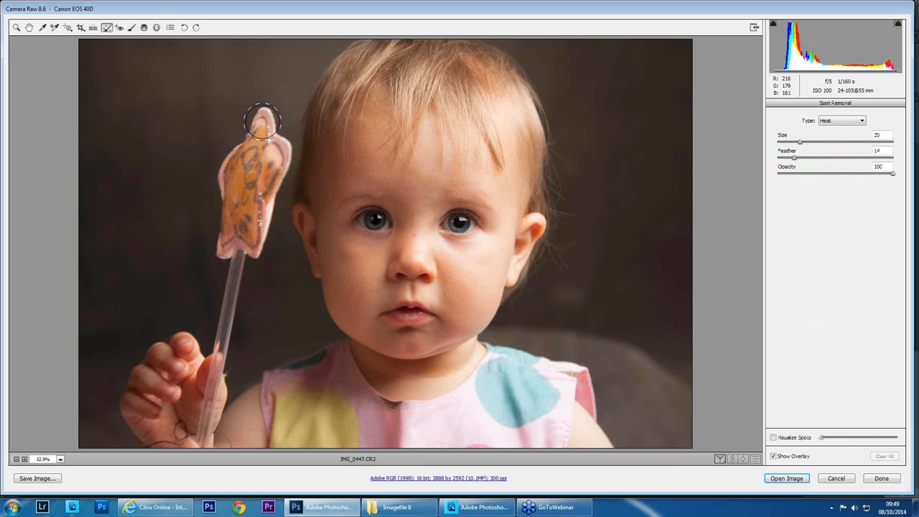
mouse_move(260, 117)
mouse_down()
mouse_move(232, 174)
mouse_move(220, 252)
mouse_move(246, 247)
mouse_move(275, 151)
mouse_move(271, 172)
mouse_up()
drag(234, 284, 227, 332)
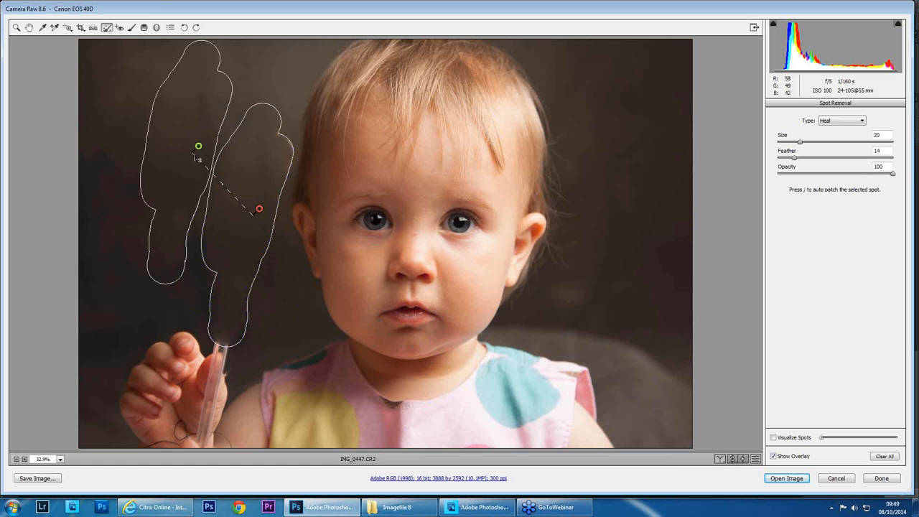
click(16, 29)
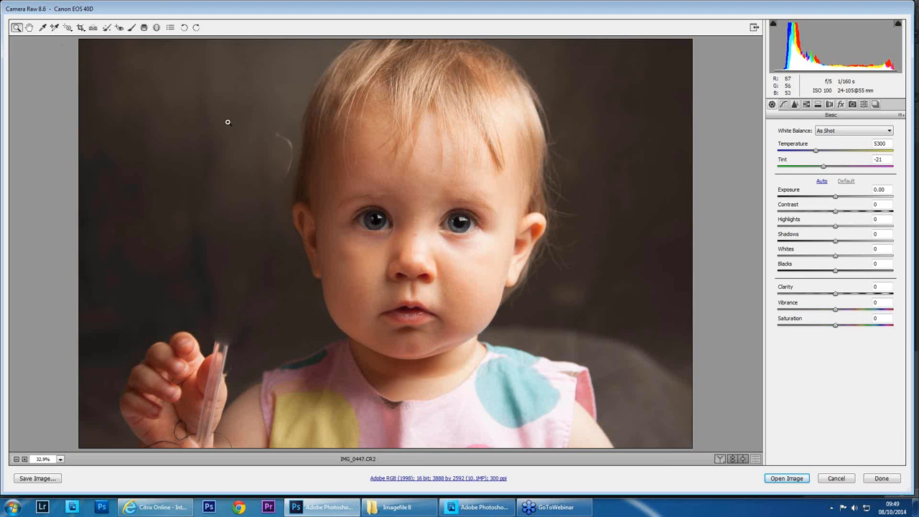
click(108, 28)
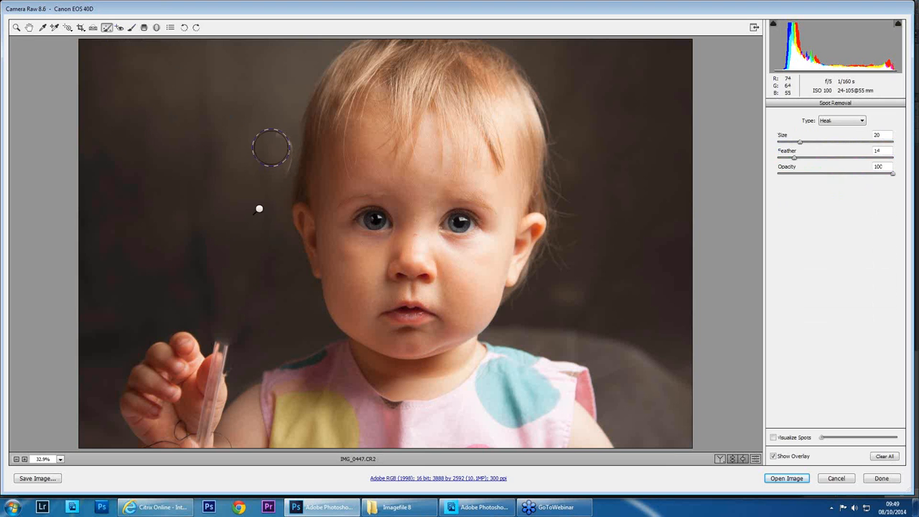
click(271, 164)
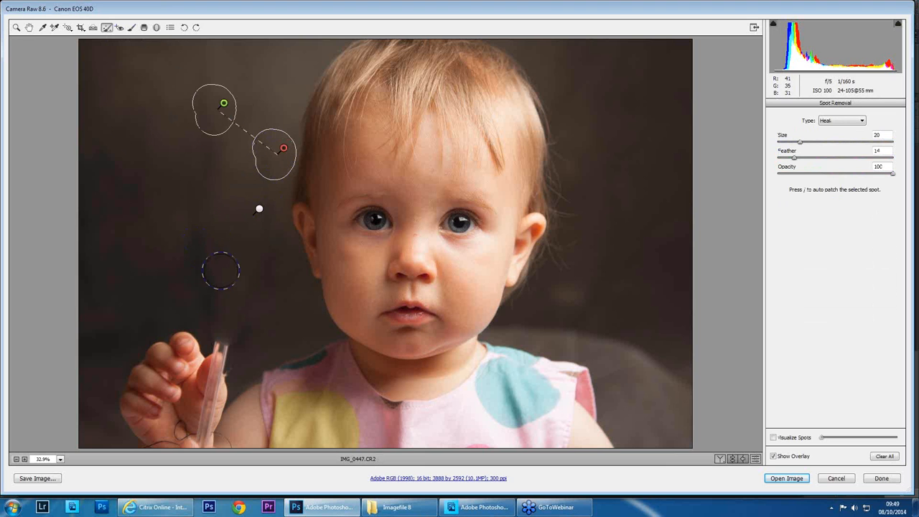
Cover the wand's stick beside the fingers with a Clone-type spot sourced from the dark background directly above the hand
mouse_move(220, 353)
mouse_down()
mouse_move(221, 376)
mouse_move(208, 361)
mouse_move(231, 389)
mouse_up()
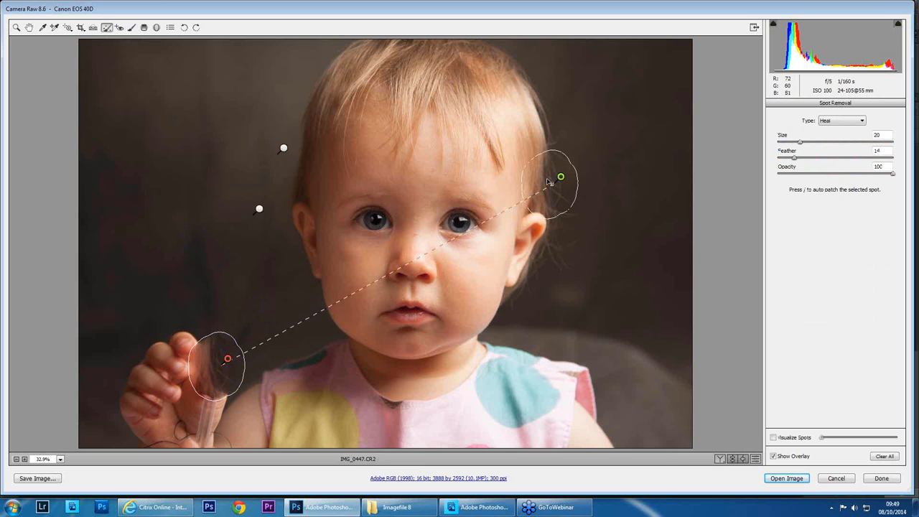
key(slash)
mouse_move(242, 180)
mouse_down()
mouse_move(158, 184)
mouse_move(166, 186)
mouse_move(155, 210)
mouse_move(183, 241)
mouse_move(166, 275)
mouse_move(237, 298)
mouse_move(211, 271)
mouse_up()
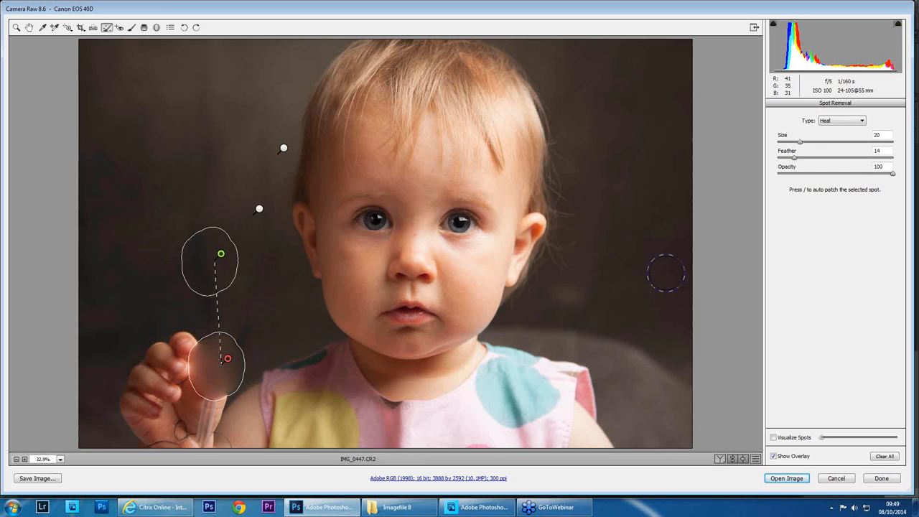
click(843, 121)
click(835, 136)
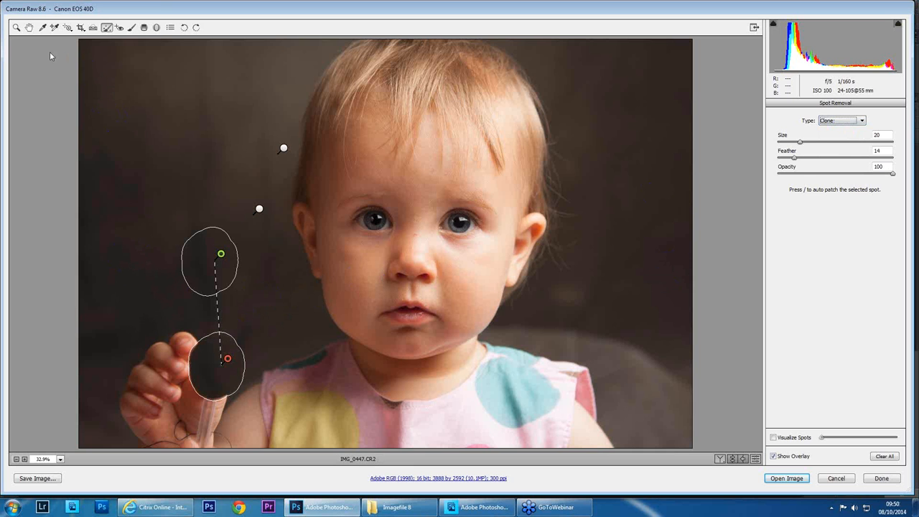
click(16, 27)
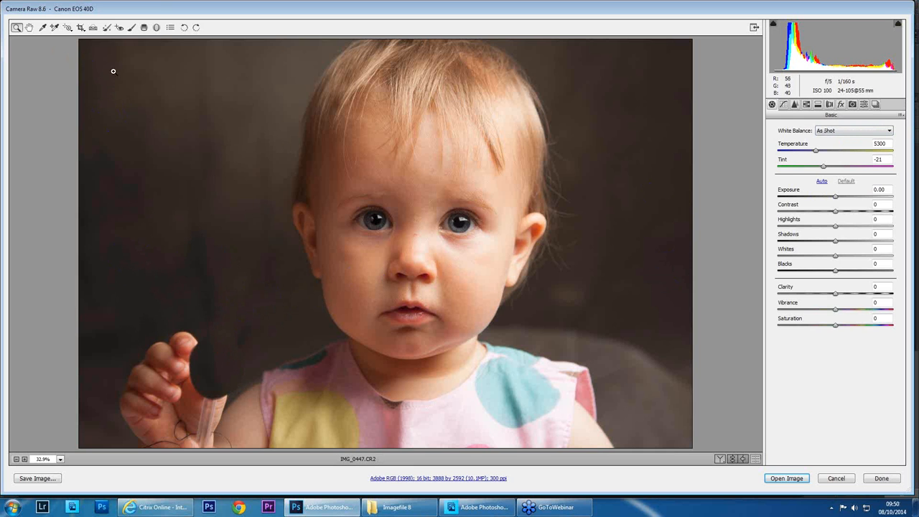
Heal the background seam just above the cloned spot, using the Heal type, and check the retouched area without overlays
click(106, 28)
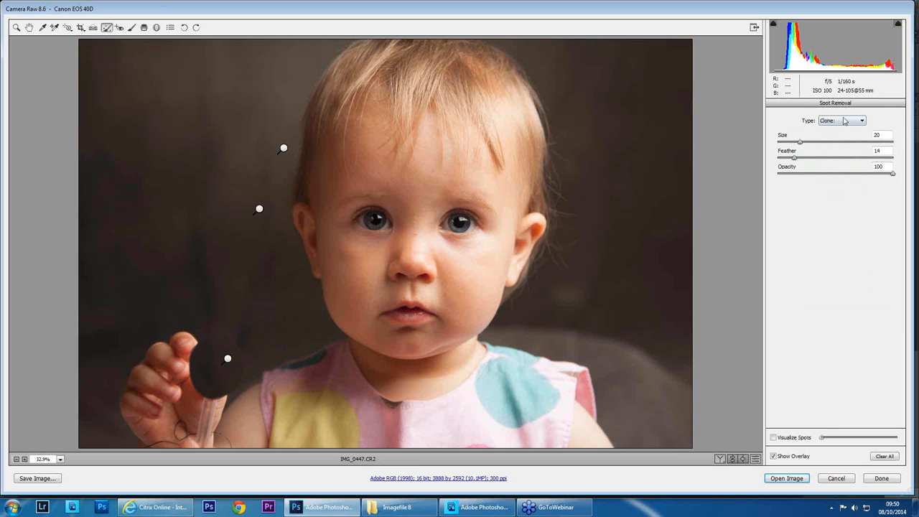
click(844, 121)
click(835, 129)
drag(243, 356, 220, 329)
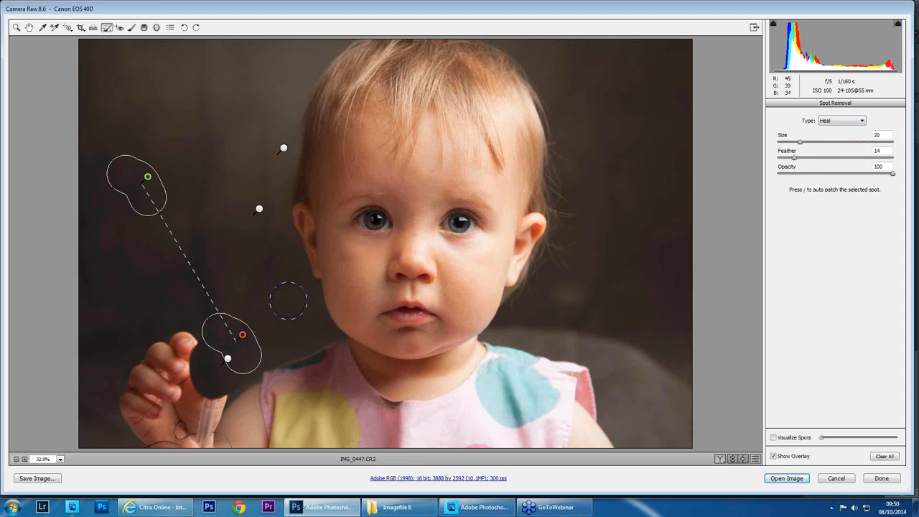
click(29, 27)
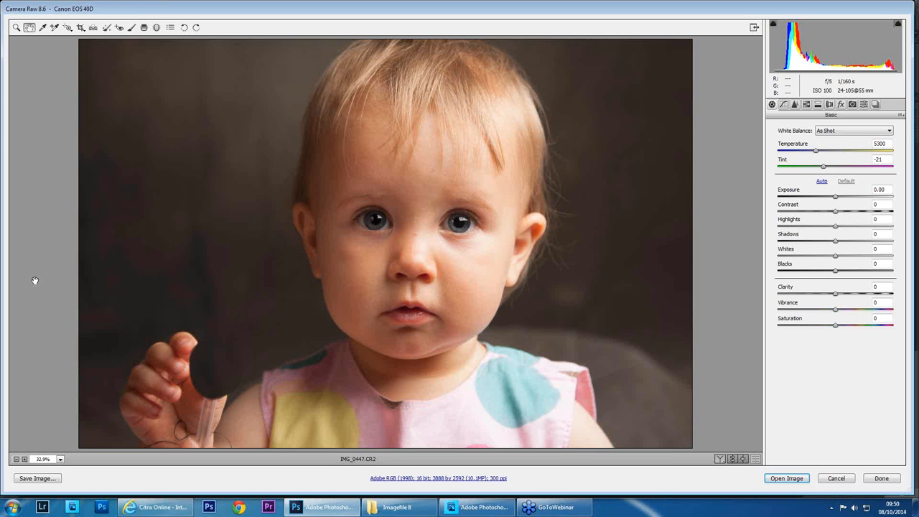
Crop the portrait tightly around the baby's face to about 3087 by 1791 pixels, excluding the raised hand and the top of the hair
click(93, 27)
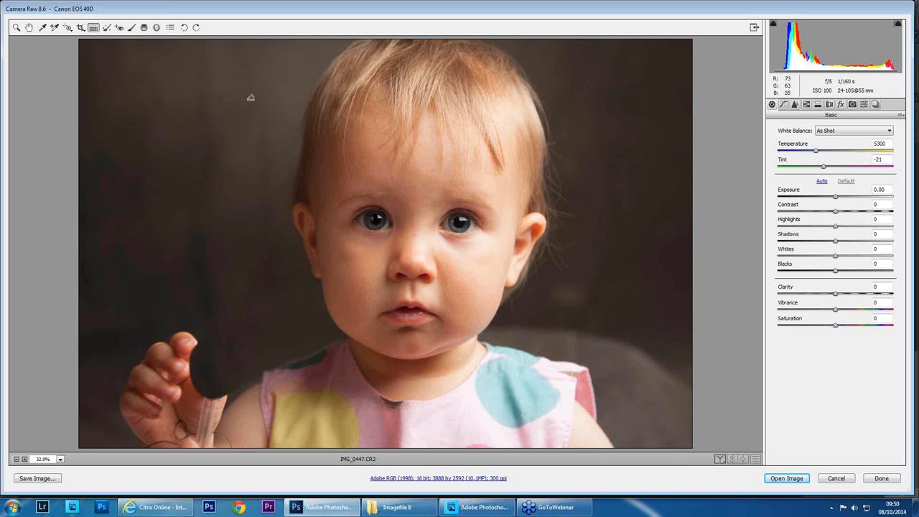
click(81, 27)
drag(191, 82, 704, 408)
drag(191, 245, 205, 246)
drag(444, 409, 448, 392)
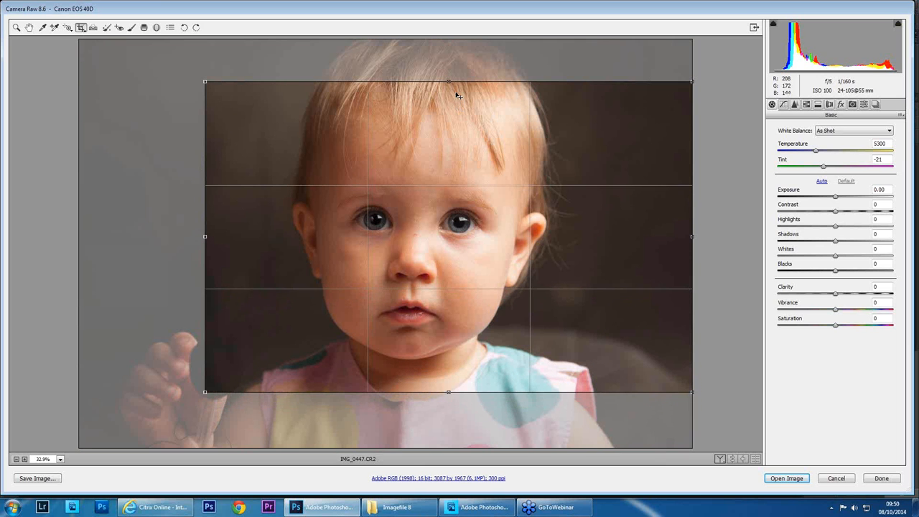
drag(451, 81, 448, 109)
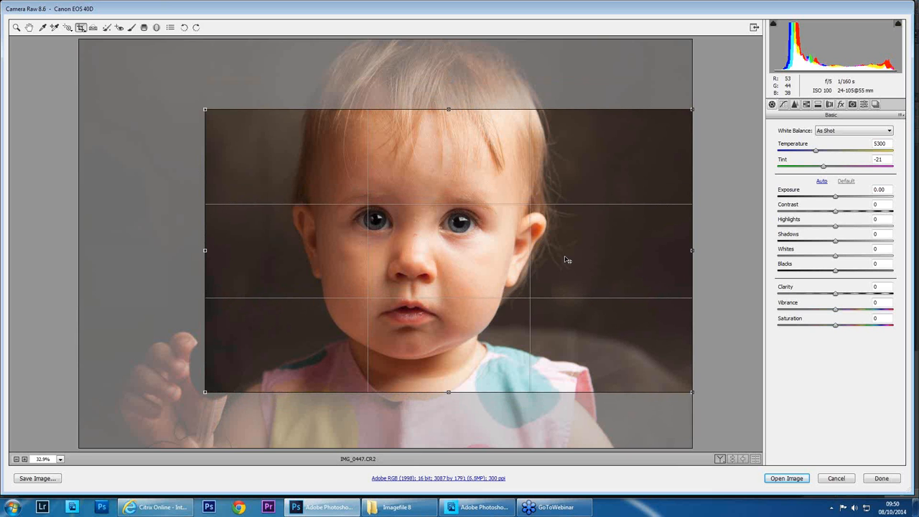
key(z)
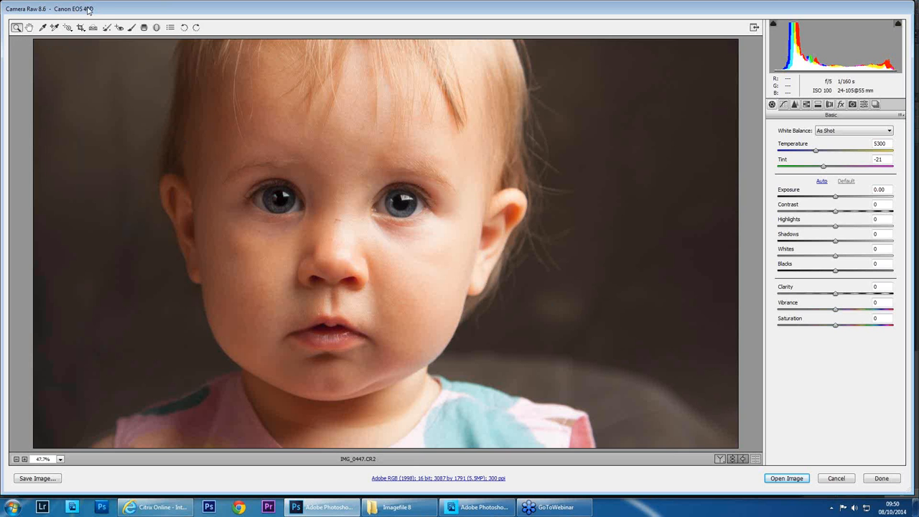
Set the portrait's white balance by sampling the white of the baby's eye, and soften the skin with a Clarity of -43
double_click(22, 30)
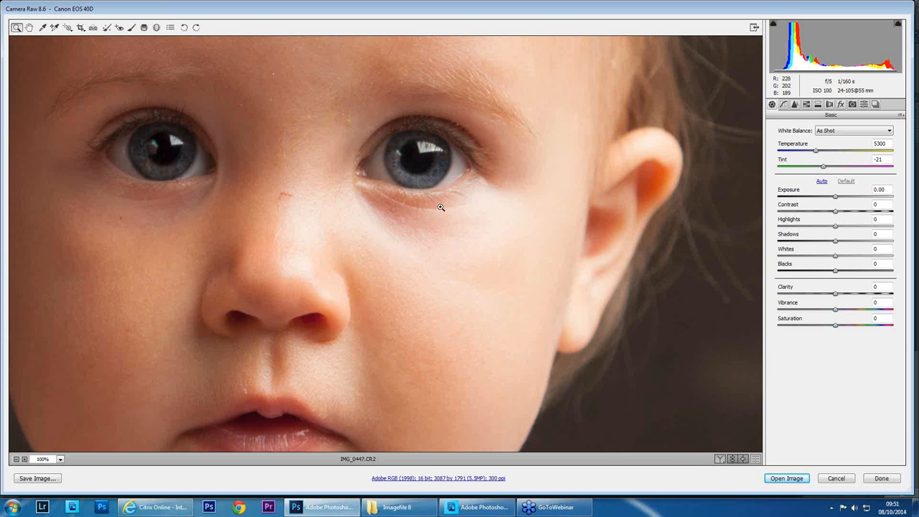
double_click(28, 27)
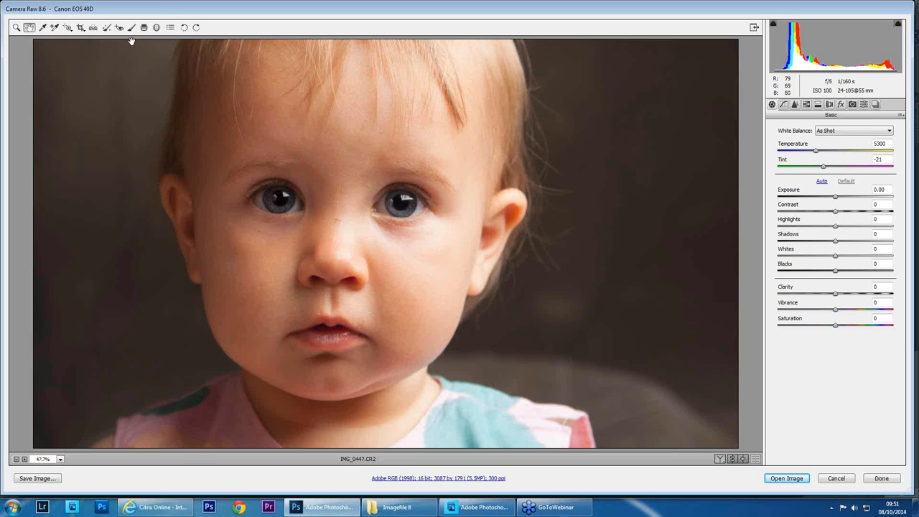
click(42, 27)
click(423, 204)
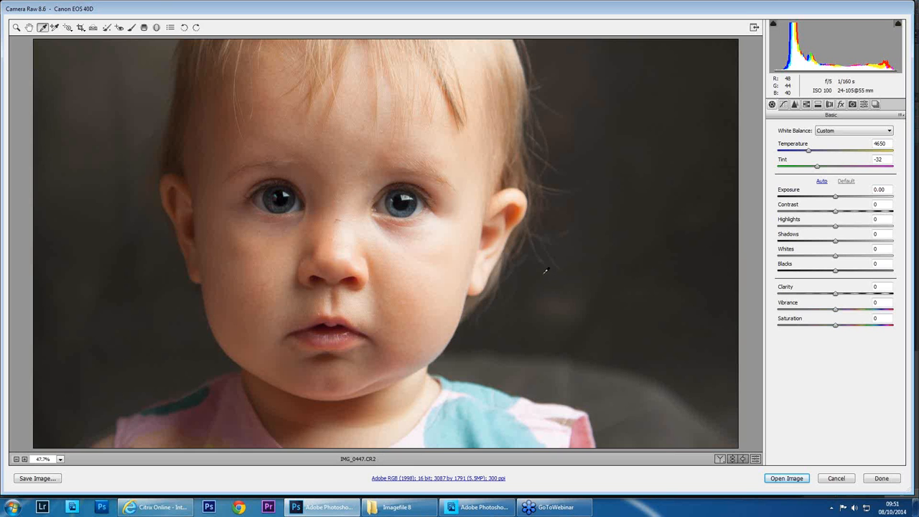
click(836, 295)
drag(836, 295, 813, 293)
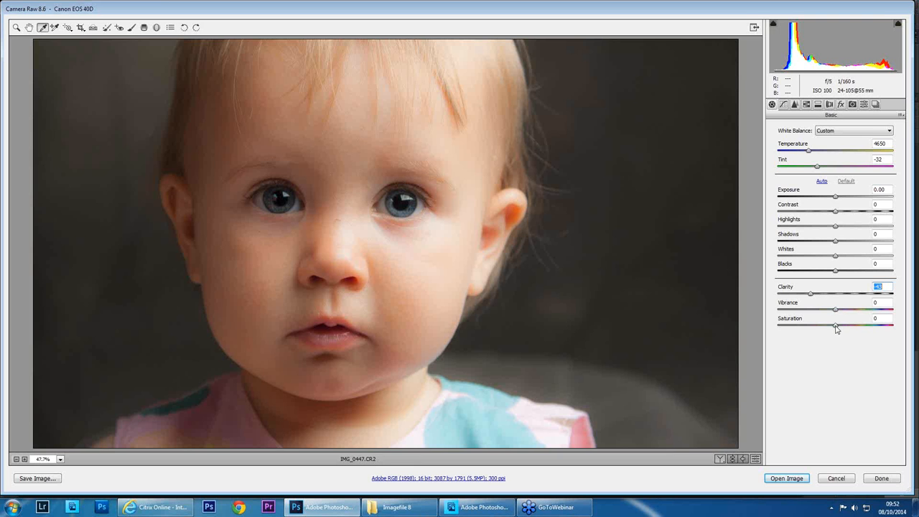
Try a black-and-white look on the portrait with a Saturation of -100 and increased Contrast, restoring both to 0
click(835, 327)
drag(834, 326, 779, 327)
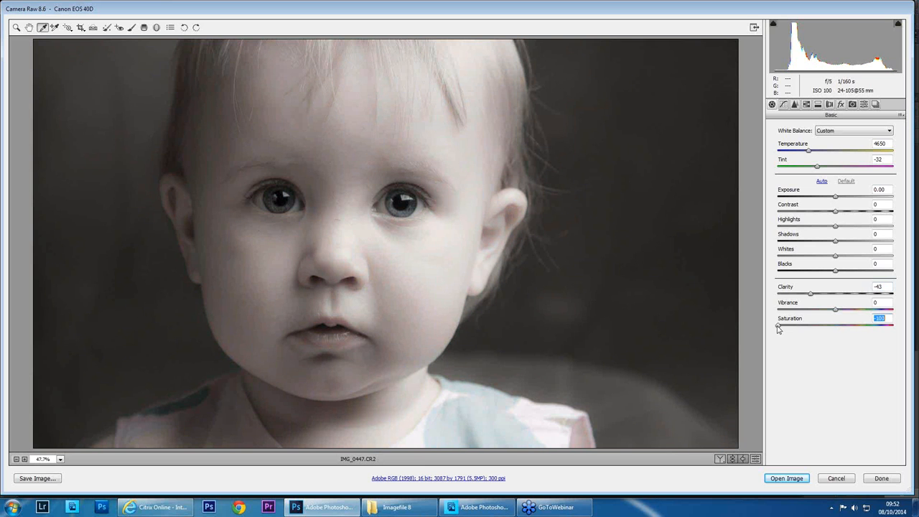
drag(836, 212, 862, 215)
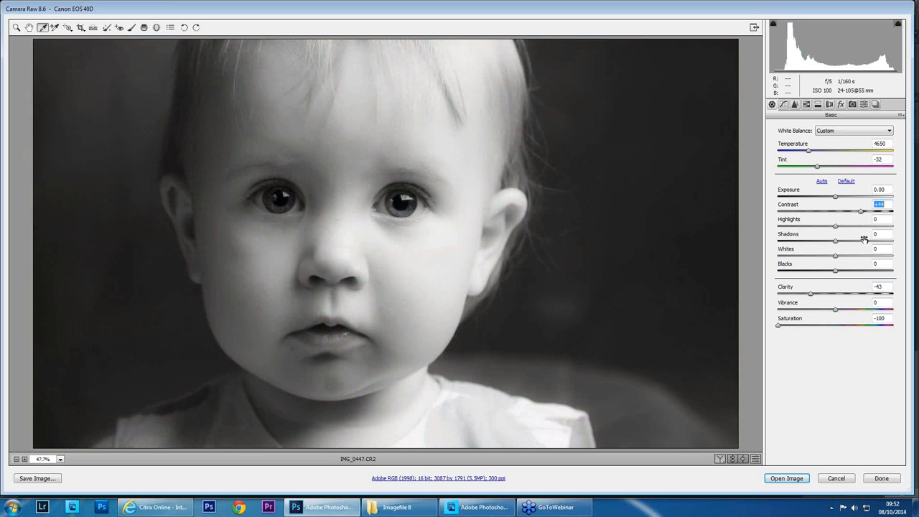
key(ctrl+r)
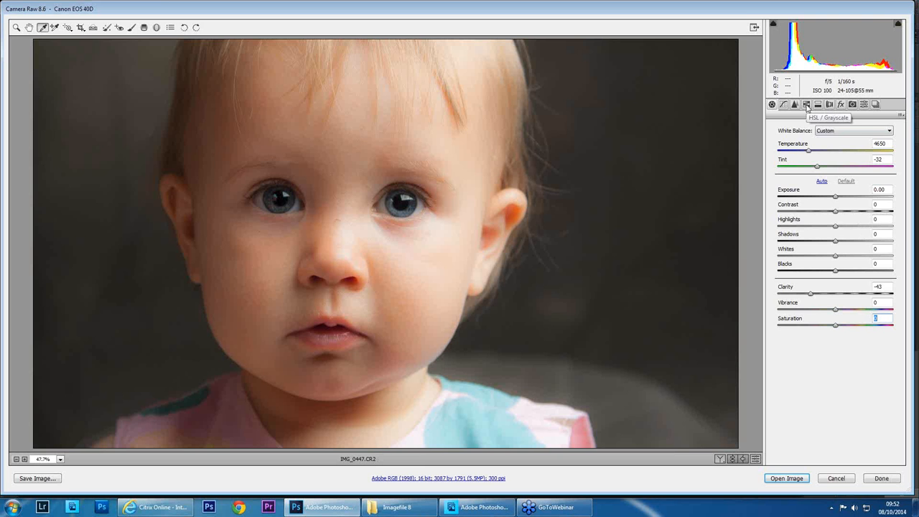
Convert the baby portrait to grayscale and brighten the skin by setting Oranges to +47 in the grayscale mix
click(807, 105)
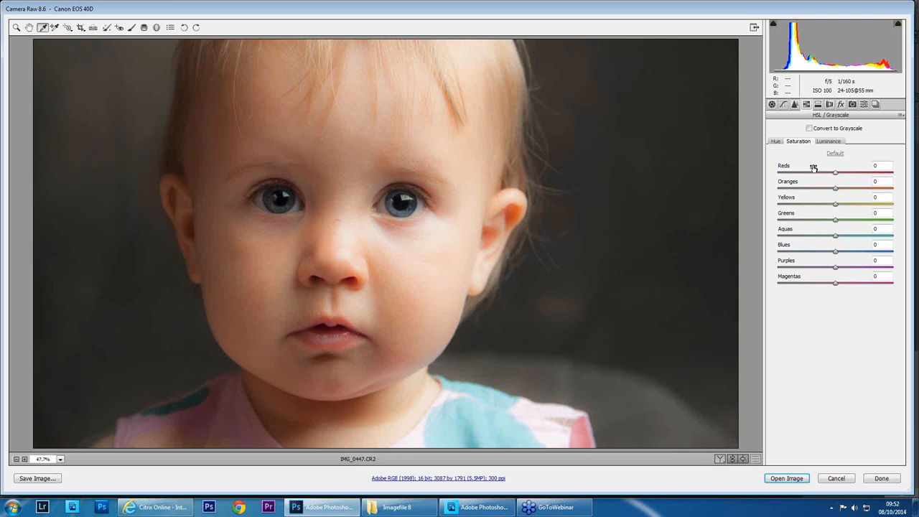
click(810, 129)
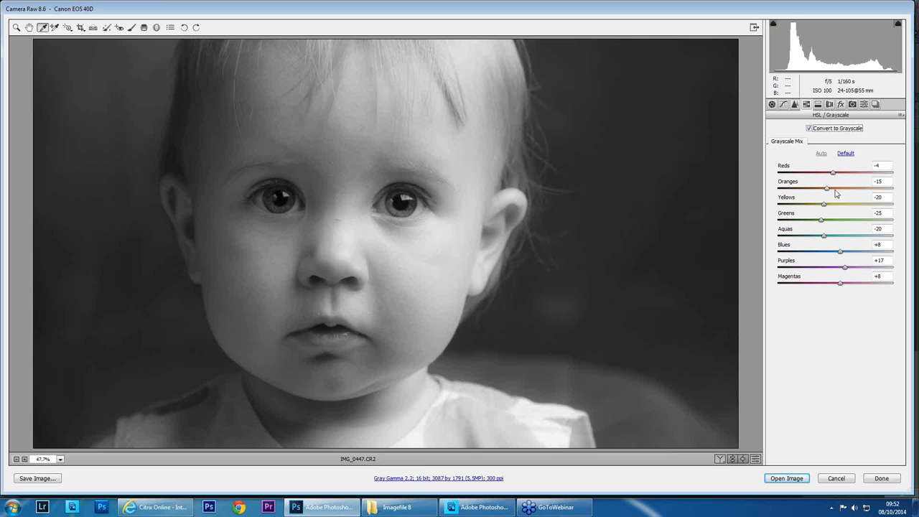
drag(829, 189, 862, 195)
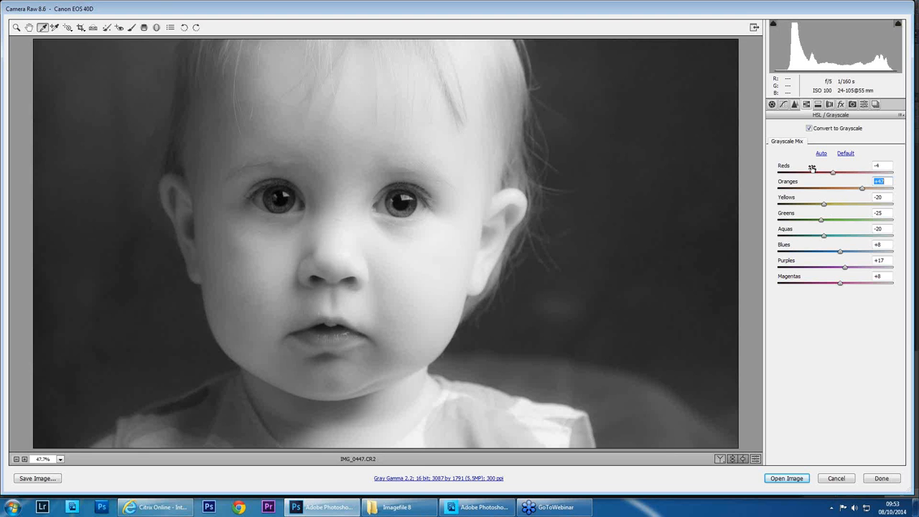
Tone the grayscale portrait with Contrast -21, Whites +11 and slightly lower Blacks, and close it without keeping the edits
click(773, 105)
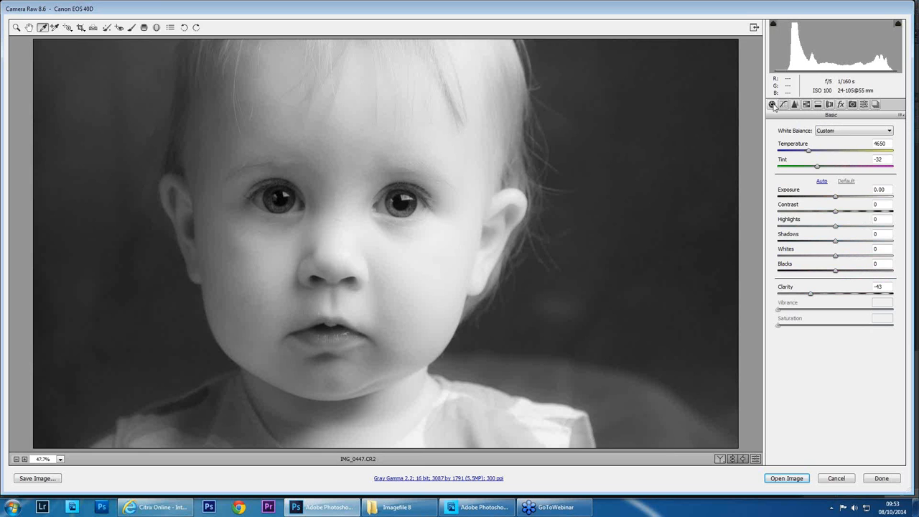
click(834, 212)
drag(833, 212, 822, 213)
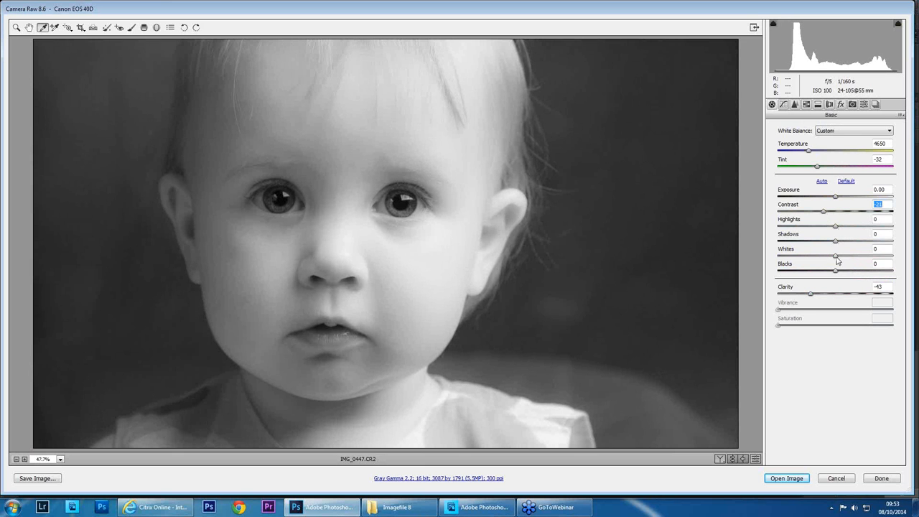
mouse_move(836, 257)
mouse_down()
mouse_move(844, 257)
mouse_move(831, 271)
mouse_up()
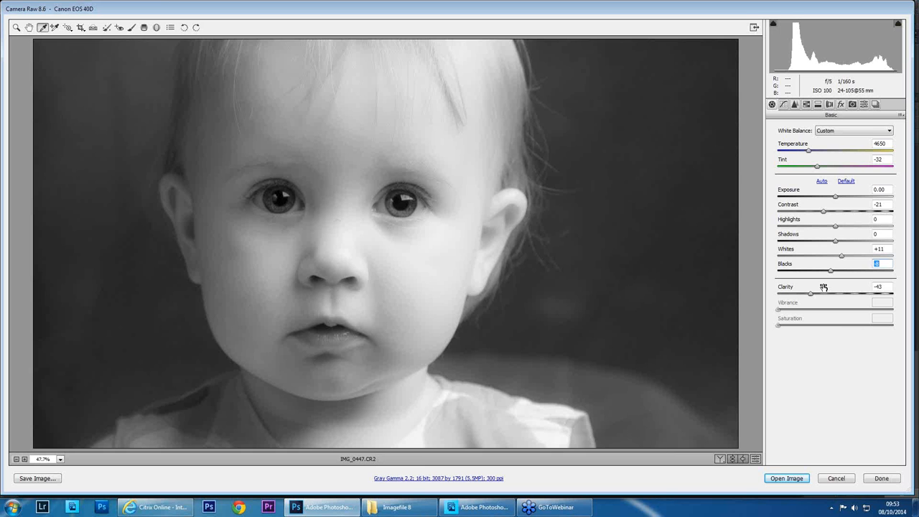
click(844, 480)
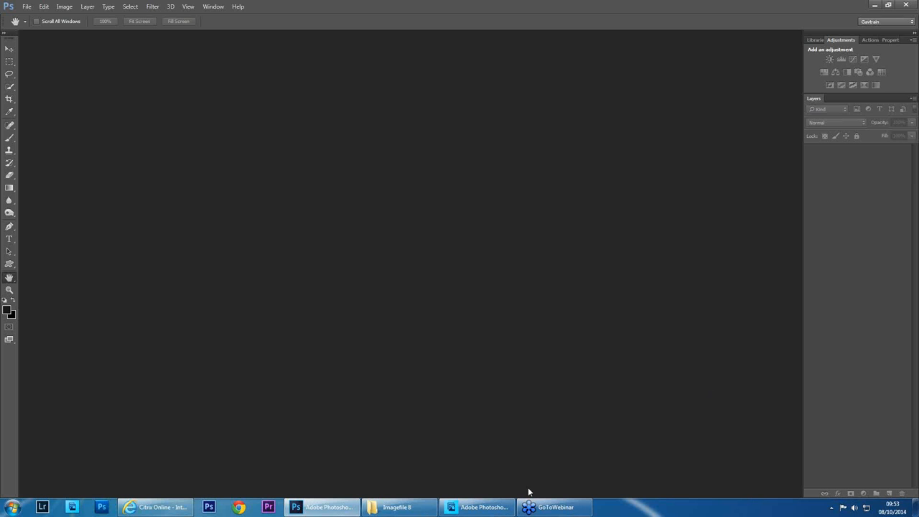
Open the motocross photo IMG_0541.jpg from the Imagefile 8 folder in Photoshop Elements
click(399, 507)
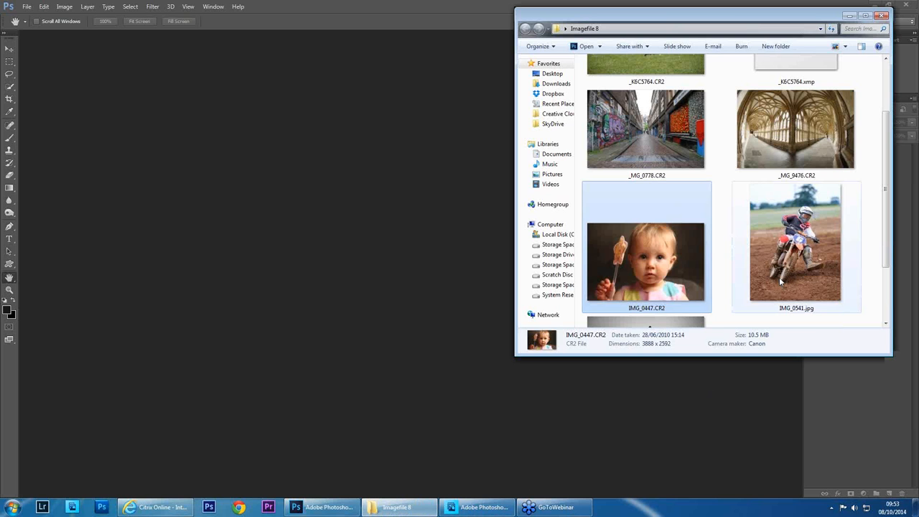
click(781, 282)
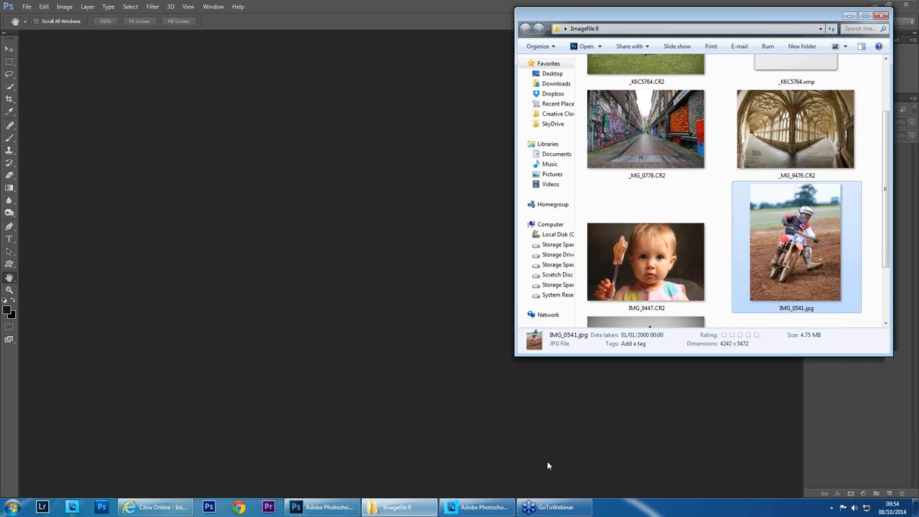
click(492, 510)
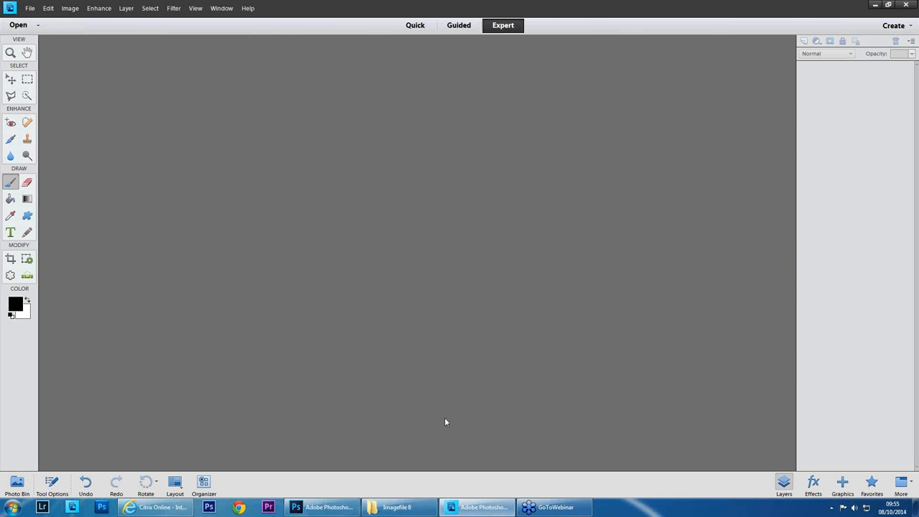
click(397, 507)
drag(790, 230, 336, 172)
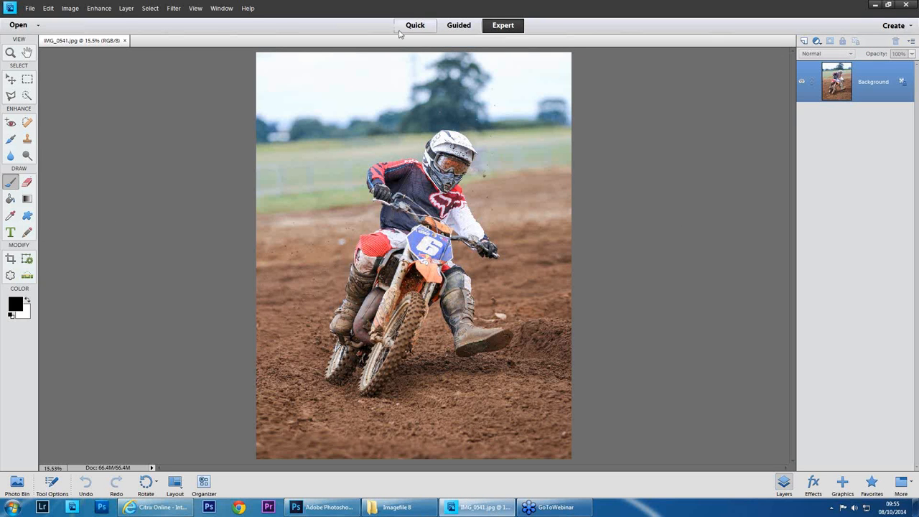
Start the Out Of Bounds guided edit on the motocross photo, with the photo bin hidden
click(460, 29)
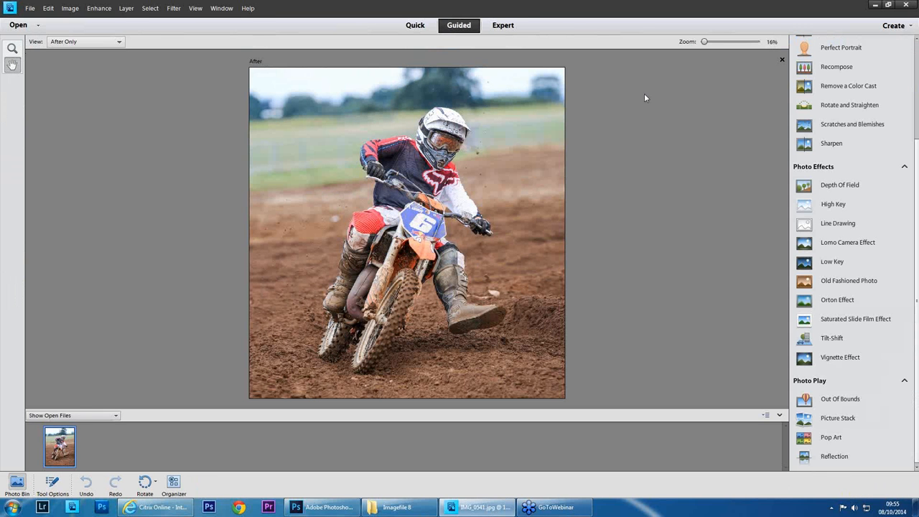
drag(916, 152, 913, 56)
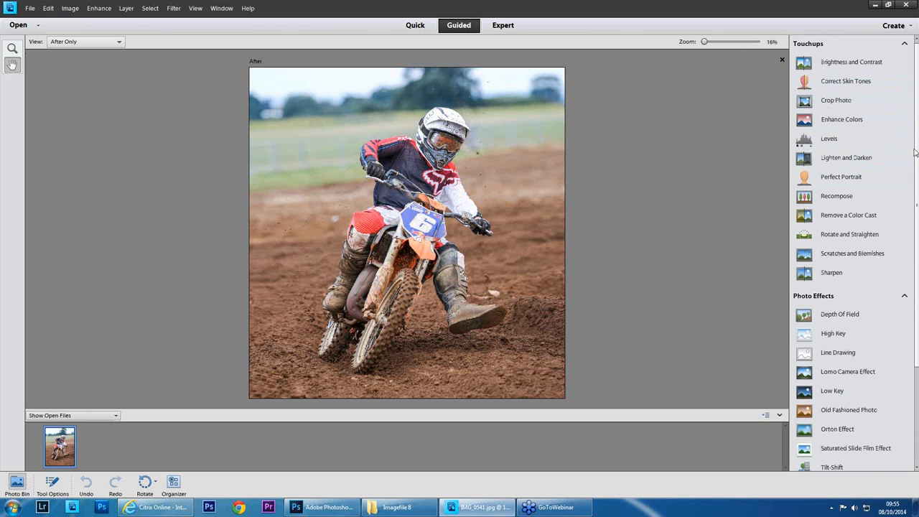
drag(916, 152, 916, 250)
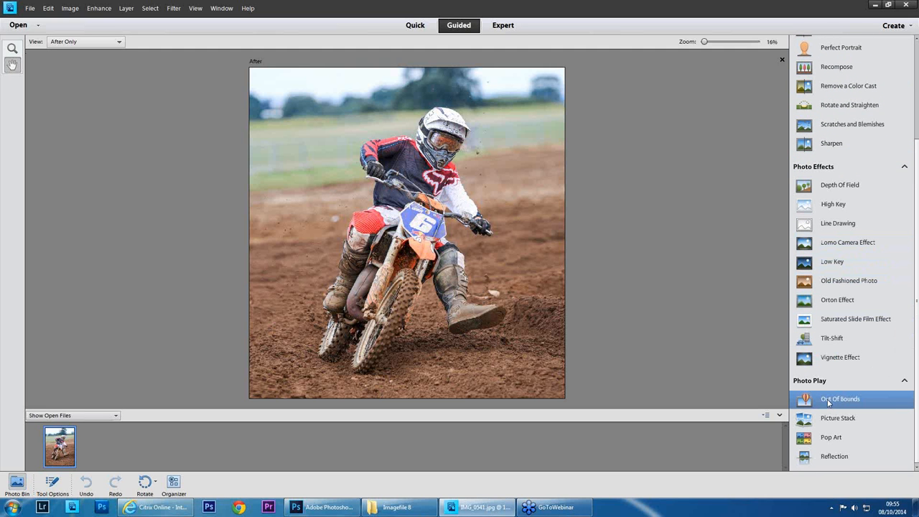
click(780, 415)
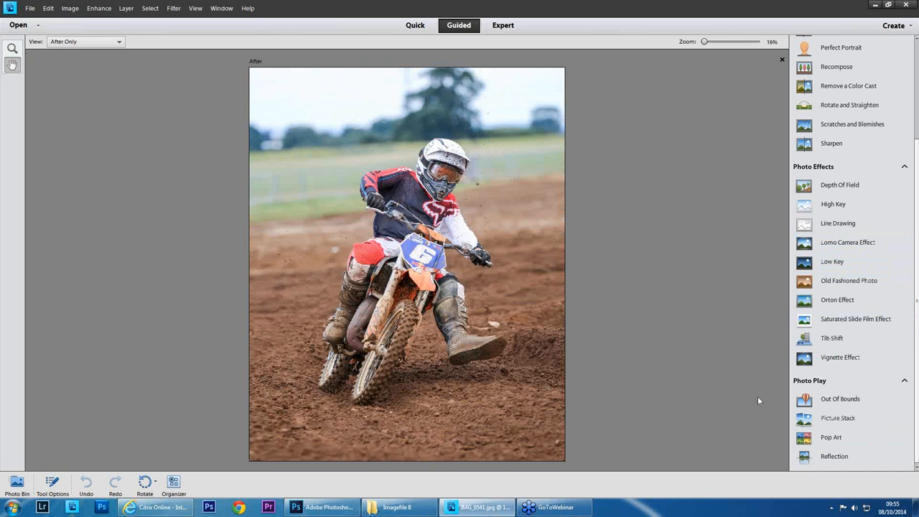
click(835, 402)
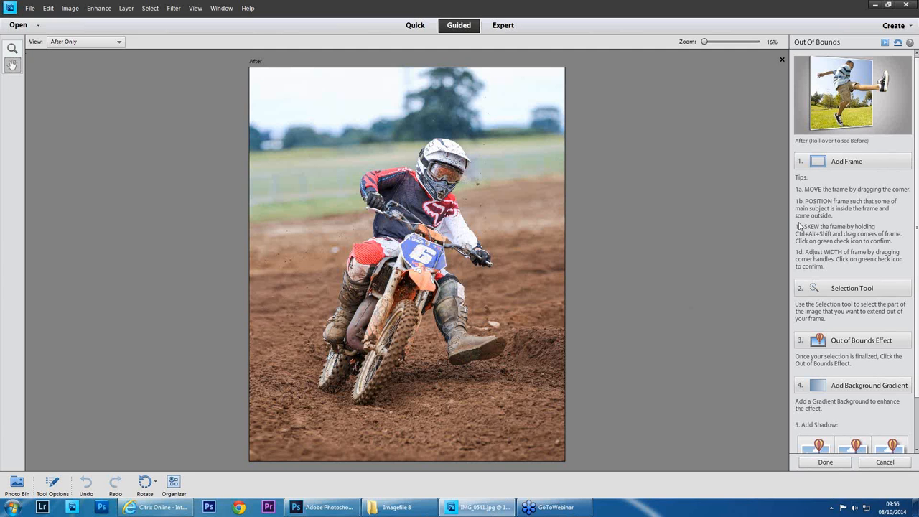
Add a frame and resize it to a wide rectangle around the bike's wheels and the rider's lower legs
click(834, 164)
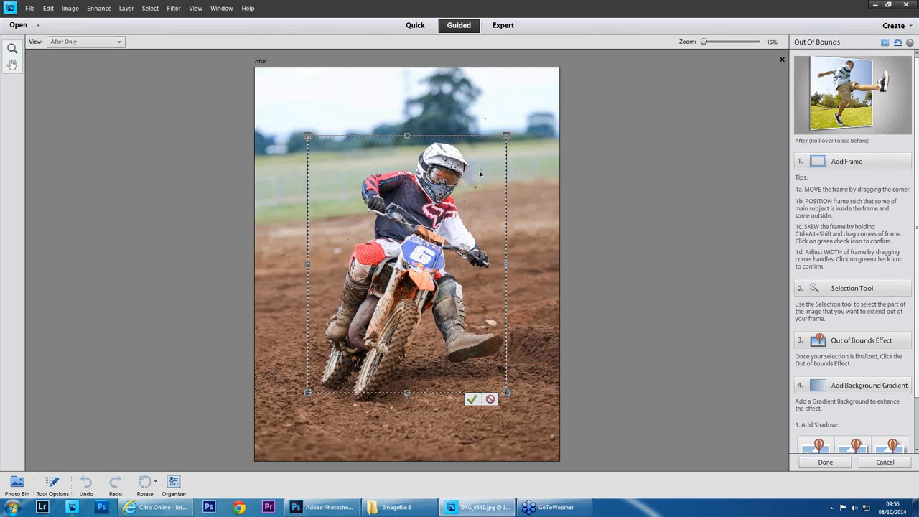
drag(407, 137, 407, 296)
drag(506, 345, 530, 344)
drag(307, 345, 275, 345)
drag(402, 394, 402, 436)
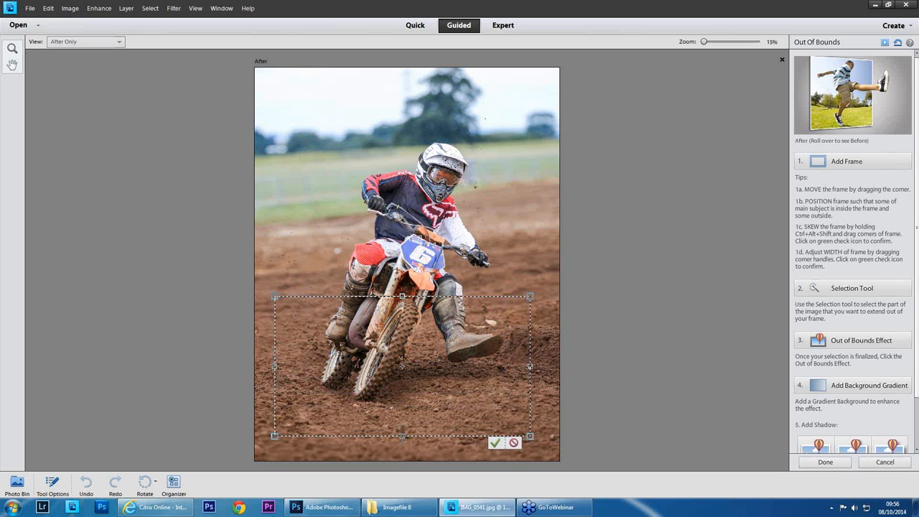
drag(530, 377, 538, 377)
drag(275, 387, 270, 367)
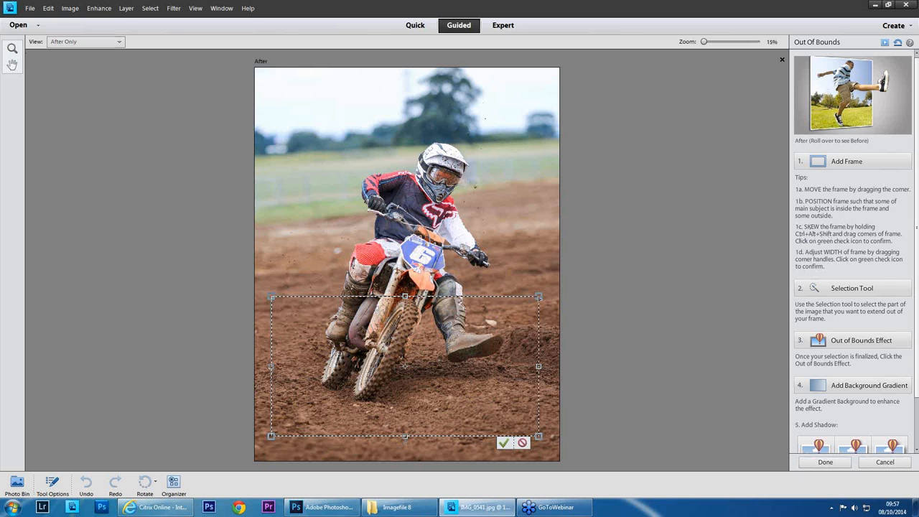
Skew the frame into a perspective trapezoid with a narrower upper edge and a slightly widened base, and apply it
drag(539, 298, 498, 296)
drag(538, 438, 544, 439)
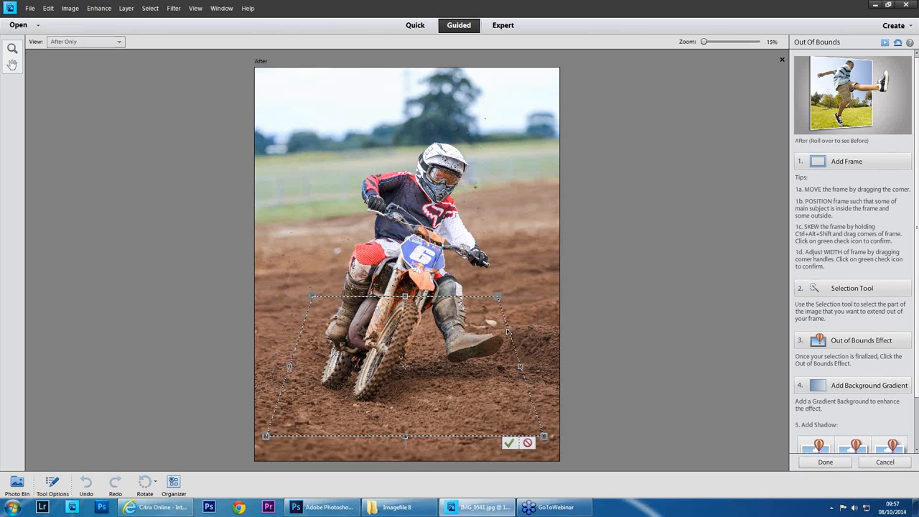
drag(498, 299, 496, 296)
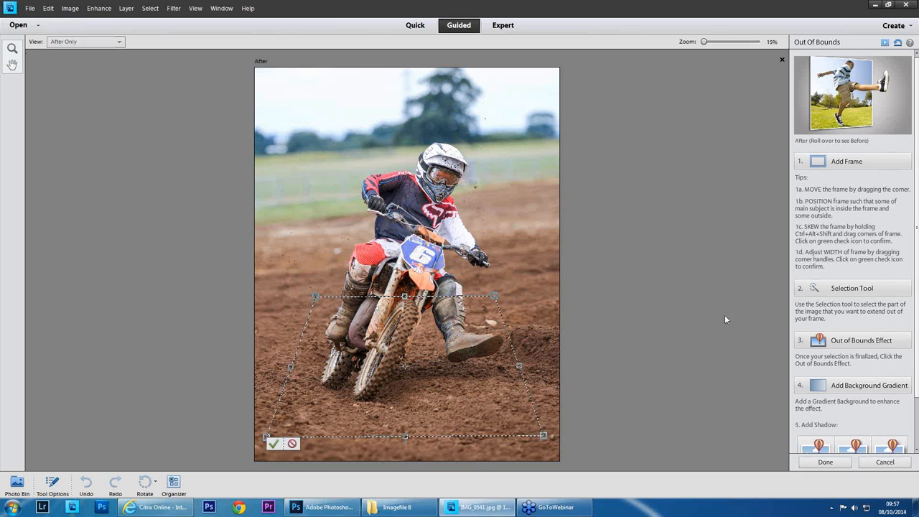
click(274, 444)
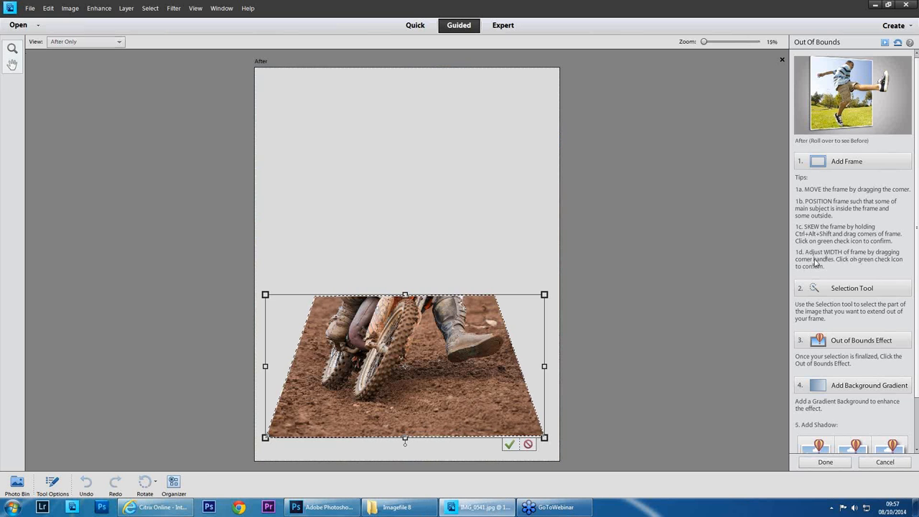
Extend the frame's outer edges slightly on all sides to make a thin border, thicker along the base, and apply it
drag(405, 294, 405, 290)
drag(545, 364, 547, 364)
drag(406, 438, 407, 444)
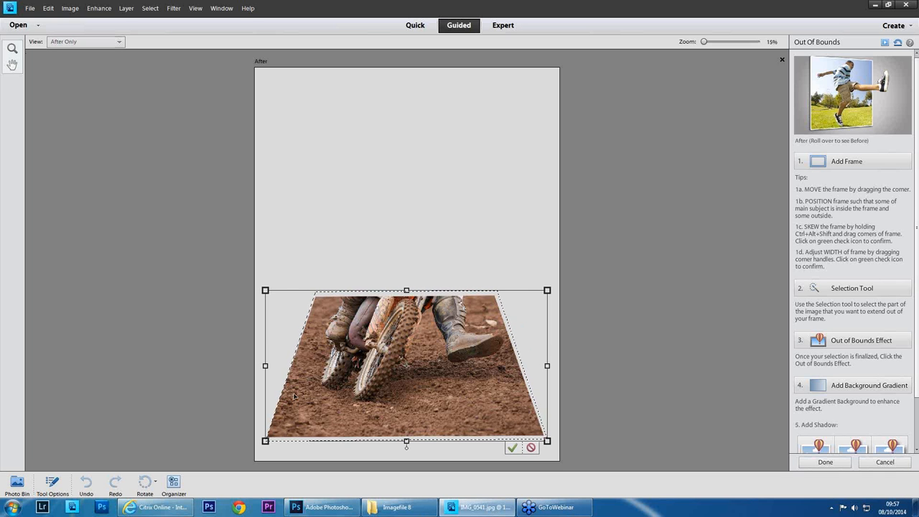
drag(265, 366, 262, 365)
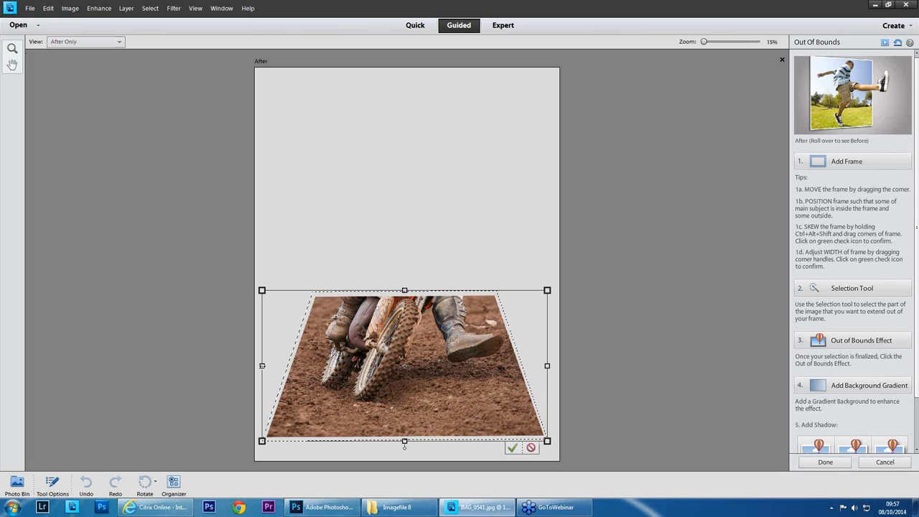
drag(405, 291, 405, 293)
drag(404, 441, 405, 443)
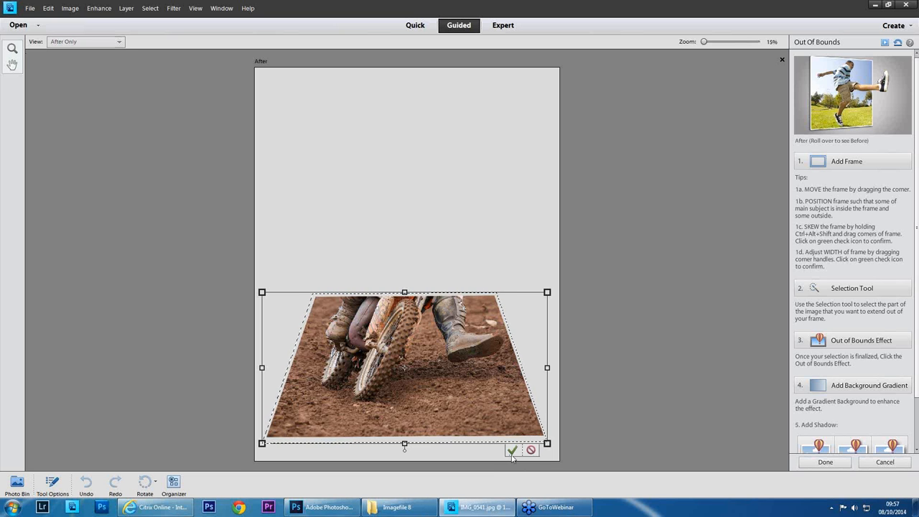
click(512, 451)
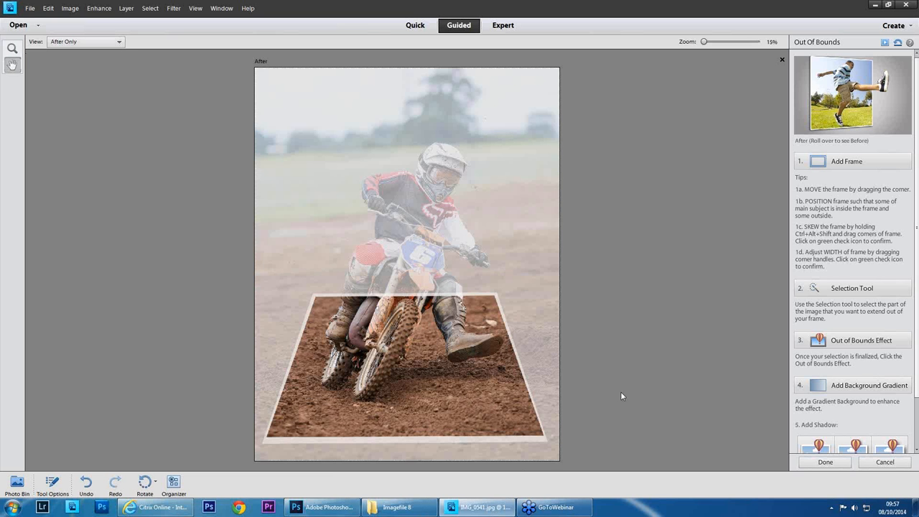
Select the rider's legs and the middle of the bike using the Selection Tool with a 100 px brush
click(844, 289)
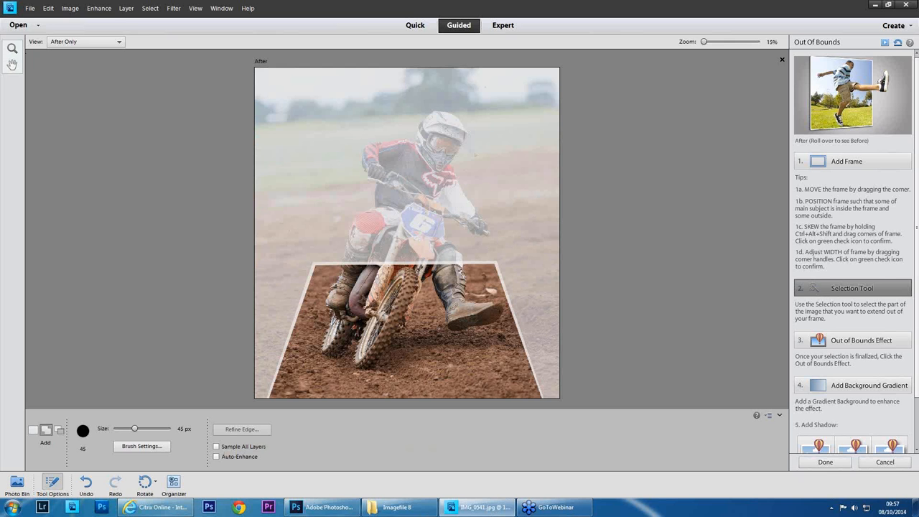
scroll(418, 269, up, 6)
key(])
key(])
key(])
key(])
key(])
key(])
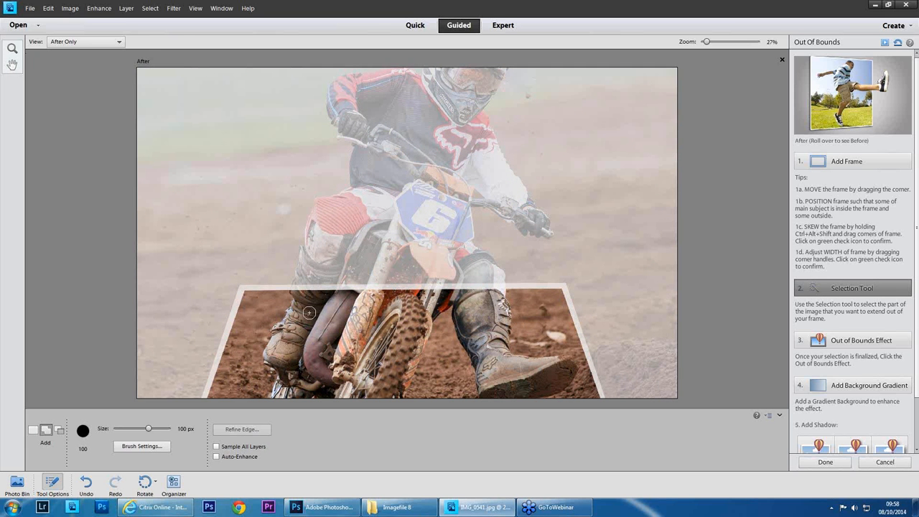
mouse_move(311, 313)
mouse_down()
mouse_move(352, 239)
mouse_move(339, 230)
mouse_up()
mouse_move(315, 269)
mouse_down()
mouse_move(362, 311)
mouse_move(356, 284)
mouse_move(346, 293)
mouse_move(411, 252)
mouse_move(461, 272)
mouse_move(432, 289)
mouse_move(493, 280)
mouse_move(488, 314)
mouse_up()
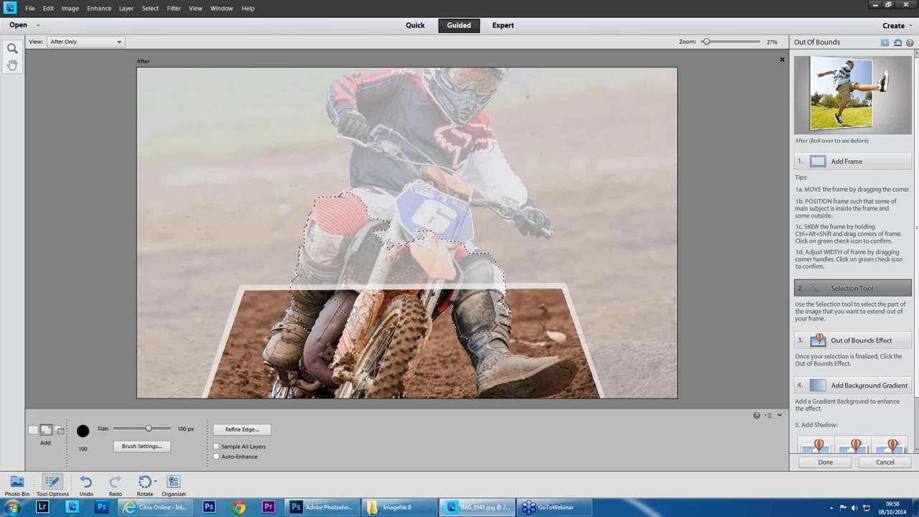
Extend the selection over the number plate, the rider's torso and the white-sleeved arm down to its glove
mouse_move(466, 266)
mouse_down()
mouse_move(439, 204)
mouse_move(403, 228)
mouse_move(368, 215)
mouse_move(368, 172)
mouse_move(382, 136)
mouse_move(397, 122)
mouse_move(443, 149)
mouse_move(459, 195)
mouse_up()
key(space)
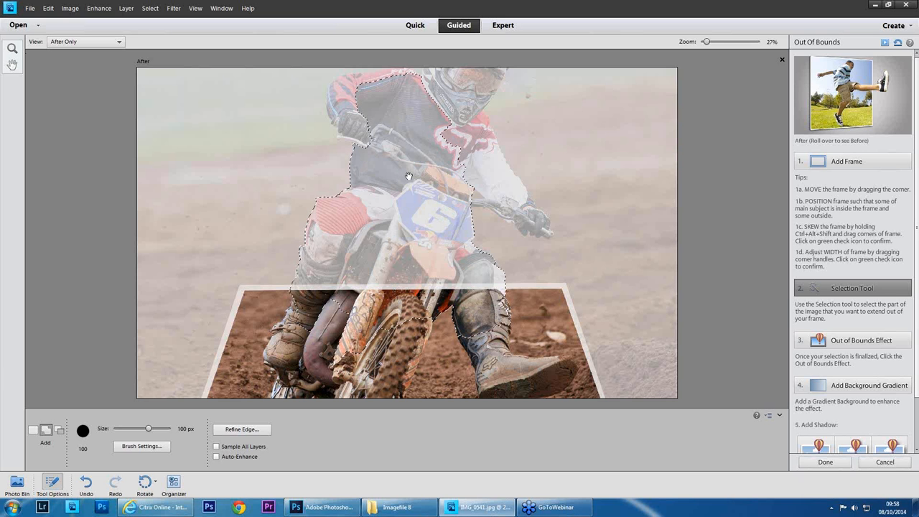
mouse_move(409, 176)
mouse_down()
mouse_move(398, 221)
mouse_move(409, 253)
mouse_up()
mouse_move(486, 251)
mouse_down()
mouse_move(539, 304)
mouse_move(511, 291)
mouse_up()
Reduce the brush to 70 px and add the handlebar grip, helmet, red-sleeved arm and its glove to the selection
key(bracketleft)
key(bracketleft)
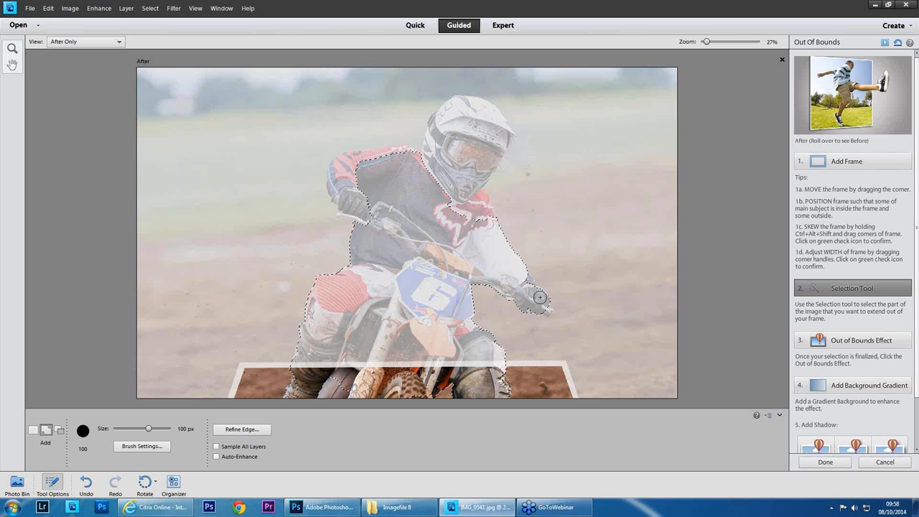
key(bracketleft)
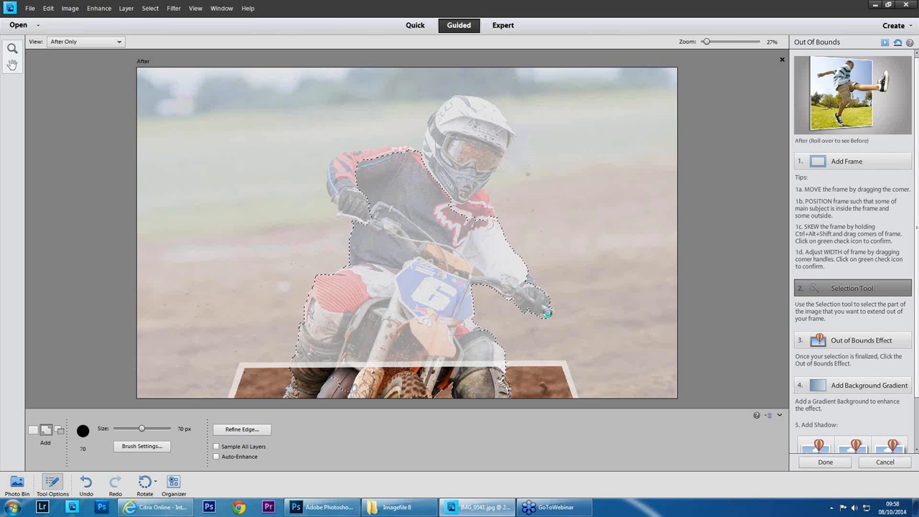
key(alt)
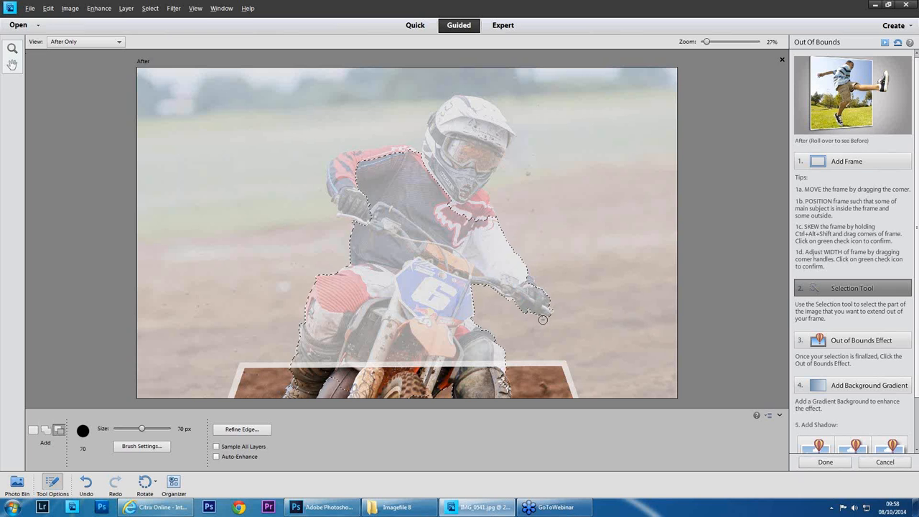
mouse_move(475, 219)
mouse_down()
mouse_move(478, 198)
mouse_move(487, 212)
mouse_move(464, 166)
mouse_move(471, 153)
mouse_move(500, 167)
mouse_move(487, 118)
mouse_move(508, 134)
mouse_move(452, 118)
mouse_move(431, 146)
mouse_move(438, 117)
mouse_move(426, 153)
mouse_move(344, 164)
mouse_move(336, 181)
mouse_move(333, 167)
mouse_move(345, 211)
mouse_up()
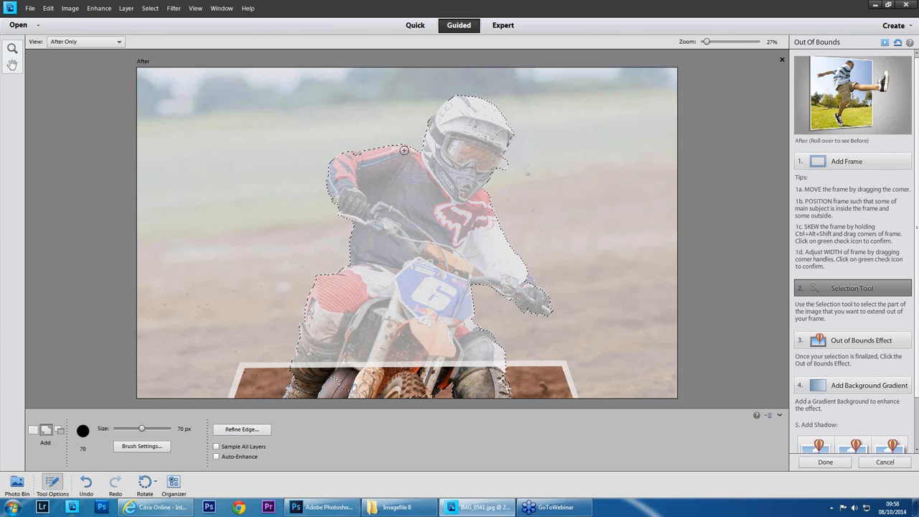
scroll(472, 287, up, 1)
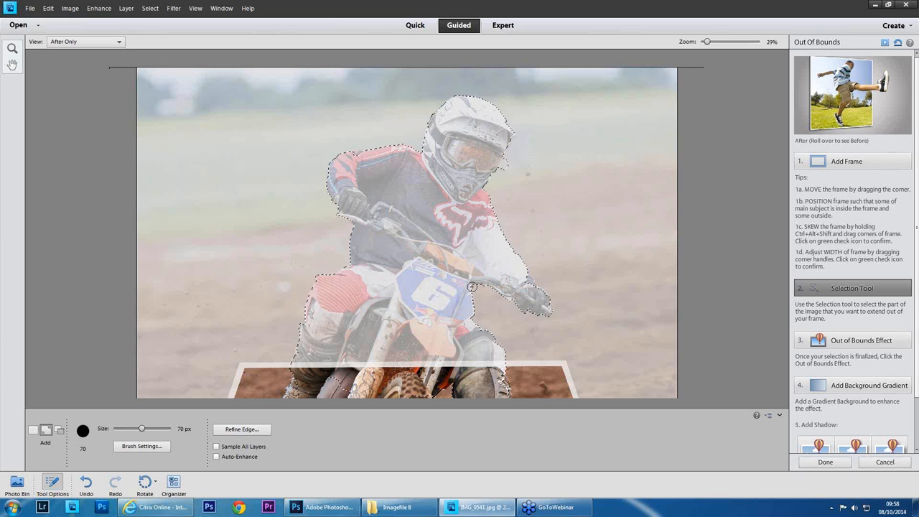
With a 60 px brush, subtract the gap between the white sleeve and handlebar from the selection and extend it along the outer edge of the rider's knee
scroll(471, 286, up, 3)
key(bracketleft)
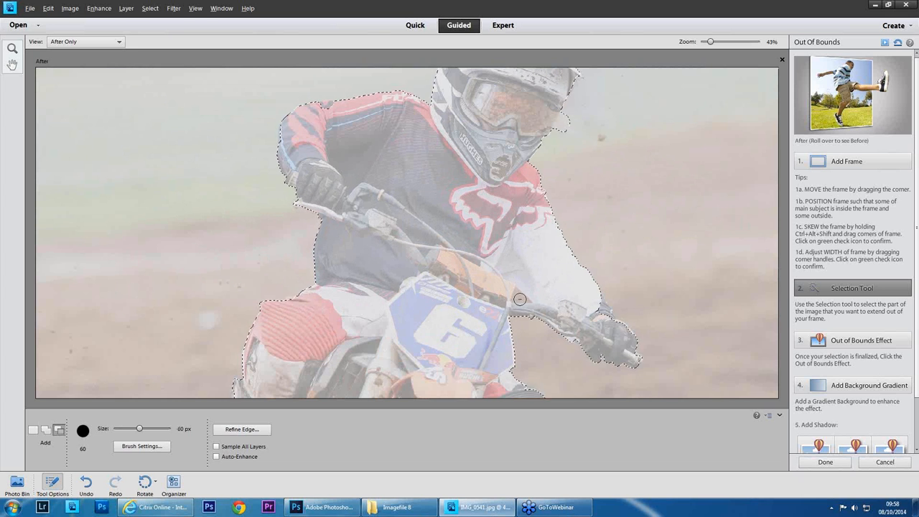
alt+click(518, 297)
key(space)
drag(462, 342, 425, 252)
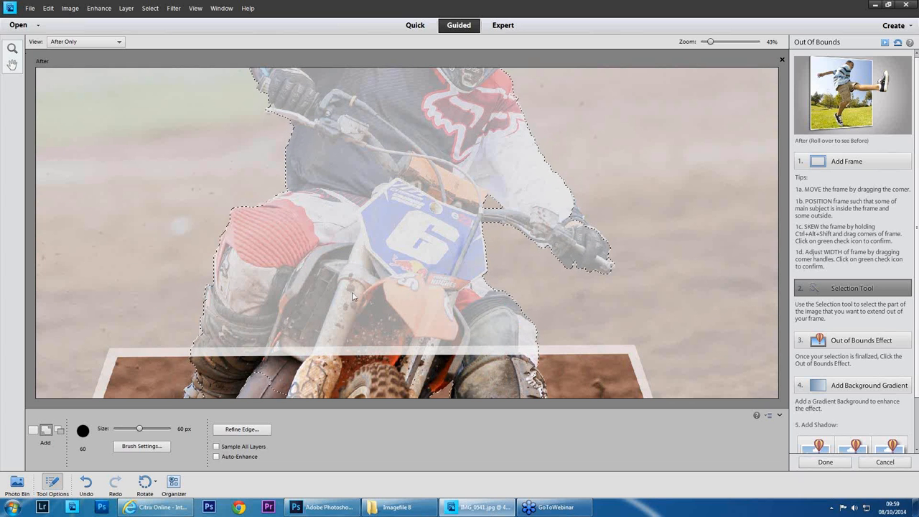
click(210, 302)
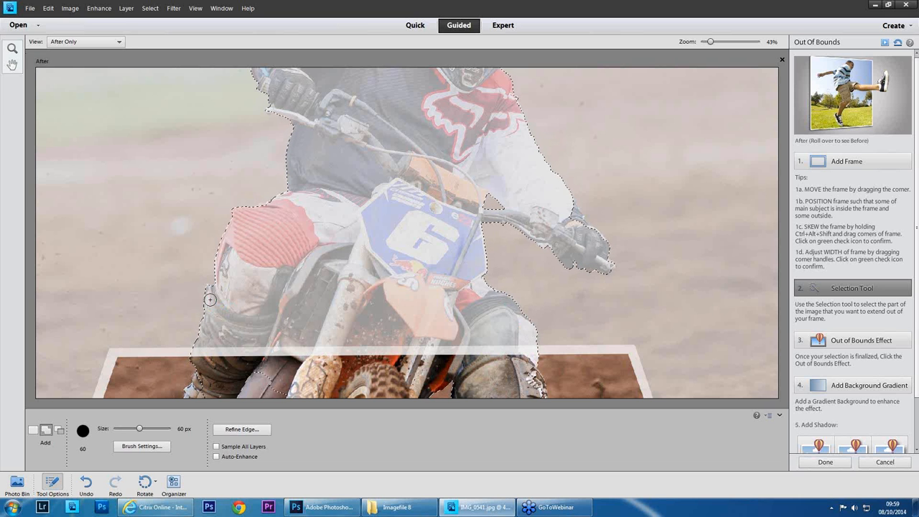
Check the completed rider selection over the whole photo and apply the Out of Bounds Effect
scroll(357, 312, down, 1)
scroll(357, 313, down, 4)
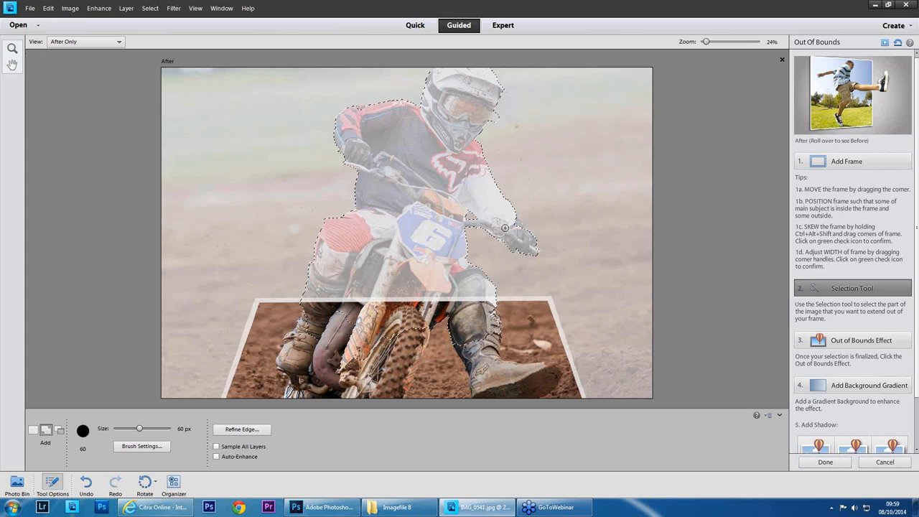
scroll(511, 235, down, 8)
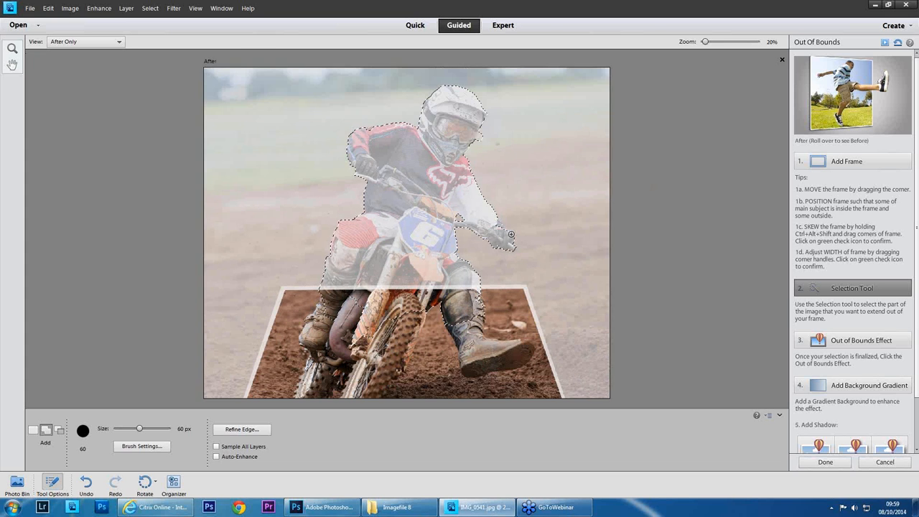
click(780, 415)
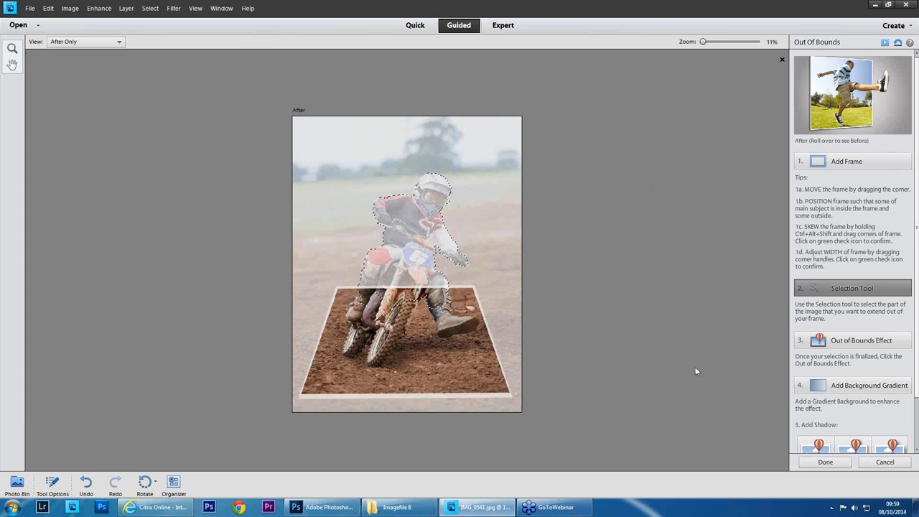
scroll(696, 371, up, 1)
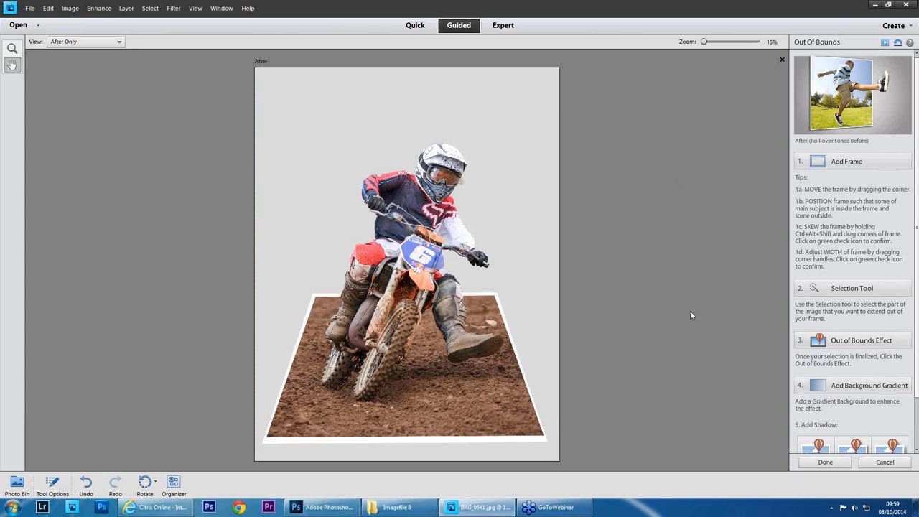
Add a background gradient layer with the Radial style, Reverse enabled and 100% scale, keeping the default gradient
click(852, 388)
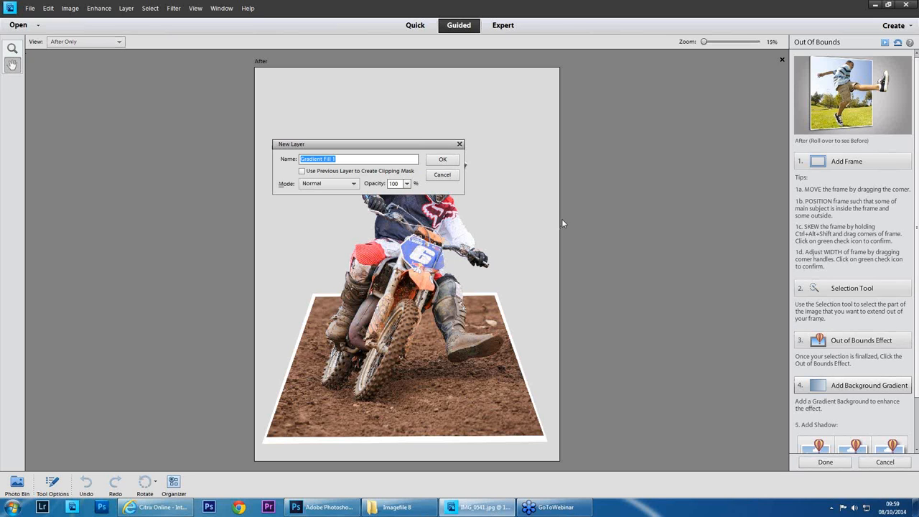
click(442, 161)
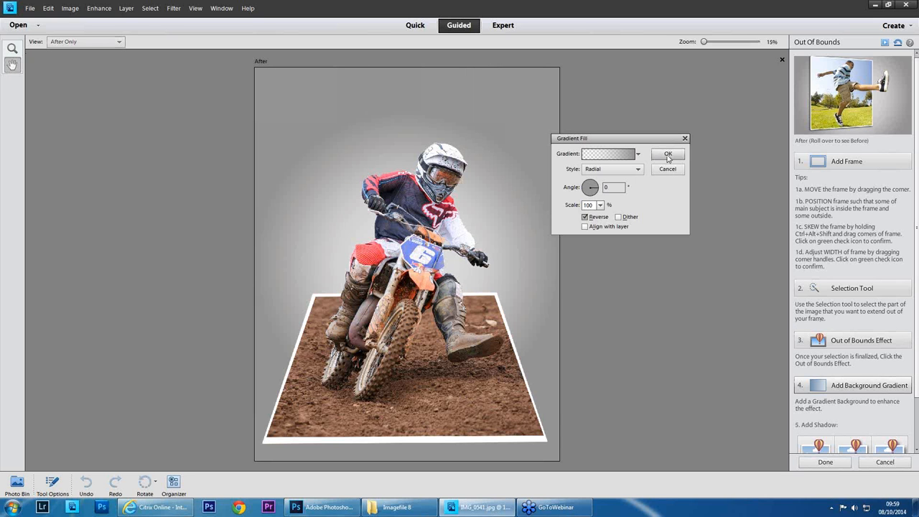
click(638, 153)
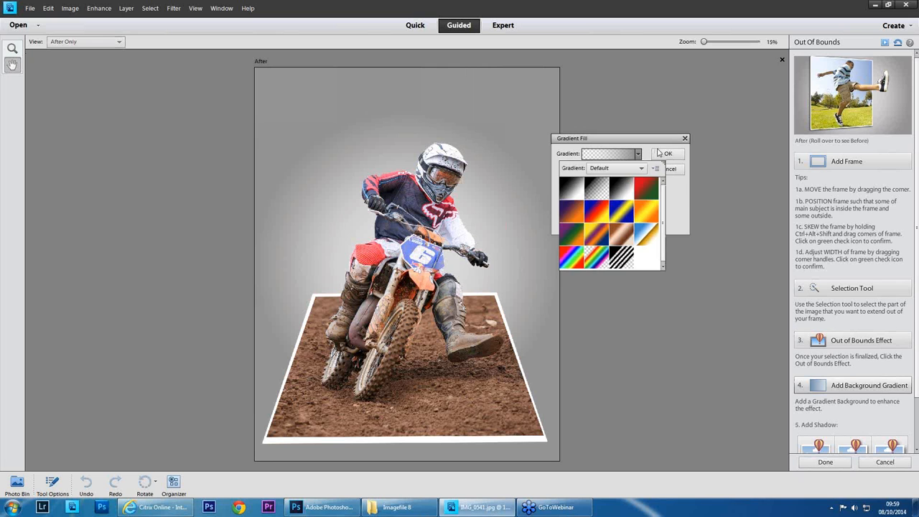
click(667, 156)
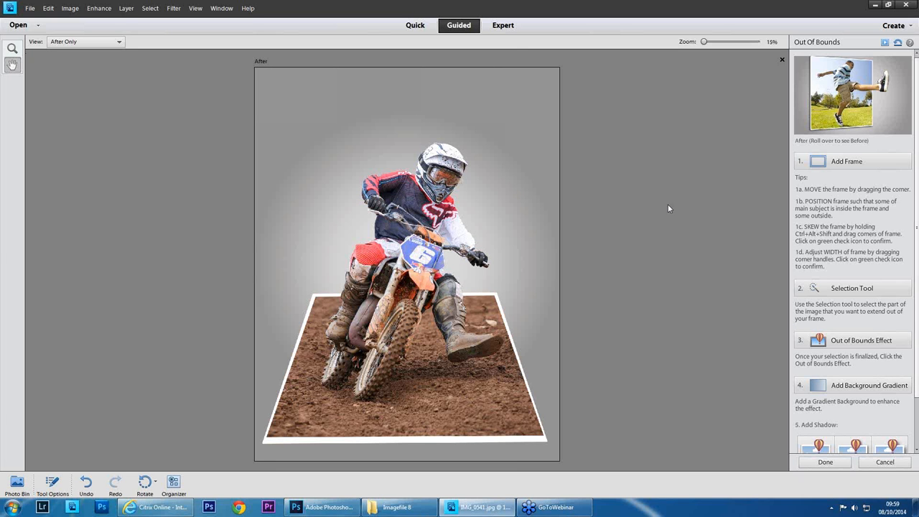
In Expert mode, crop away the empty area above the helmet and extend the canvas beyond both sides of the image
click(504, 26)
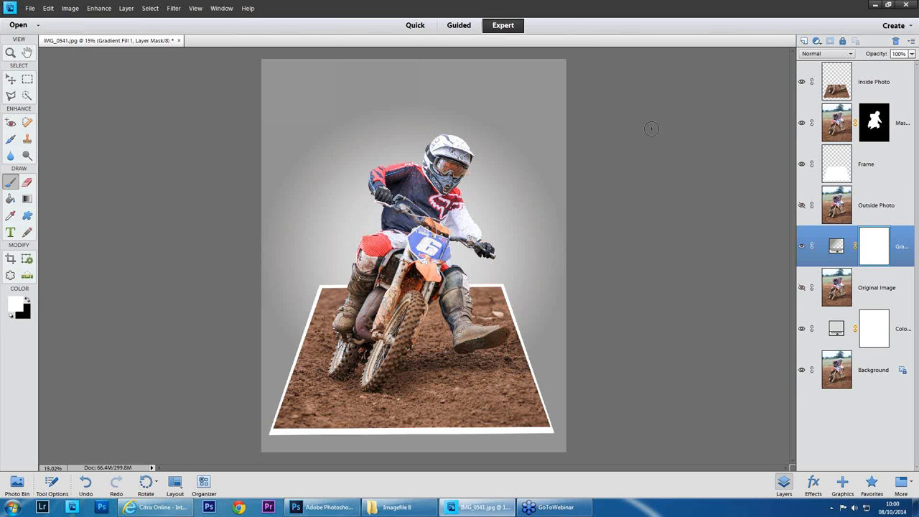
click(13, 261)
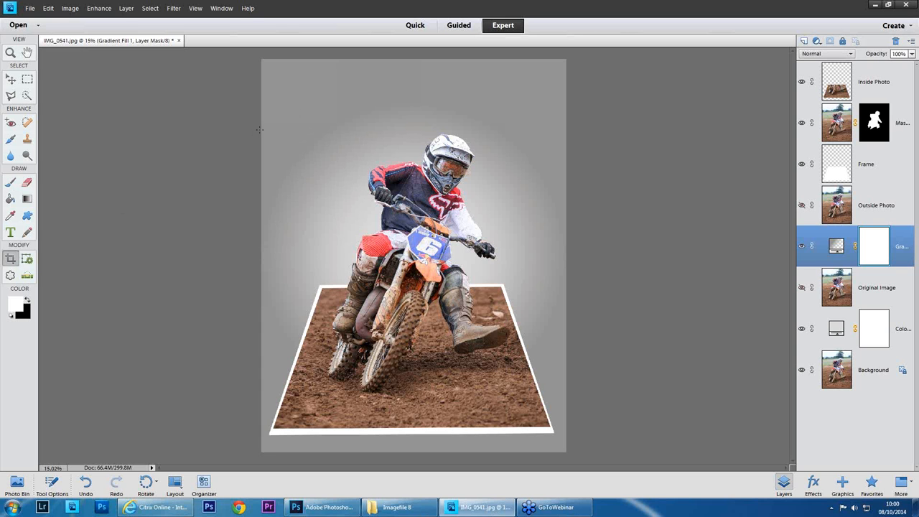
drag(577, 369, 572, 459)
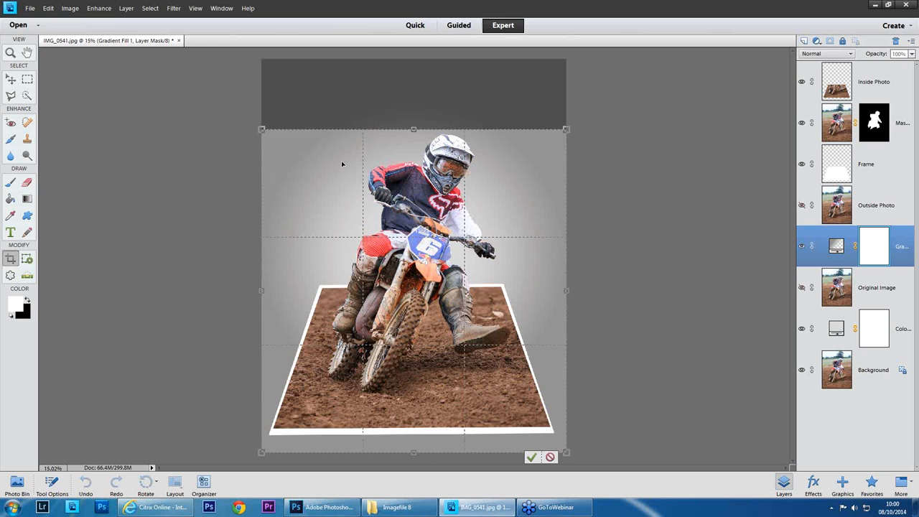
drag(566, 290, 594, 290)
drag(263, 291, 228, 291)
drag(410, 127, 408, 121)
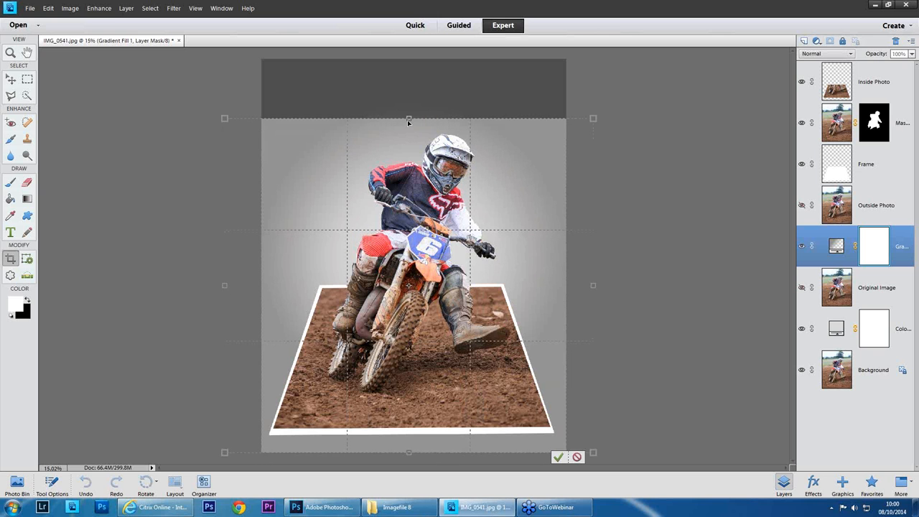
click(559, 457)
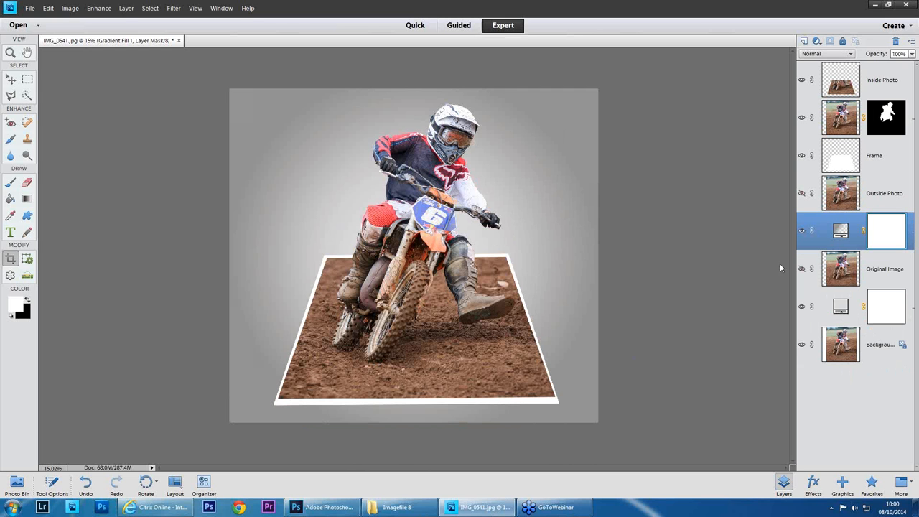
scroll(874, 210, up, 1)
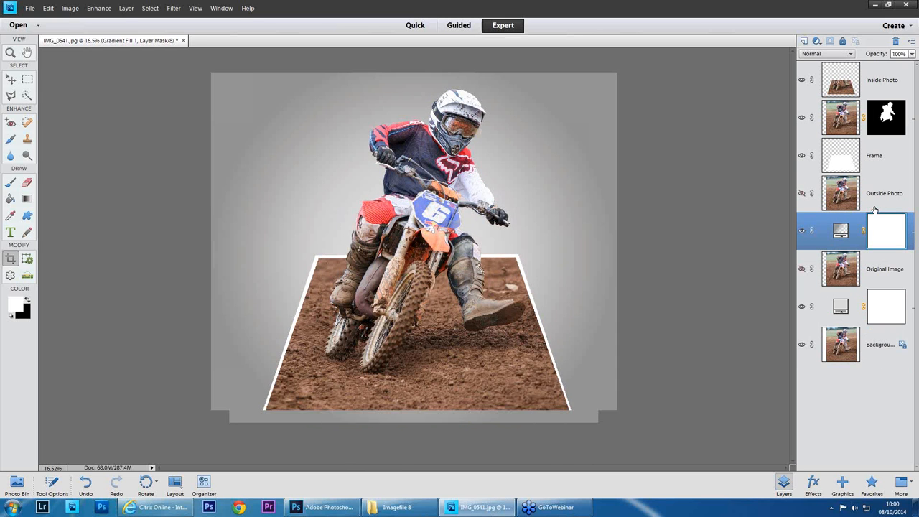
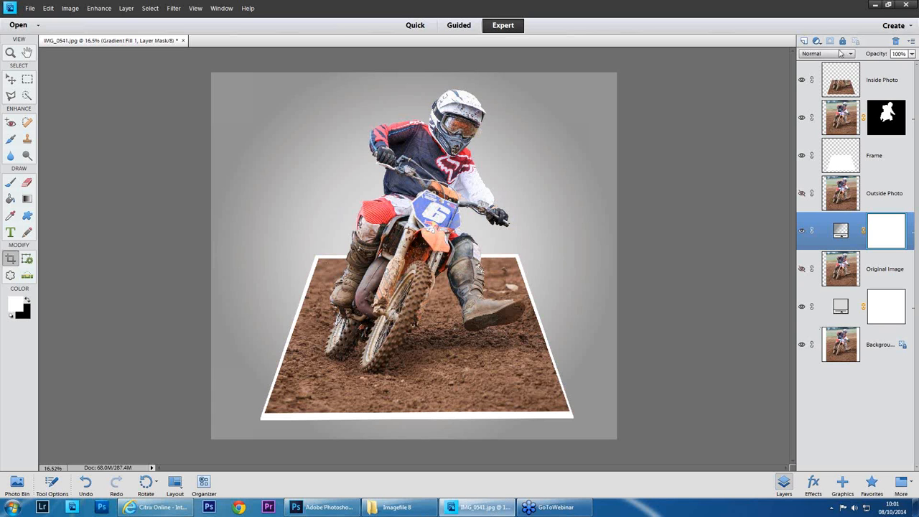
Toggle the visibility of the gradient fill and Original Image layers to compare the backgrounds behind the rider
click(802, 231)
click(802, 232)
click(802, 232)
click(804, 270)
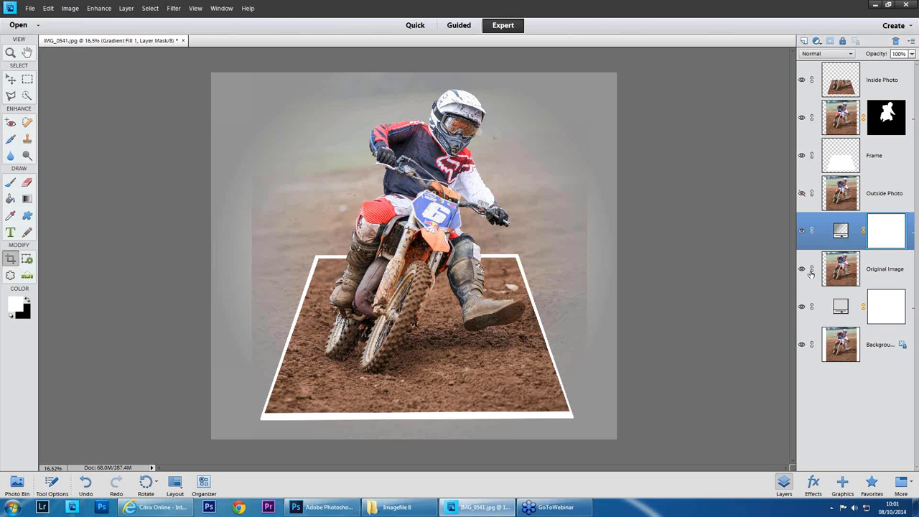
click(801, 271)
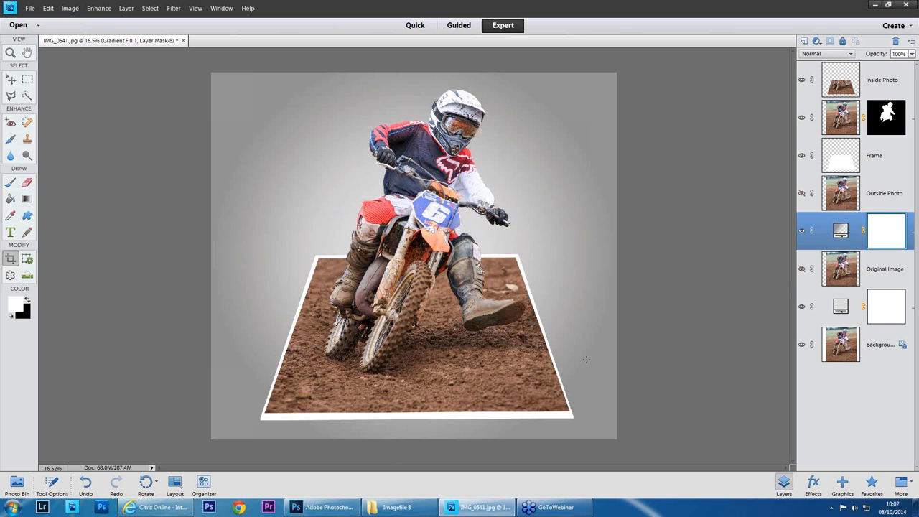
Switch to Photoshop, open the owl photo _K6C5764.CR2 from the Imagefile 8 folder in Camera Raw, and close it without changes
click(324, 507)
click(391, 507)
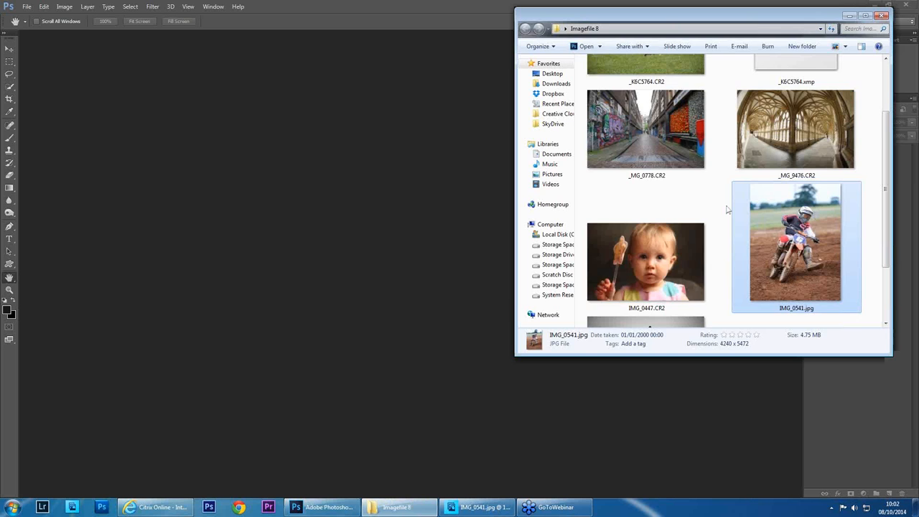
scroll(727, 209, up, 3)
click(432, 280)
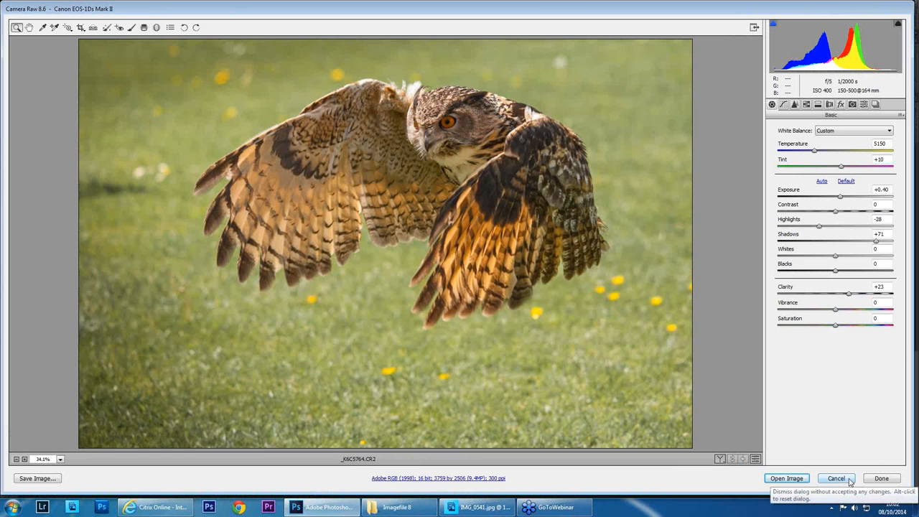
click(851, 482)
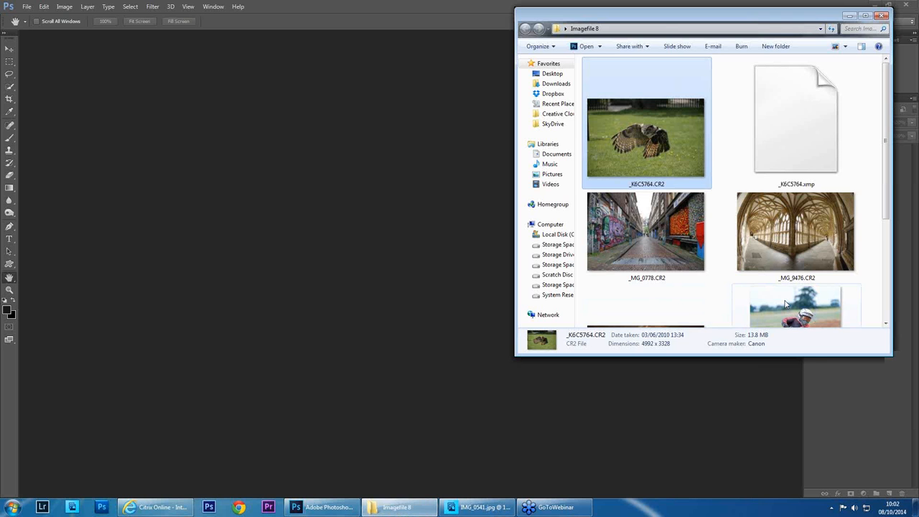
Open IMG_0447.CR2 in Camera Raw, try a grayscale conversion with Oranges raised to +38, and discard the changes
scroll(776, 294, down, 3)
double_click(646, 275)
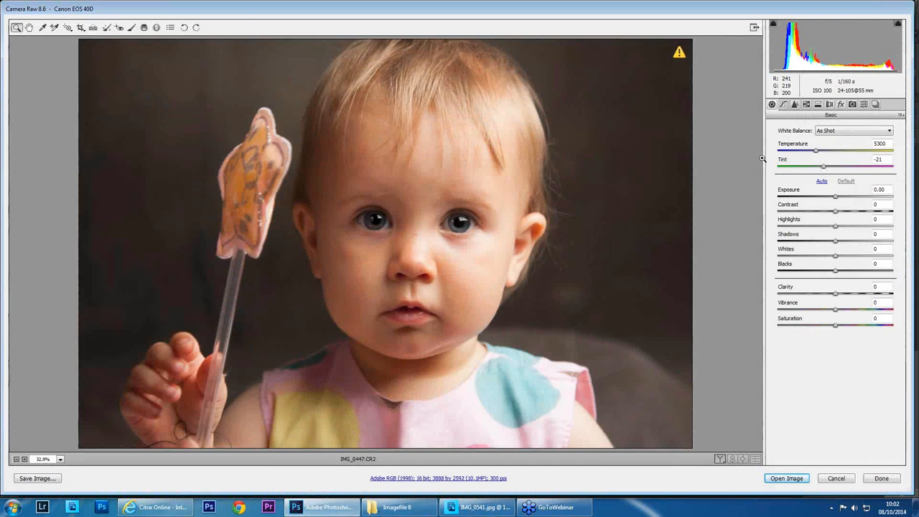
click(818, 105)
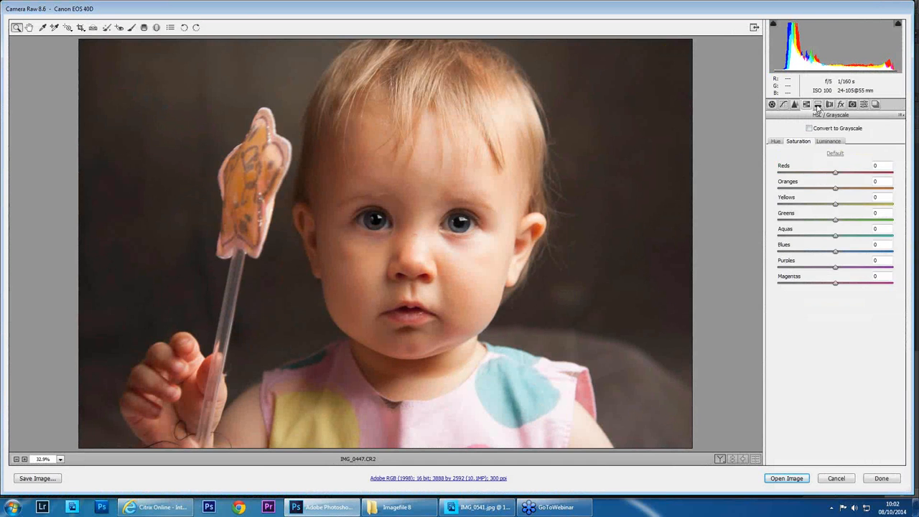
click(807, 104)
click(809, 128)
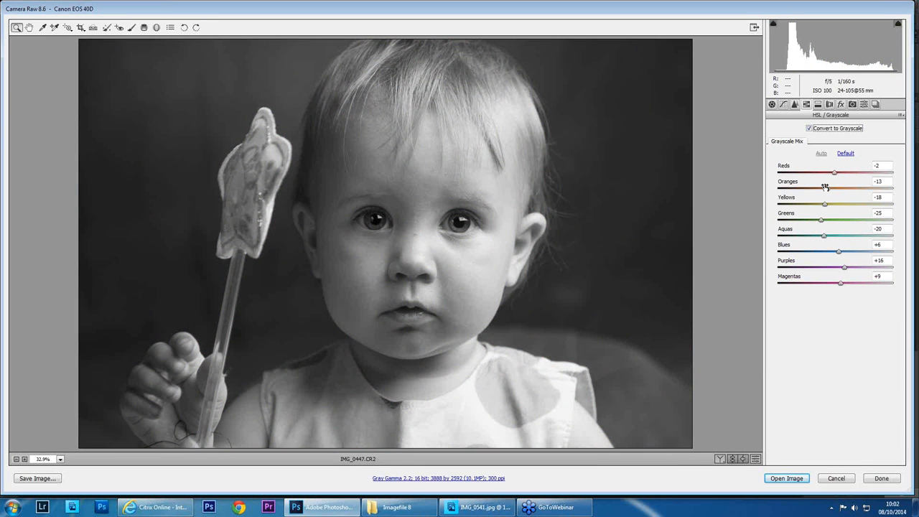
drag(829, 190, 857, 189)
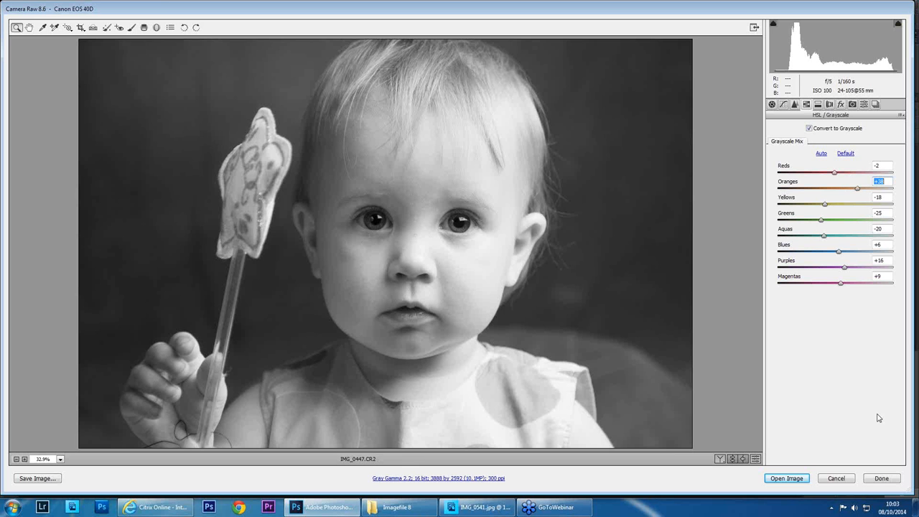
click(844, 483)
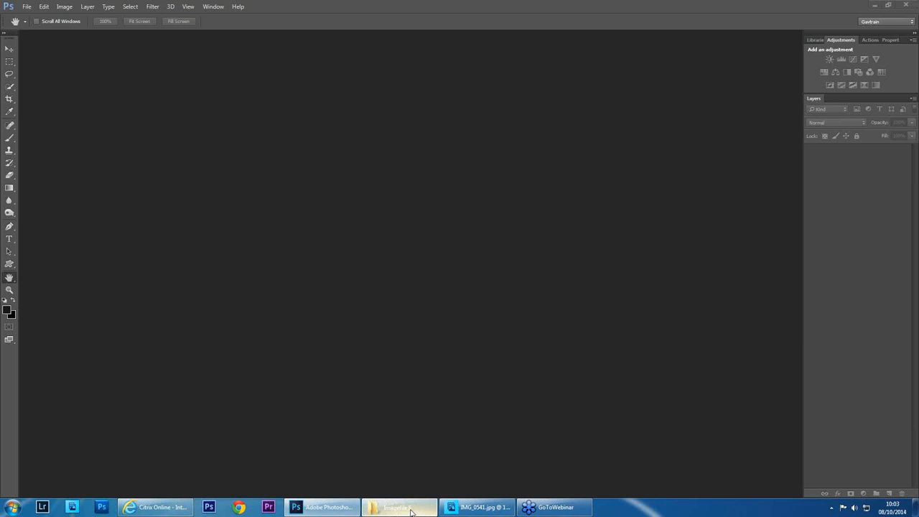
Open another raw photo from the Imagefile 8 folder in Photoshop's Camera Raw
click(420, 508)
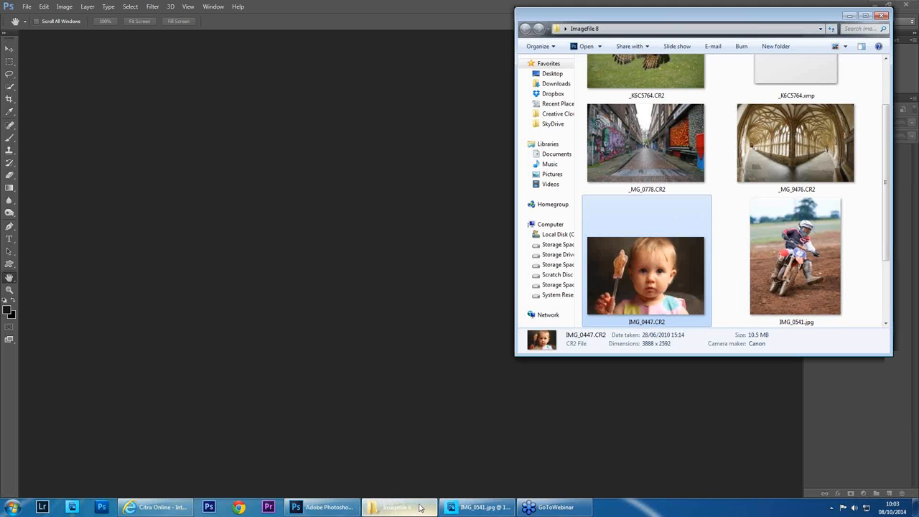
drag(646, 277, 305, 159)
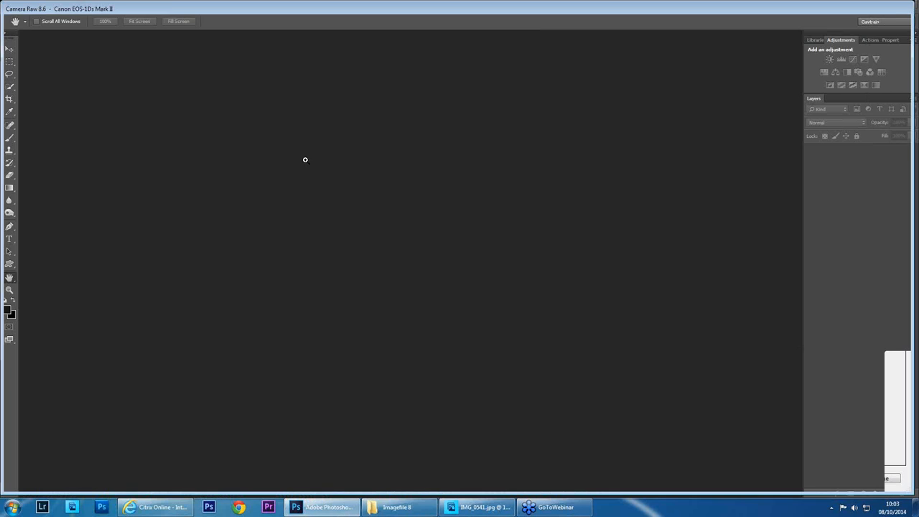